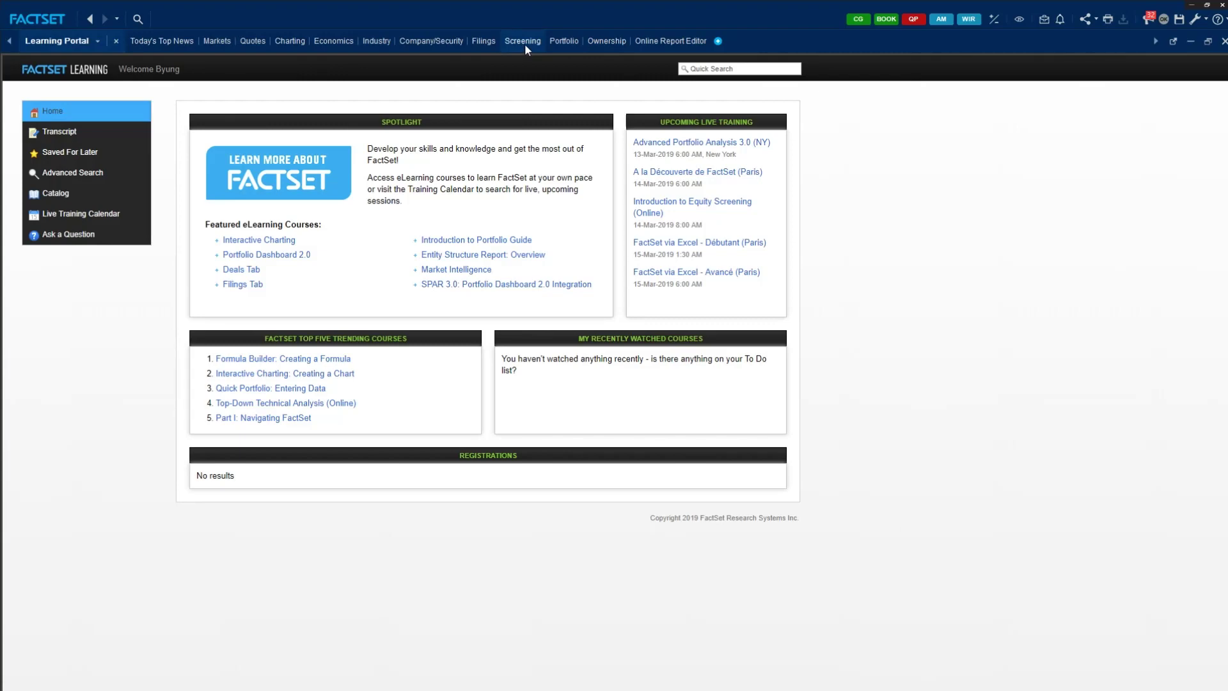
Step: Close the Add Tabs window and switch to the new Screening tab's Universal Screening page
left_click(721, 44)
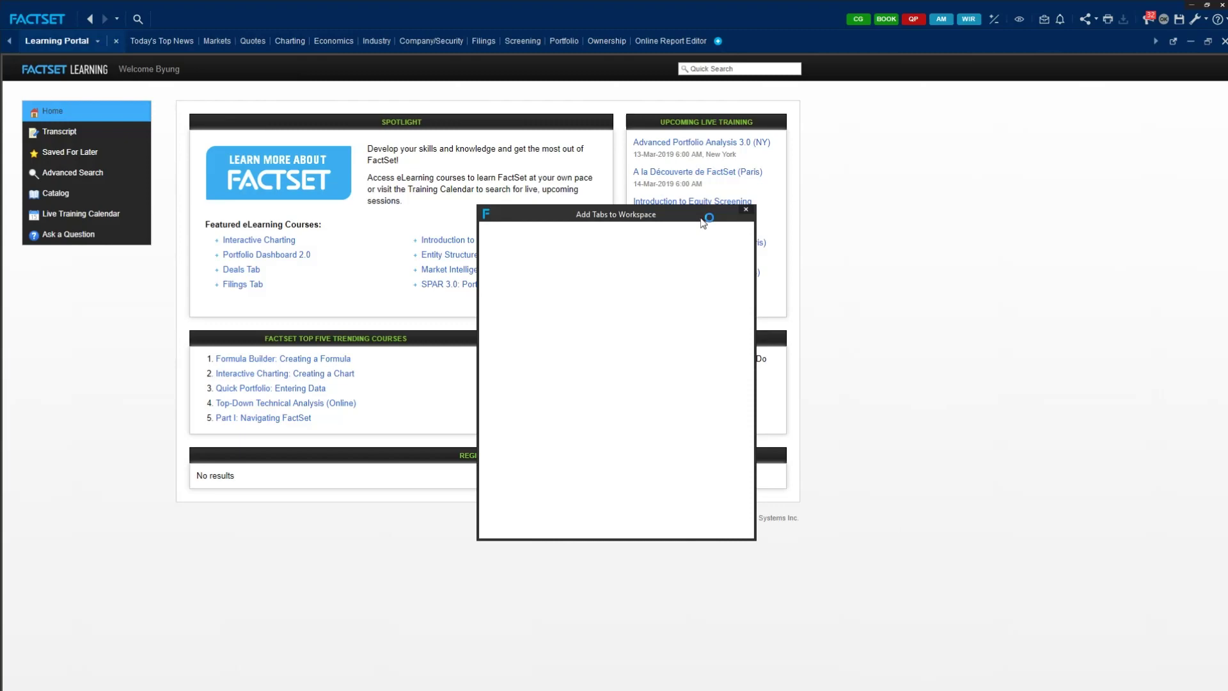
left_click(639, 241)
scroll(634, 307, "down", 10)
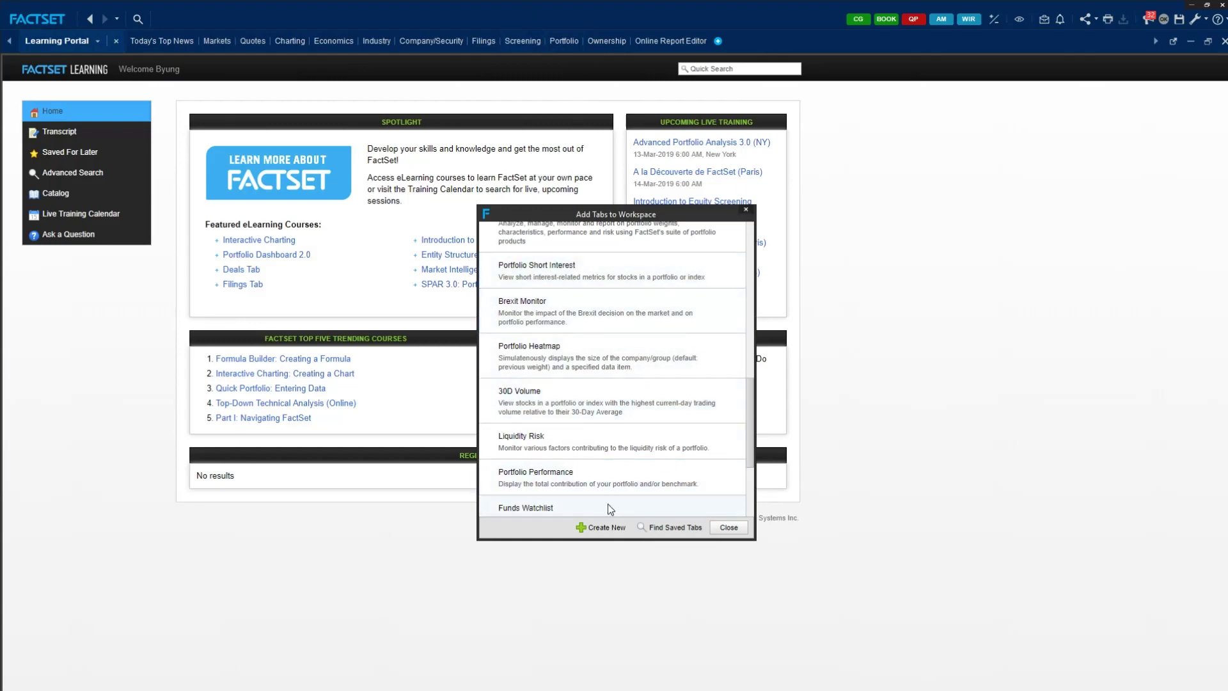
left_click(747, 211)
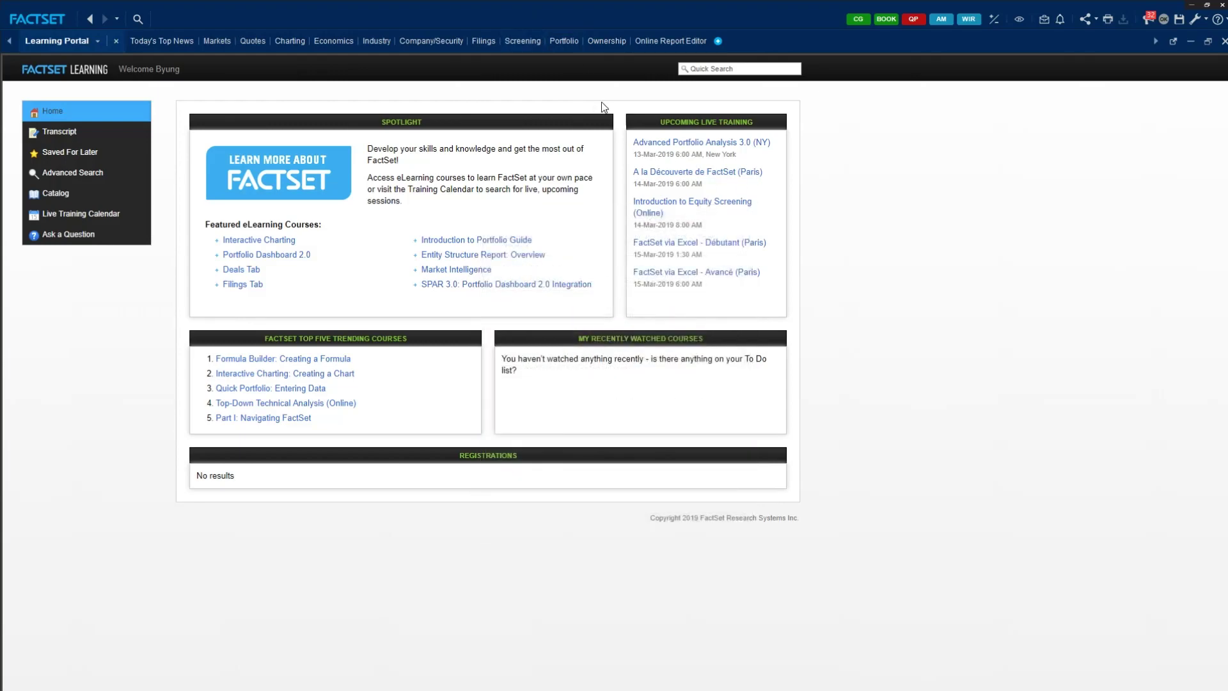
left_click(525, 42)
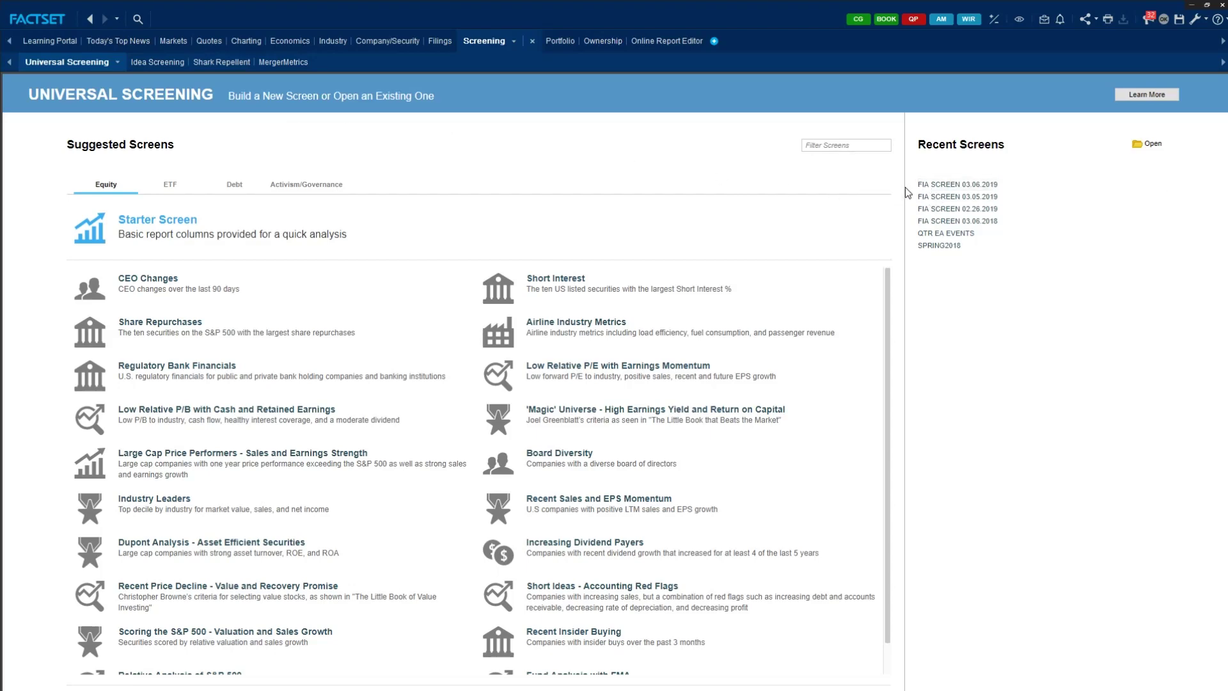
Step: Open 'FIA Screen 03.06.2019' from the Client folder, sorted by newest Date Modified
left_click(1149, 146)
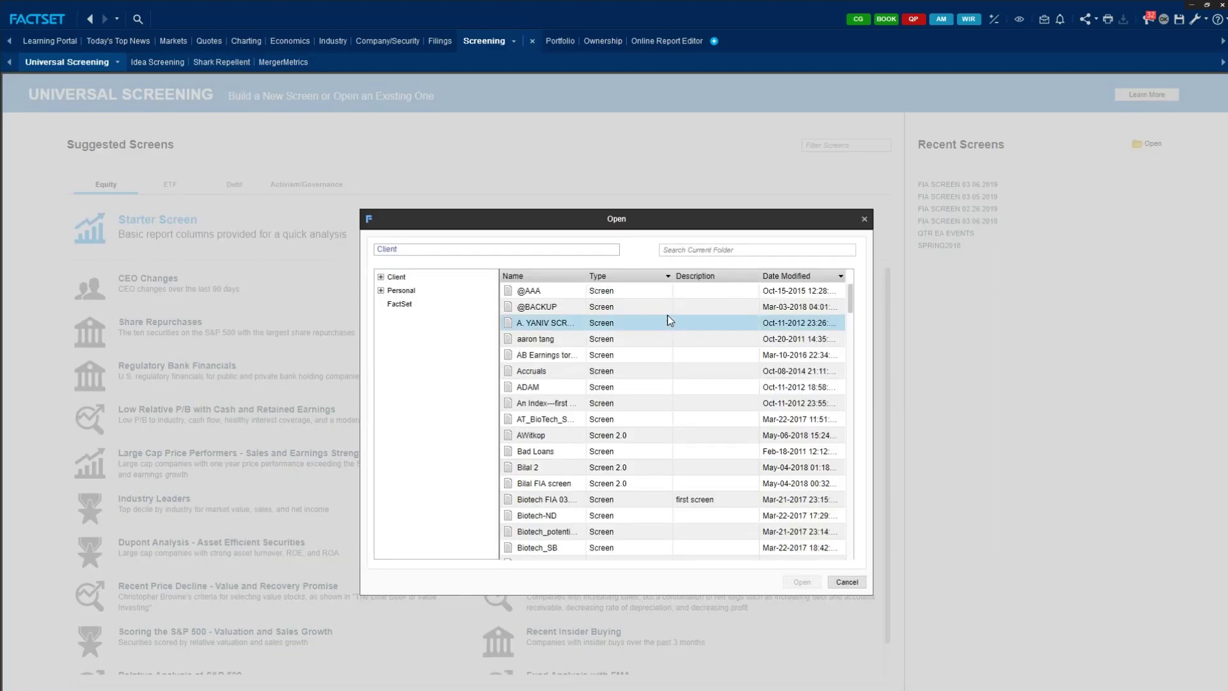
left_click(425, 275)
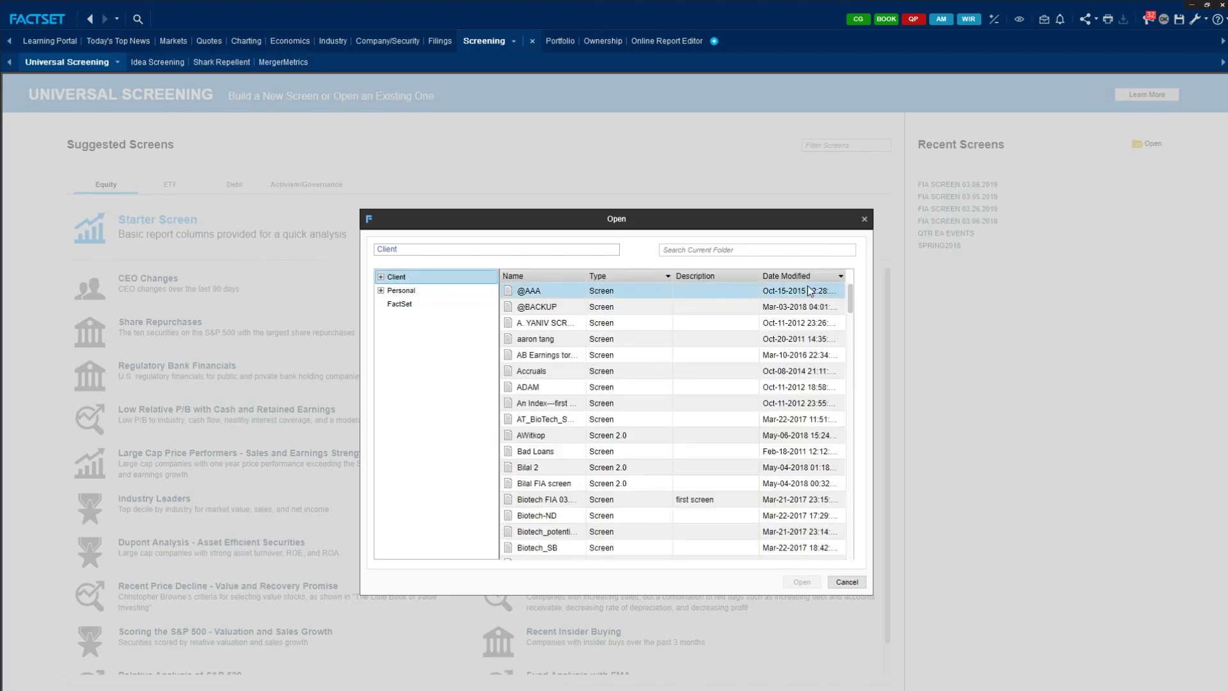
left_click(792, 276)
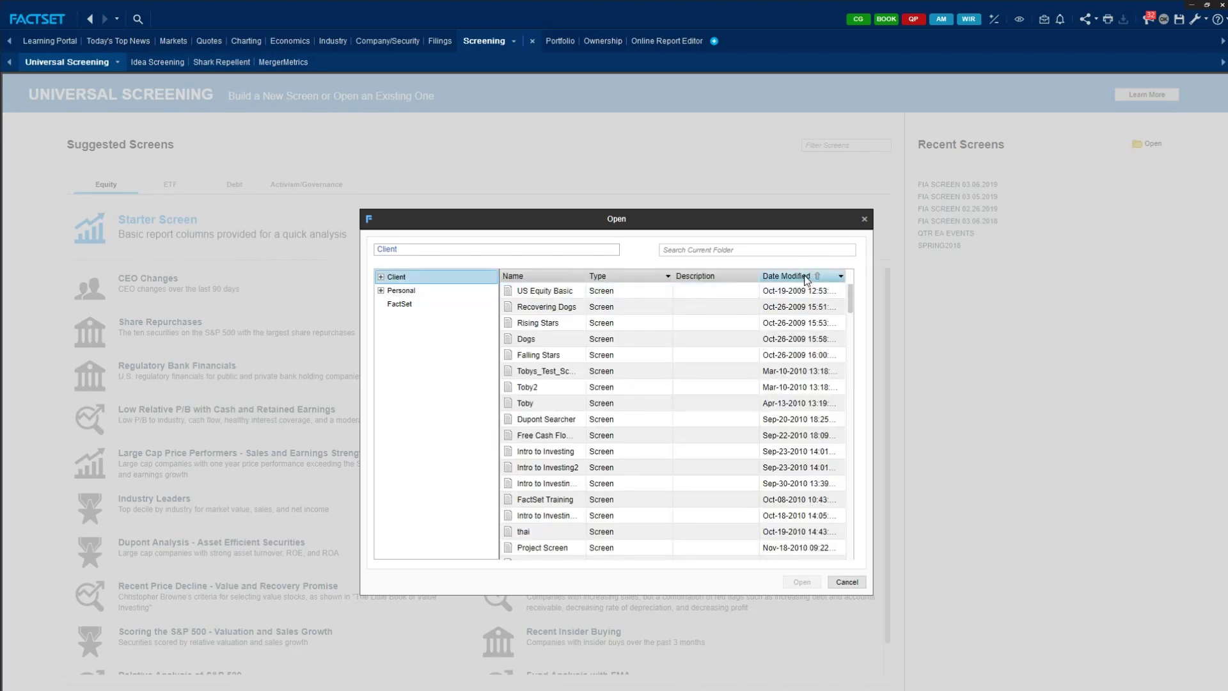
left_click(805, 278)
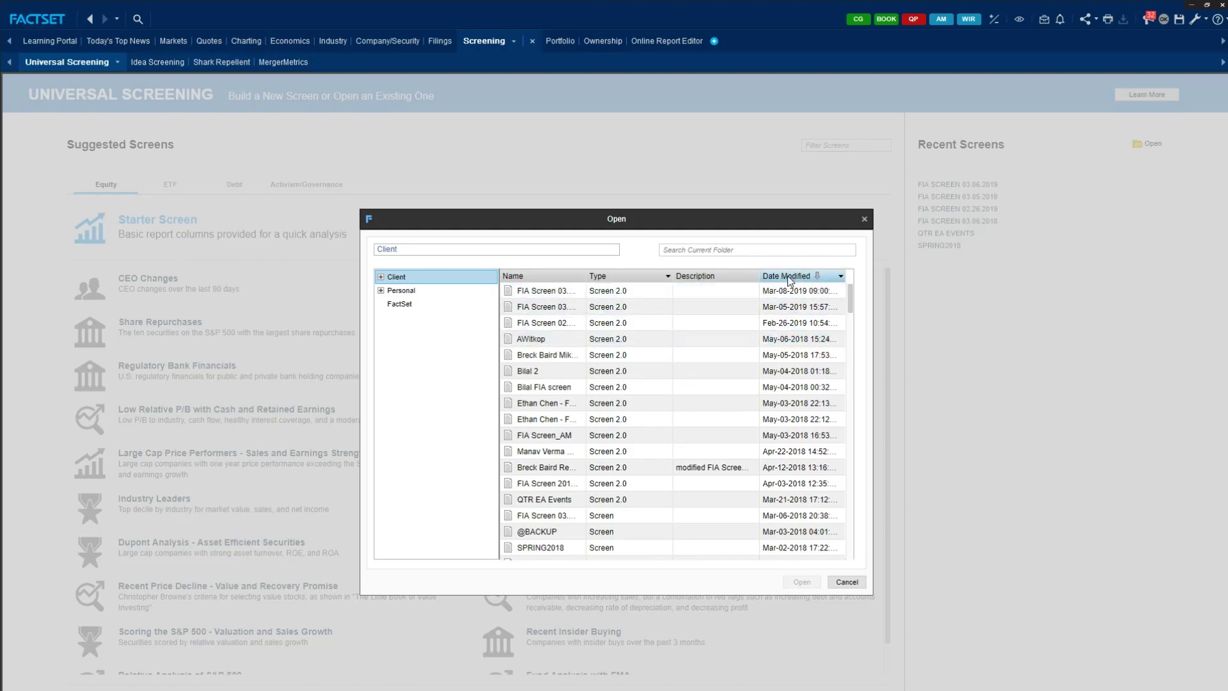
left_click_drag(585, 276, 640, 276)
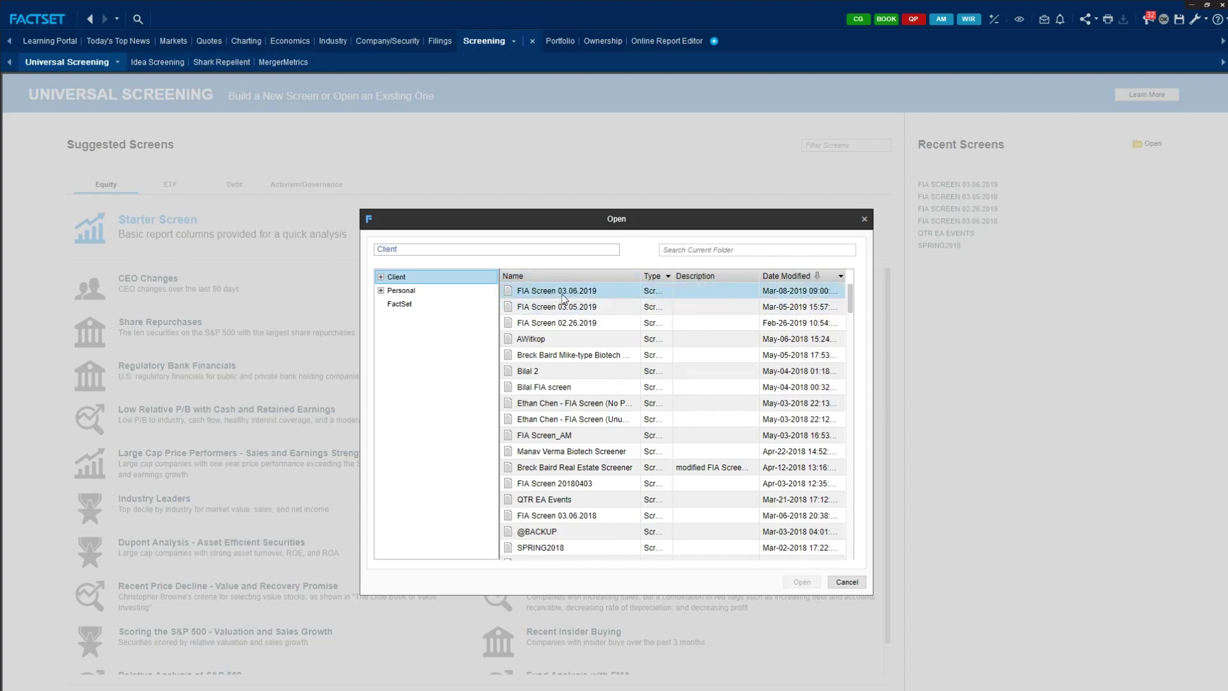
left_click(624, 290)
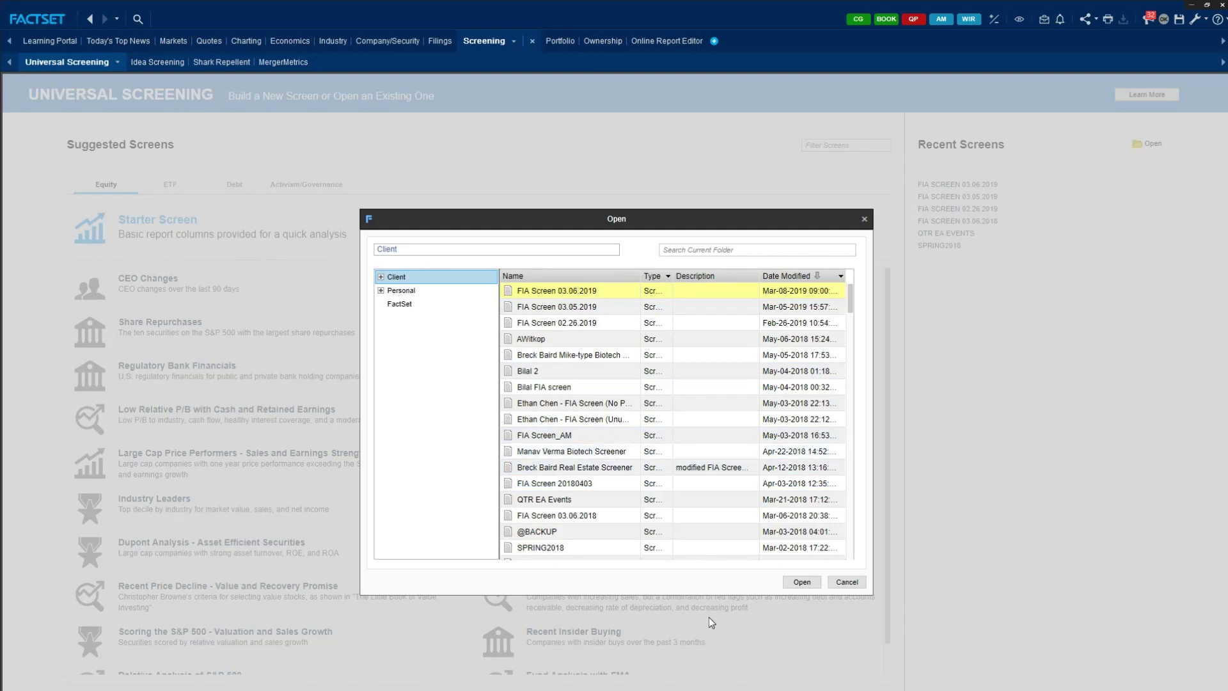
left_click(803, 583)
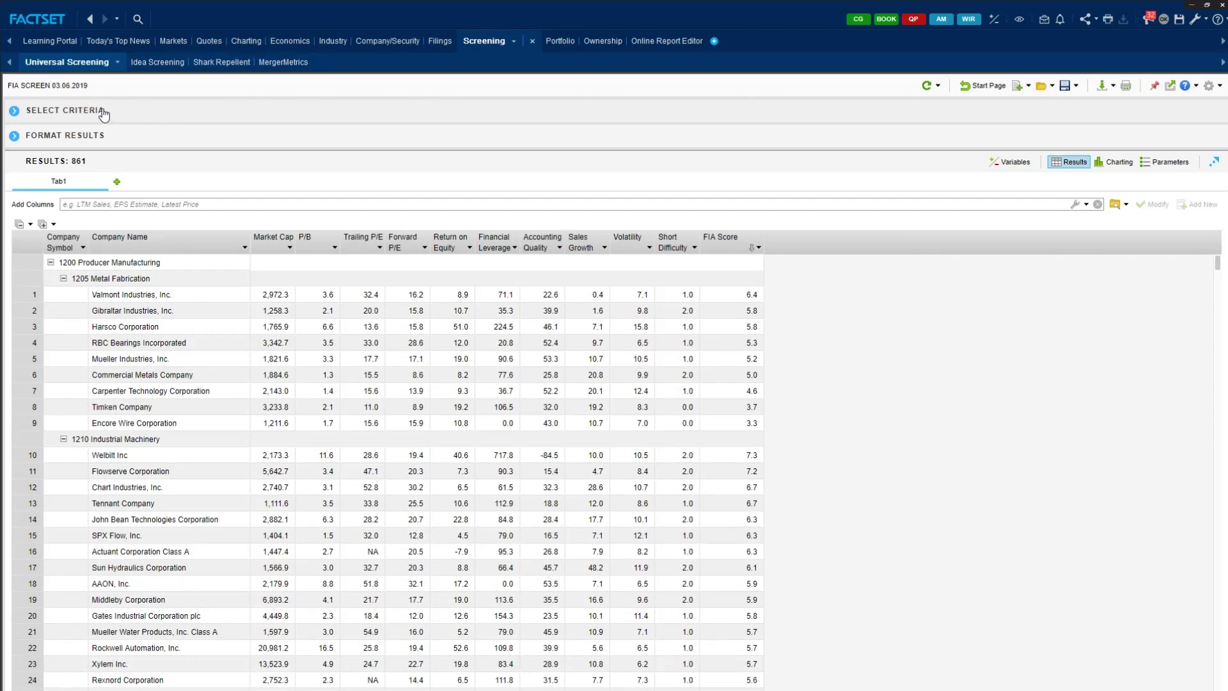
Step: Check the criteria and the FactSet/Sector and FactSet/Industry grouping, then collapse the panels
left_click(110, 119)
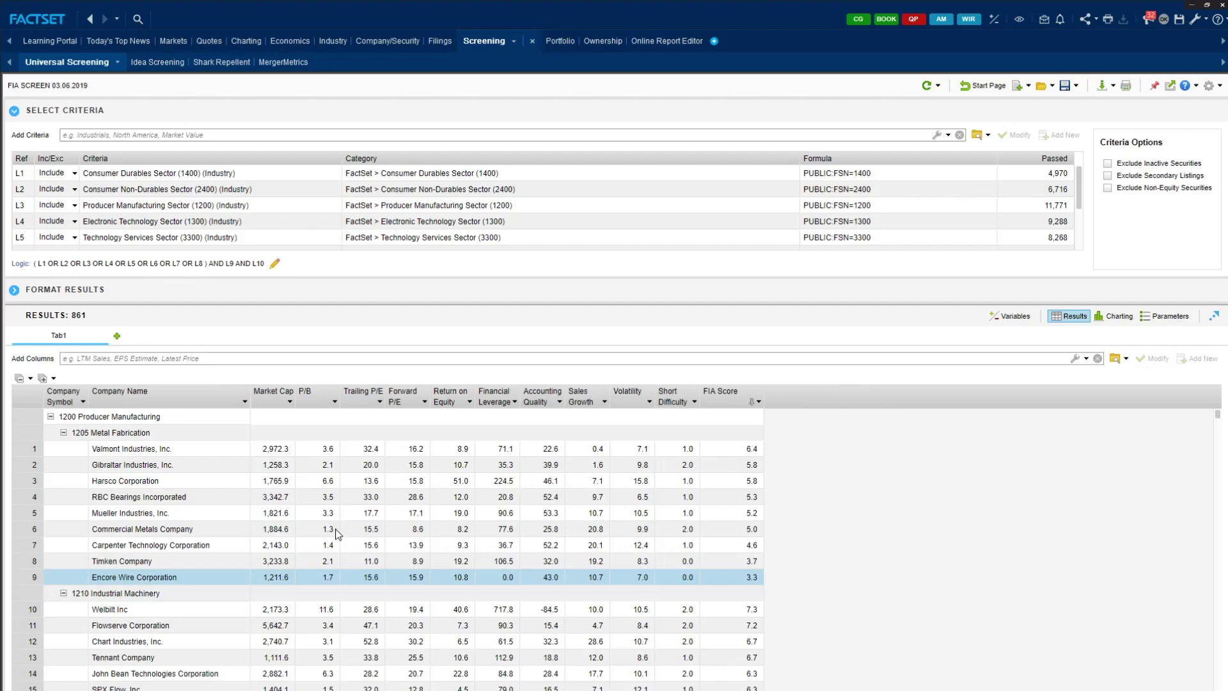
left_click(225, 291)
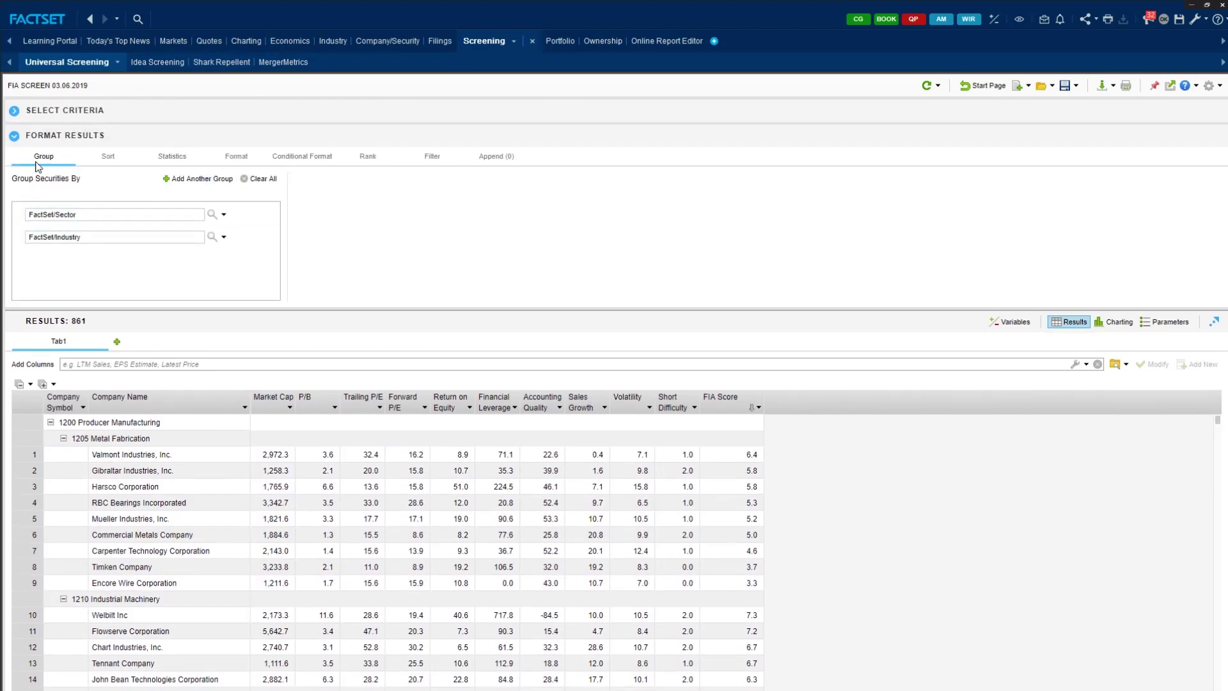
left_click(50, 144)
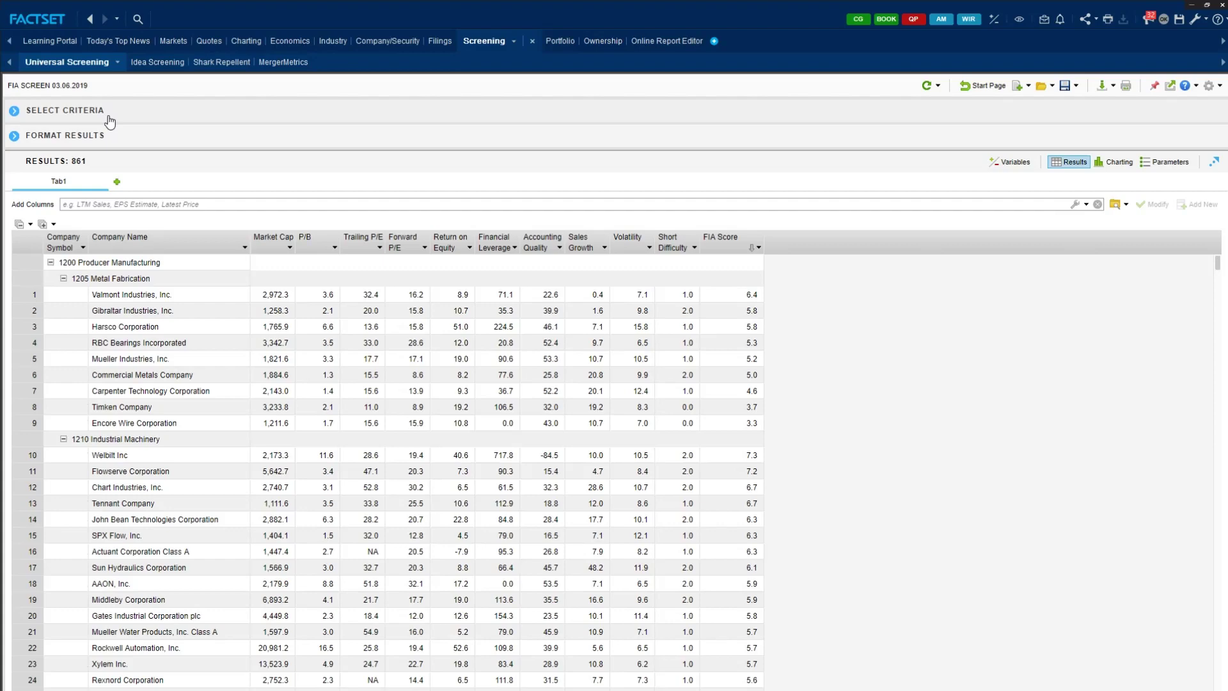
Step: Expand Select Criteria and review rows L1–L10: sector filters, common shares and US exchange
left_click(142, 112)
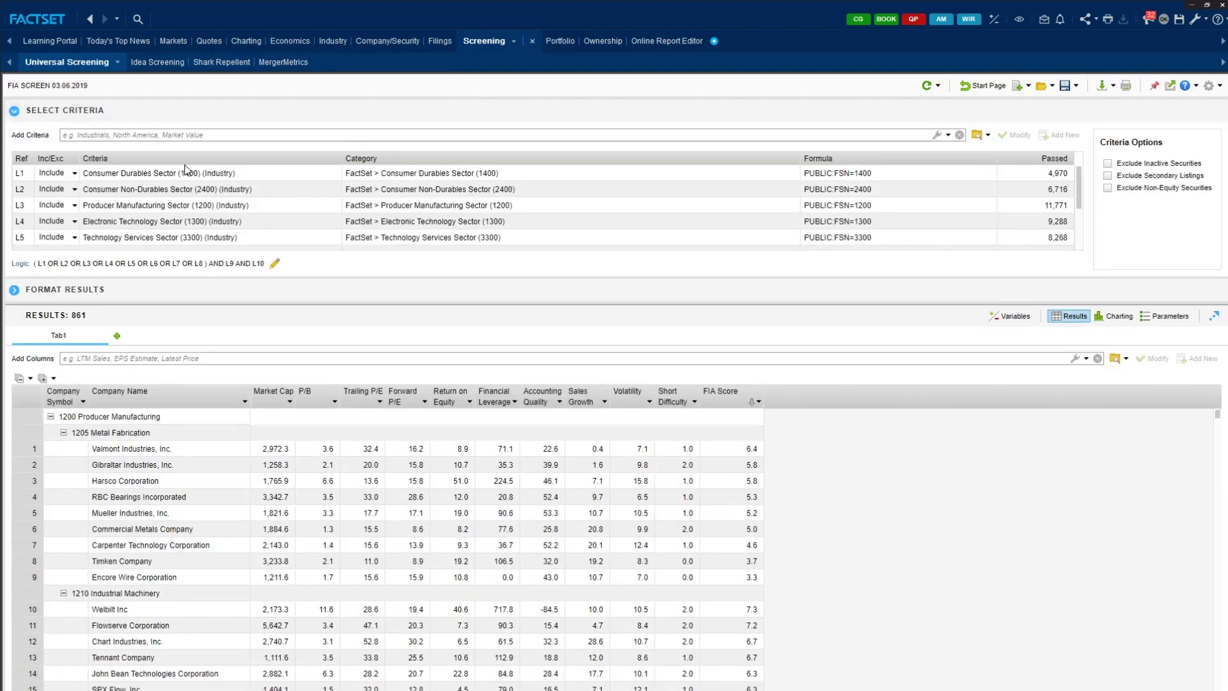
scroll(225, 208, "down", 2)
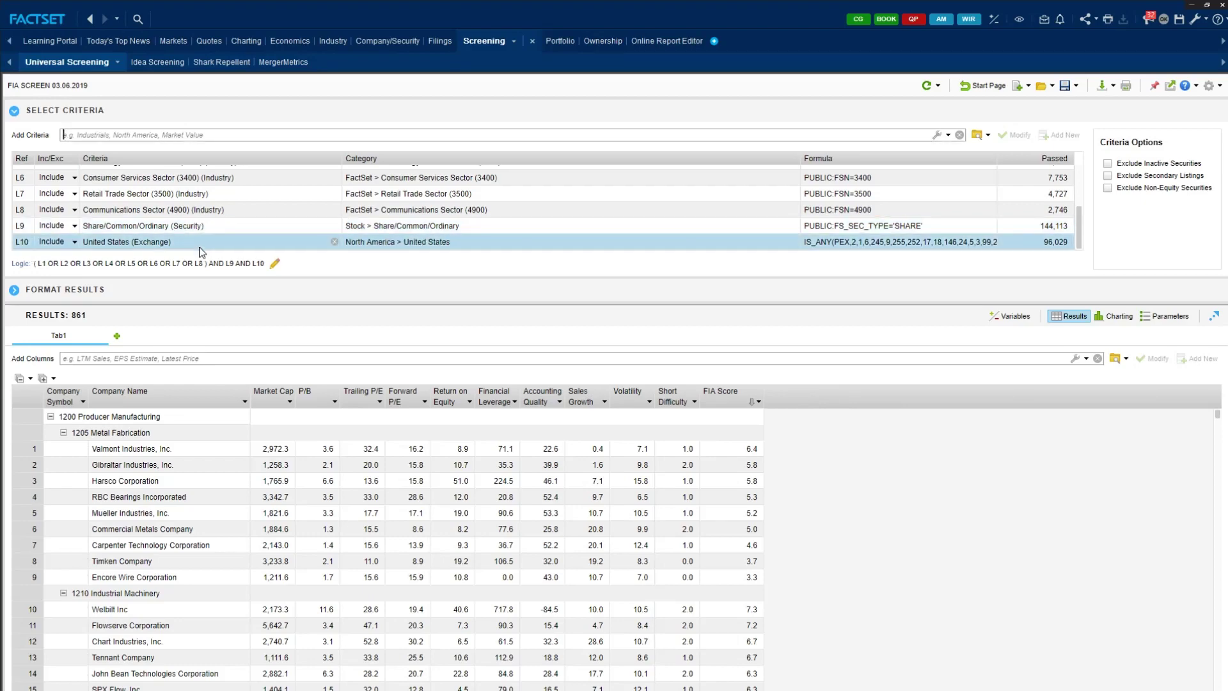
scroll(202, 243, "up", 5)
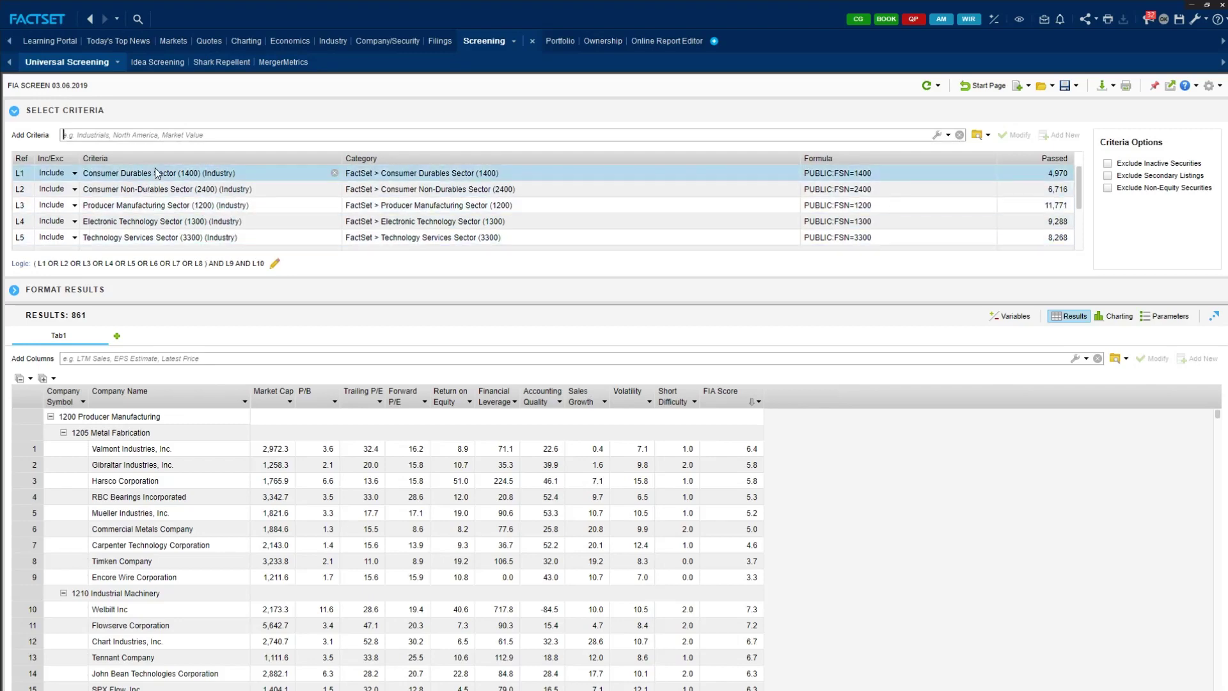
scroll(245, 184, "down", 5)
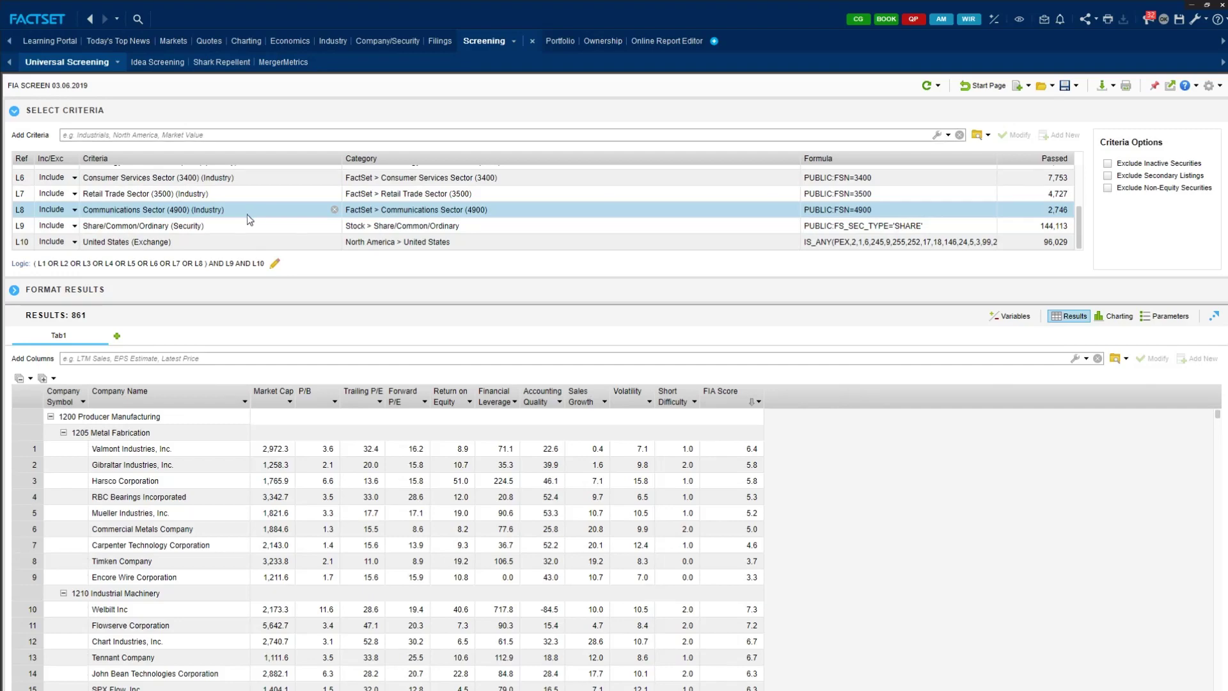
scroll(247, 214, "up", 5)
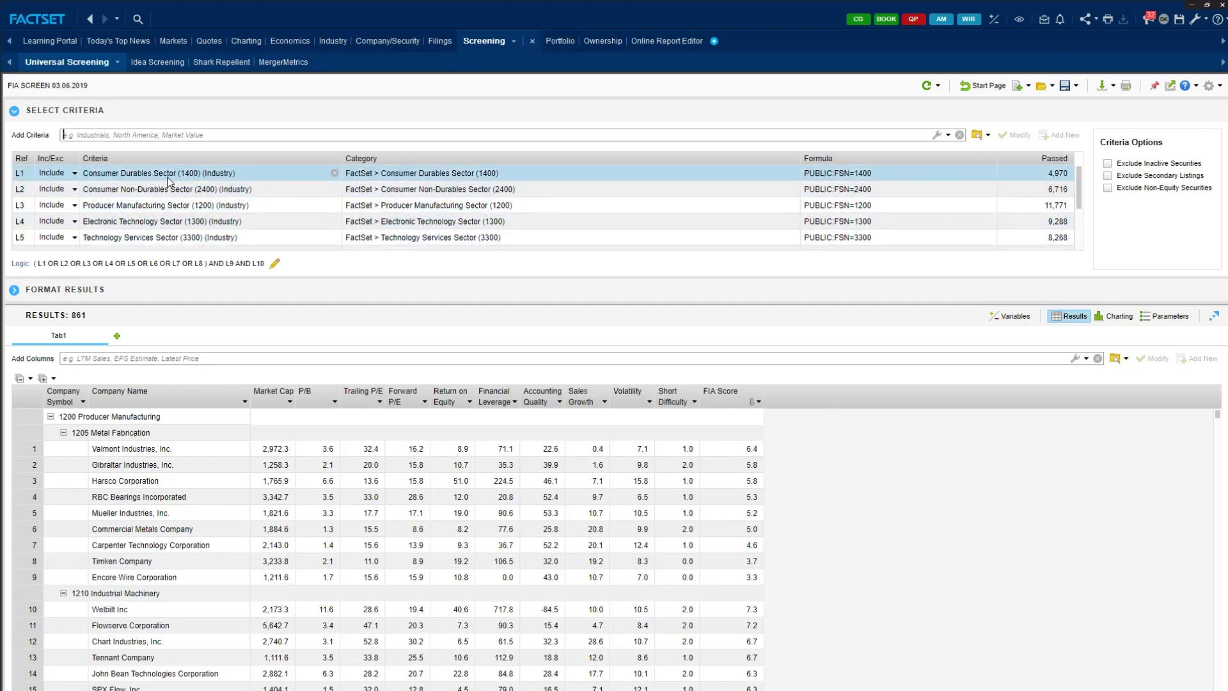
scroll(168, 185, "down", 3)
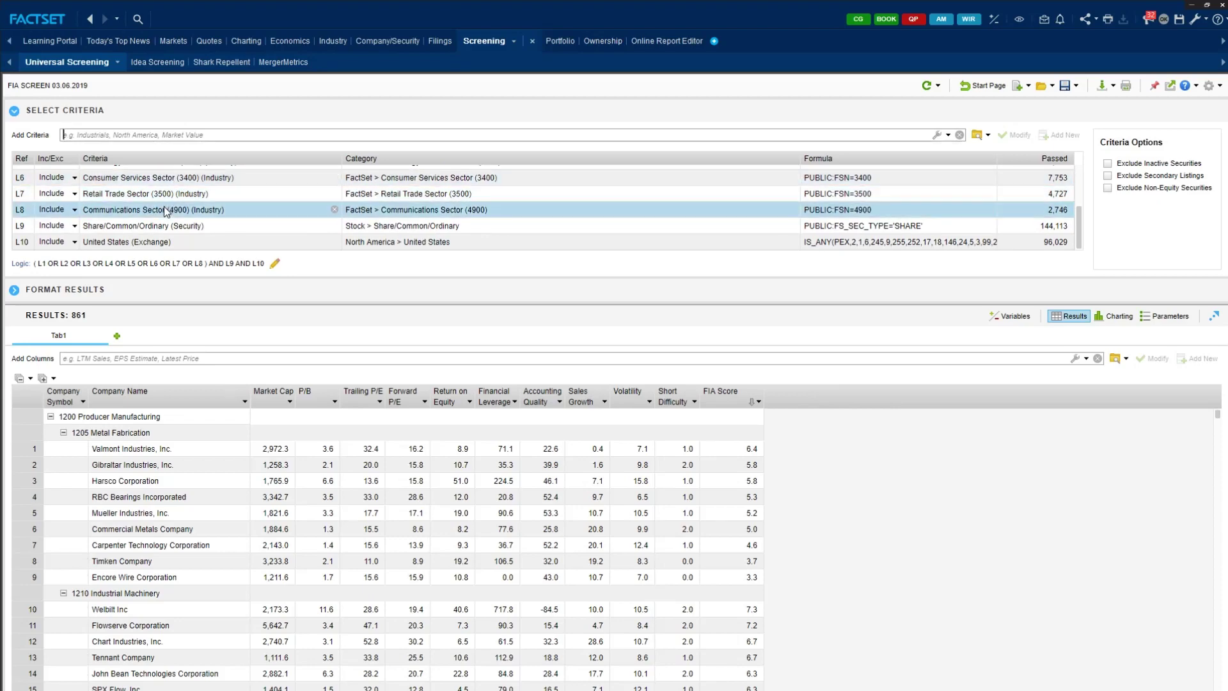
scroll(171, 213, "up", 3)
scroll(182, 219, "down", 1)
scroll(182, 220, "up", 1)
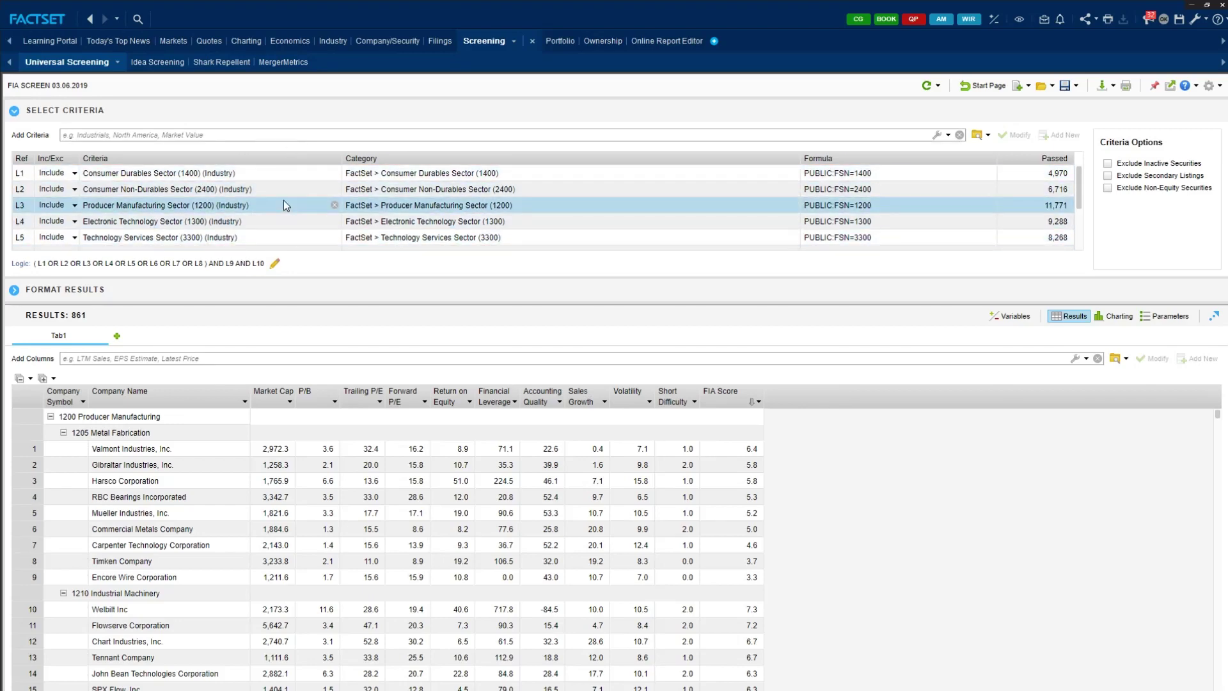
Step: Collapse Select Criteria to reveal the full 861-company results table
left_click(64, 111)
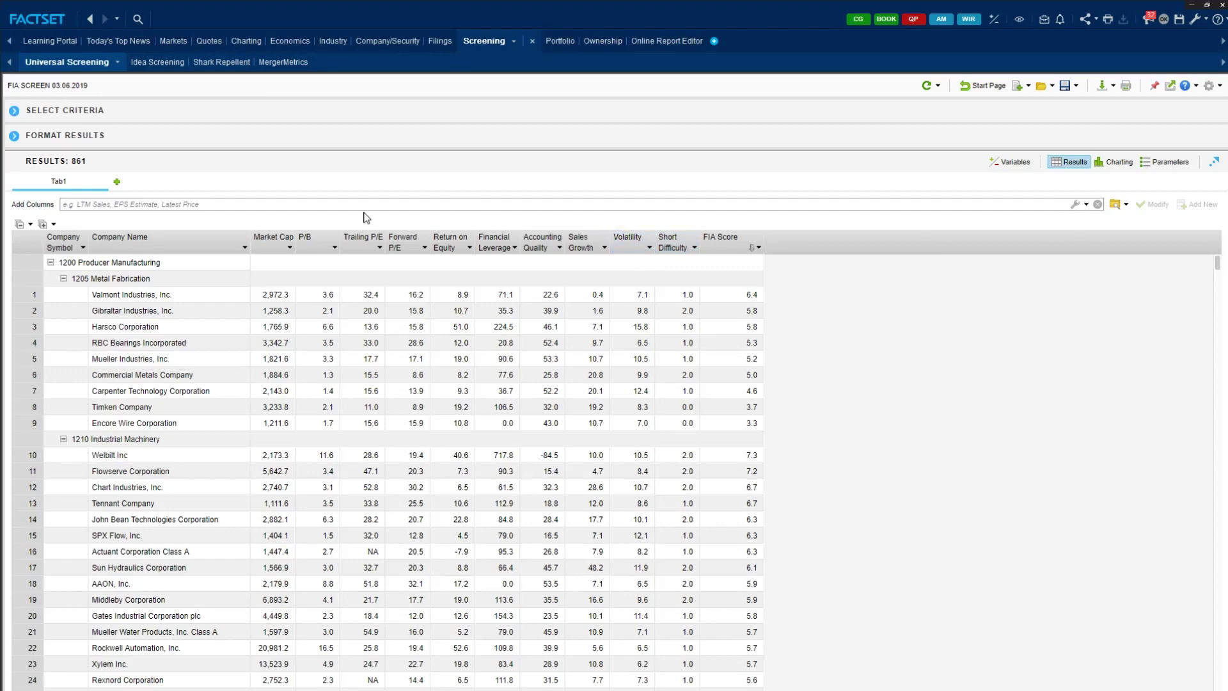
left_click(279, 245)
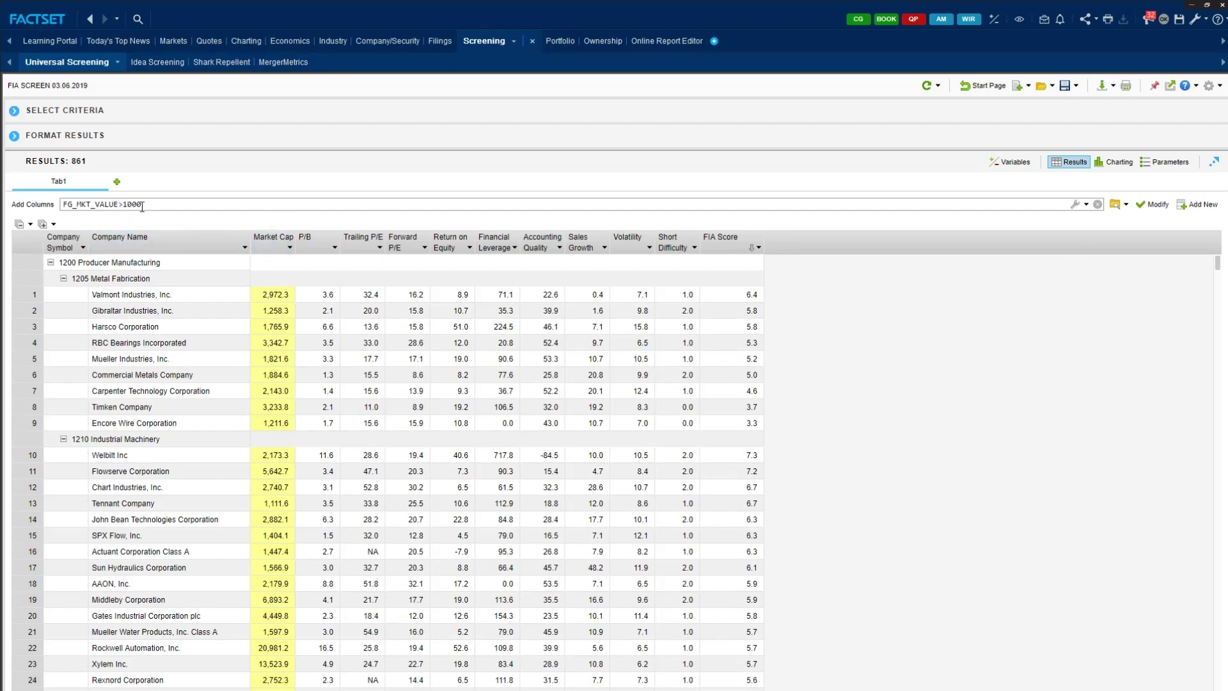
left_click(96, 204)
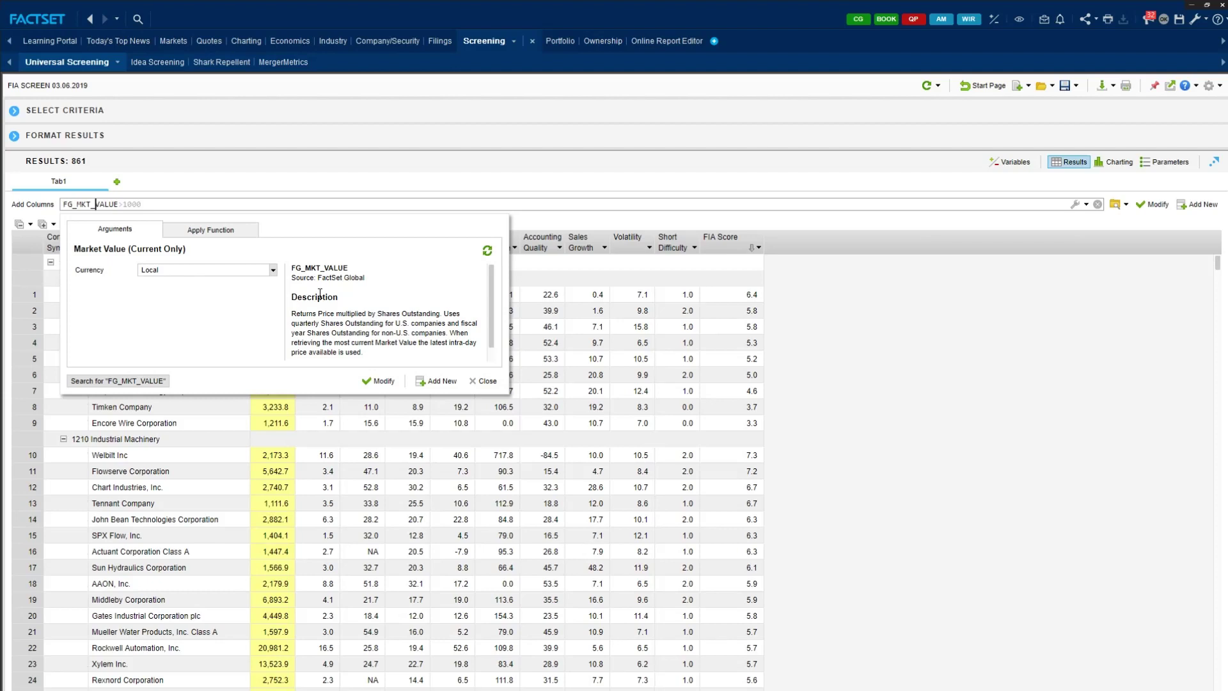
scroll(406, 344, "down", 1)
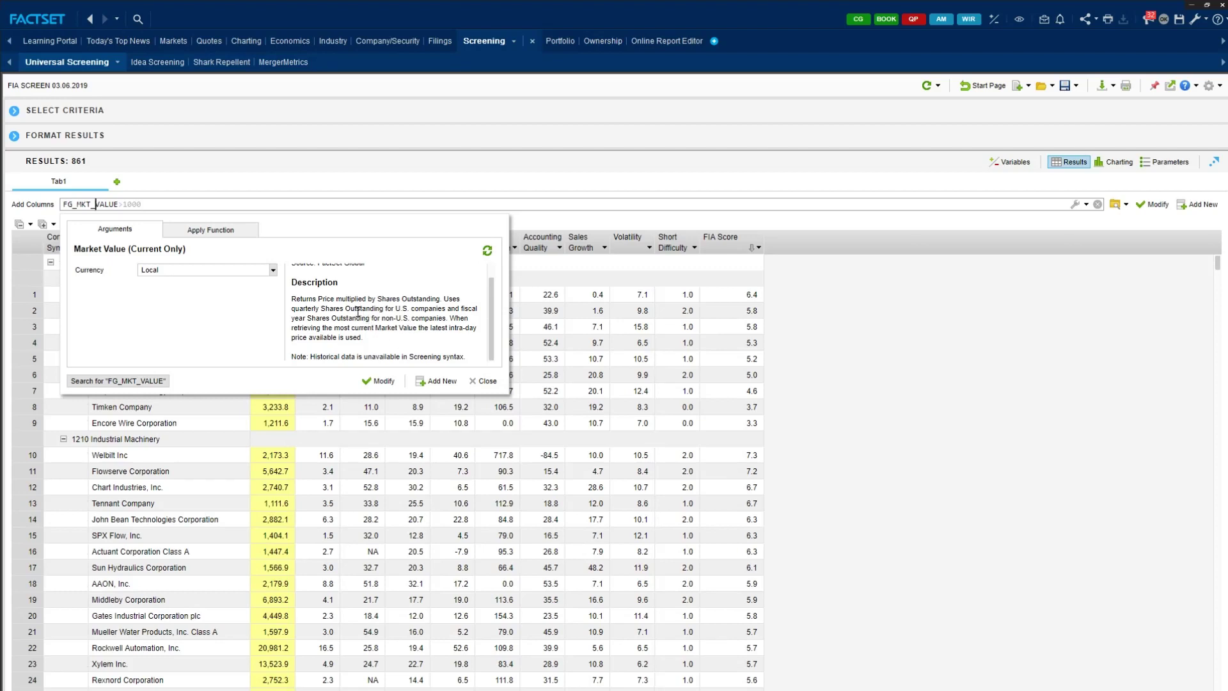
scroll(357, 311, "up", 1)
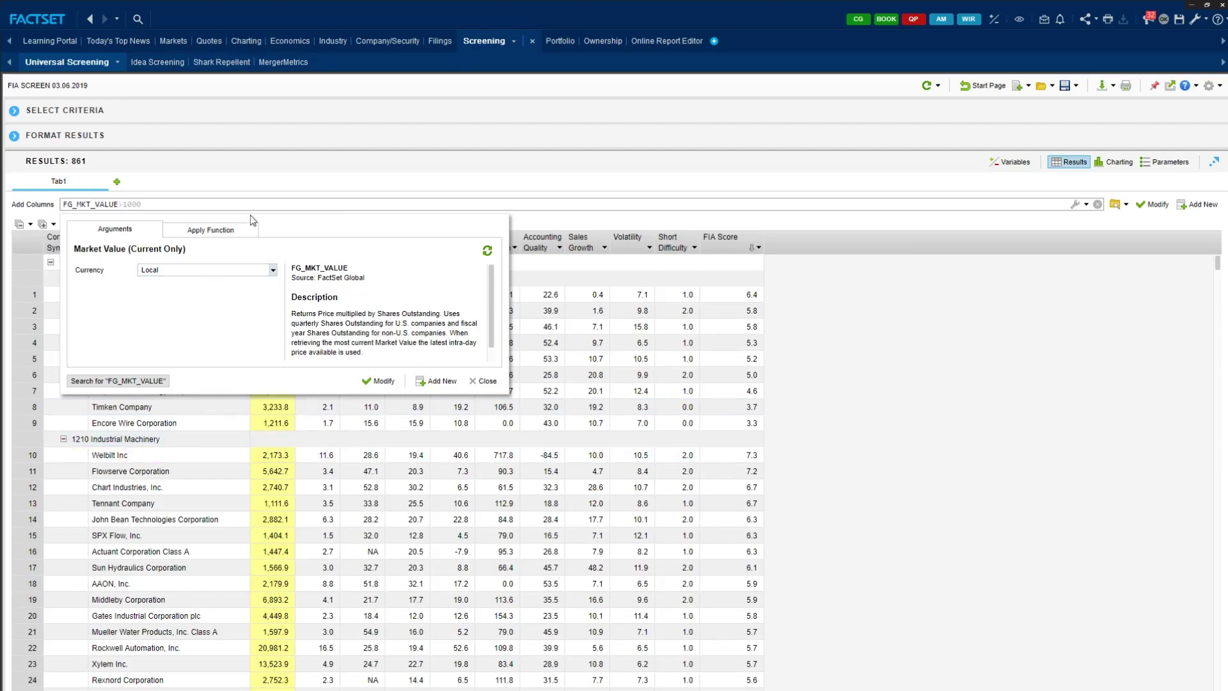
key("Escape")
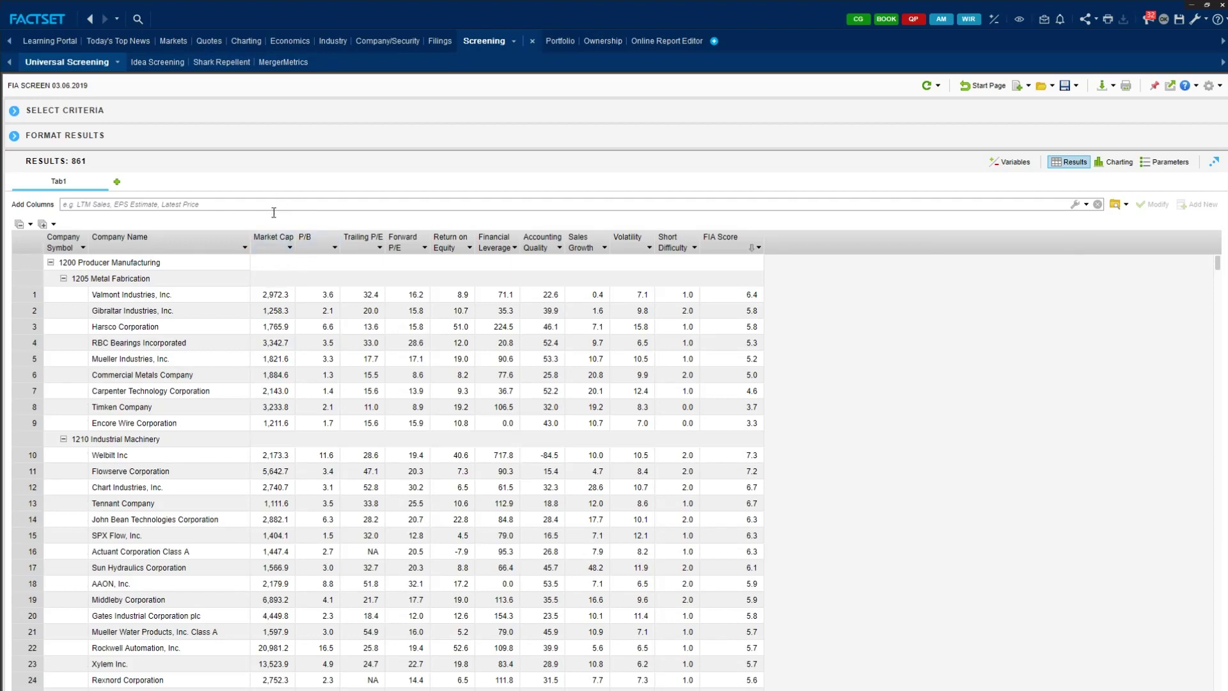
left_click(279, 247)
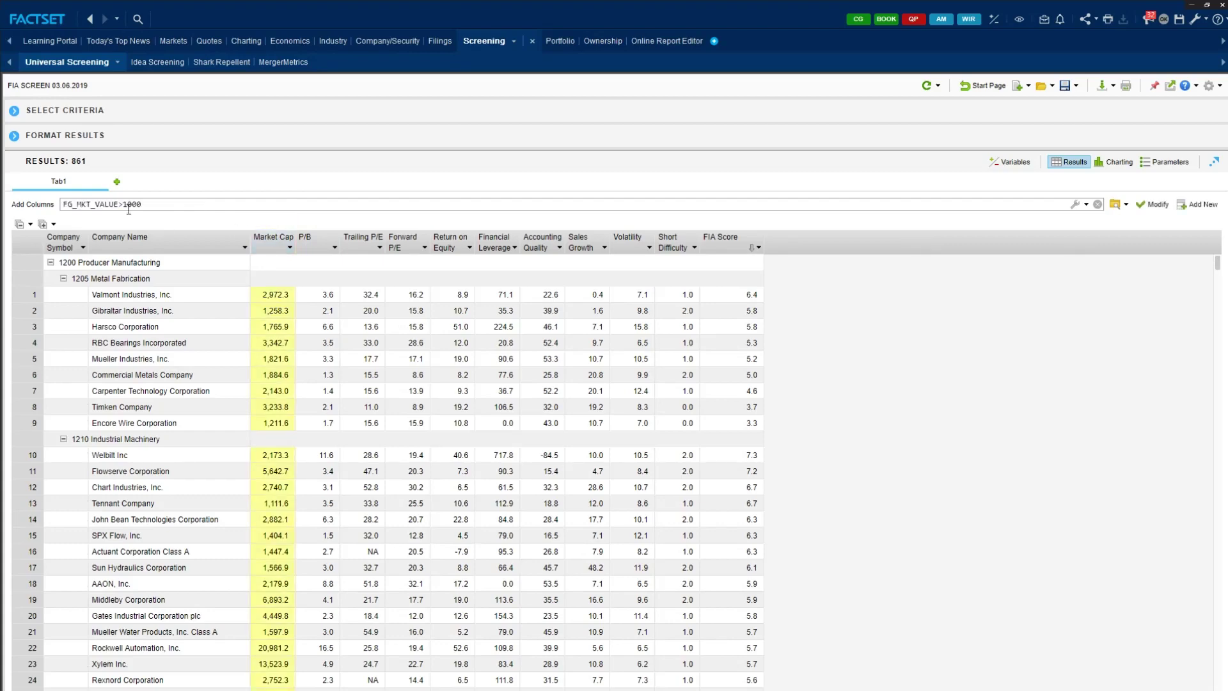
left_click(311, 245)
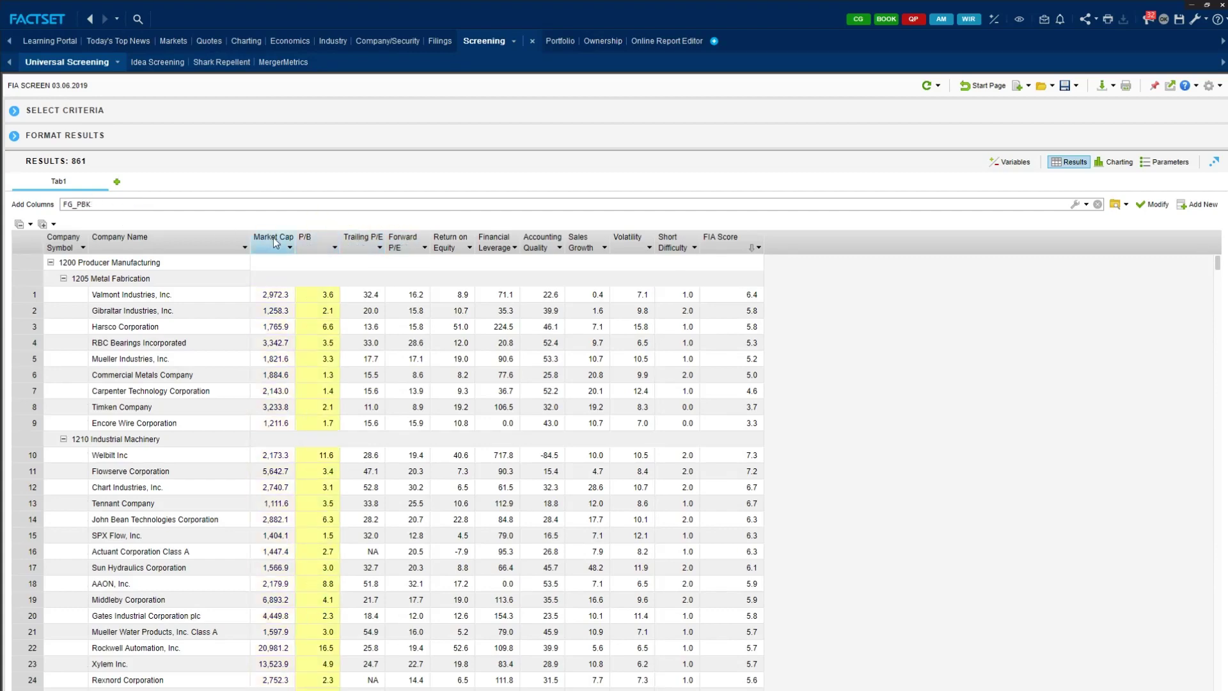
left_click(77, 203)
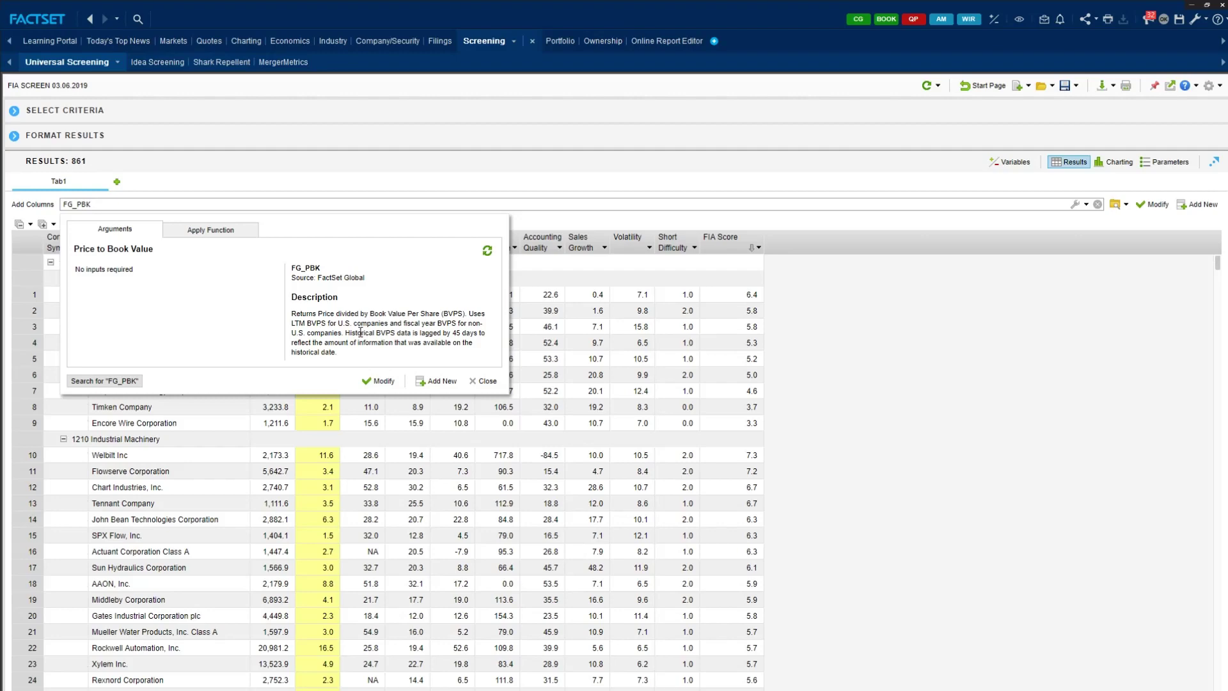
key("Escape")
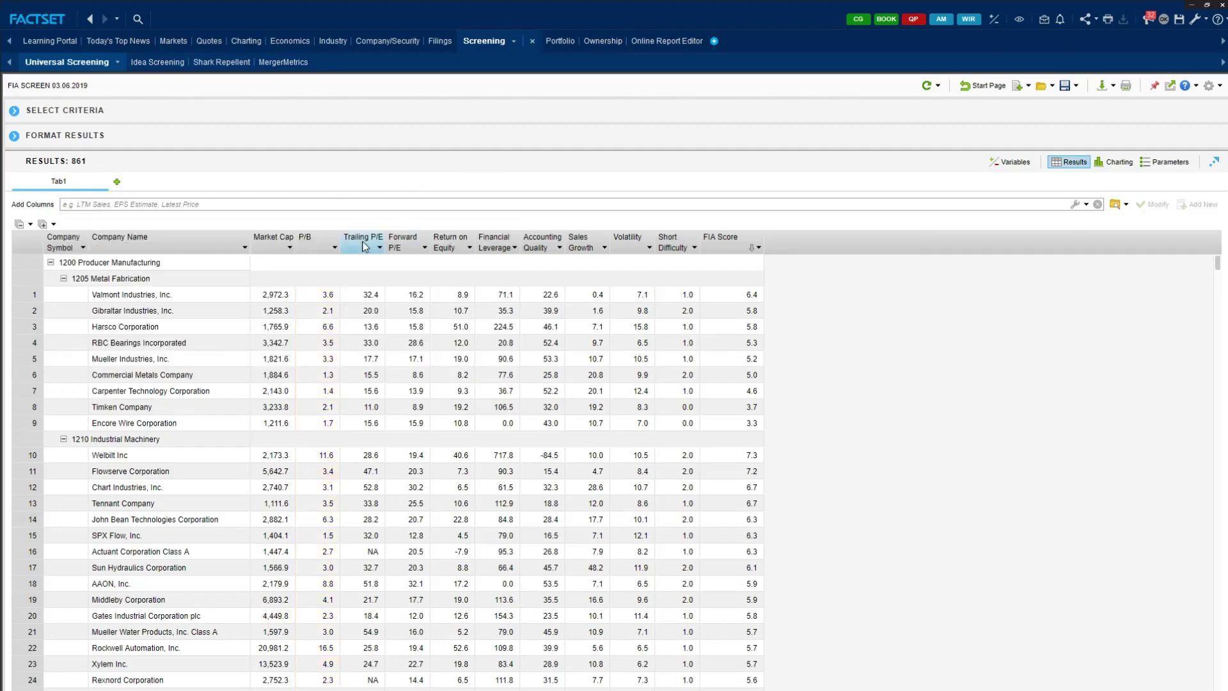
left_click(364, 246)
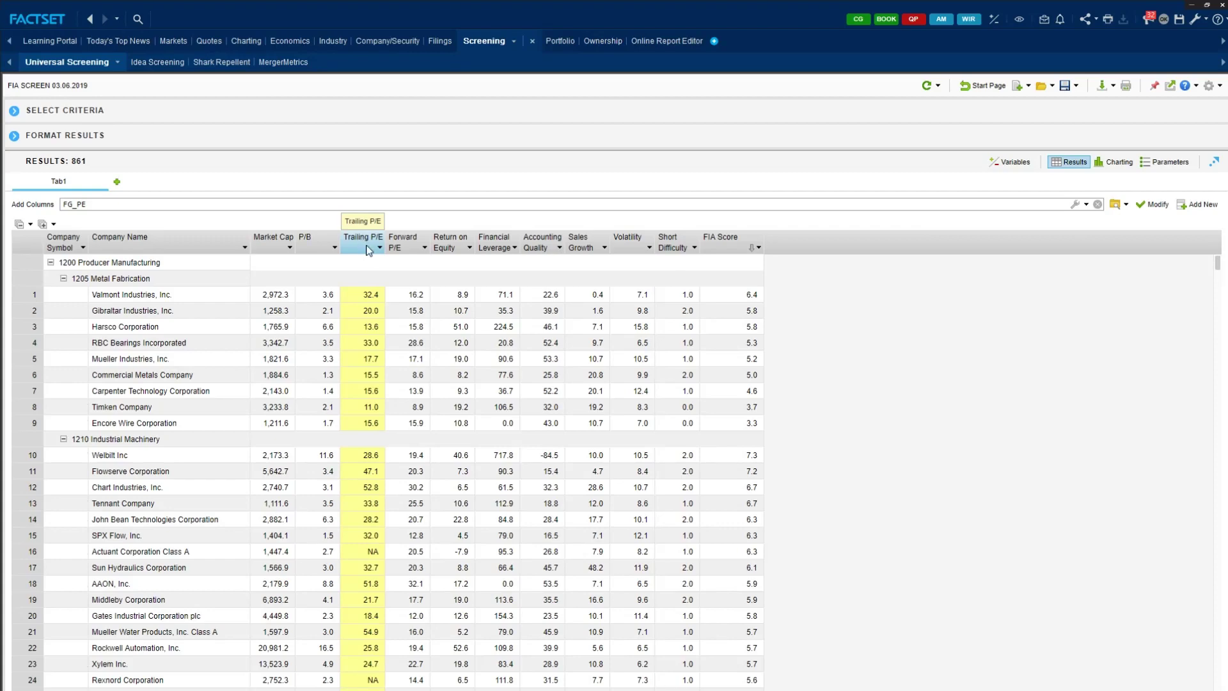
left_click(404, 241)
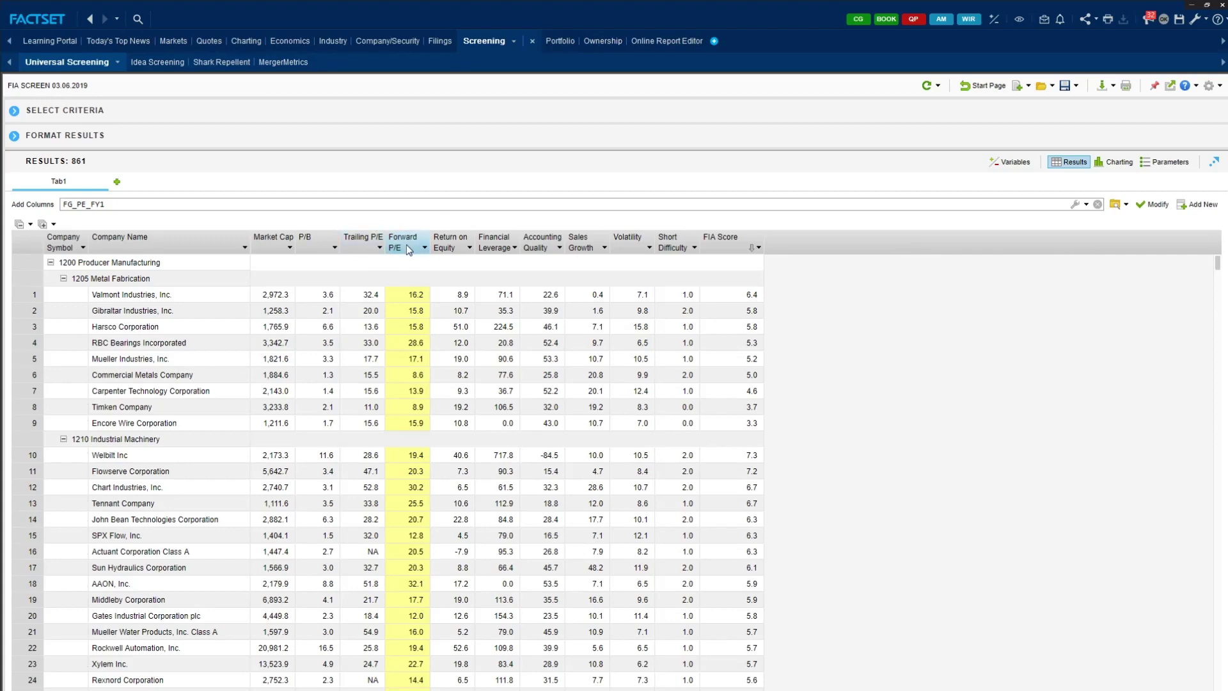
left_click(317, 241)
left_click(362, 242)
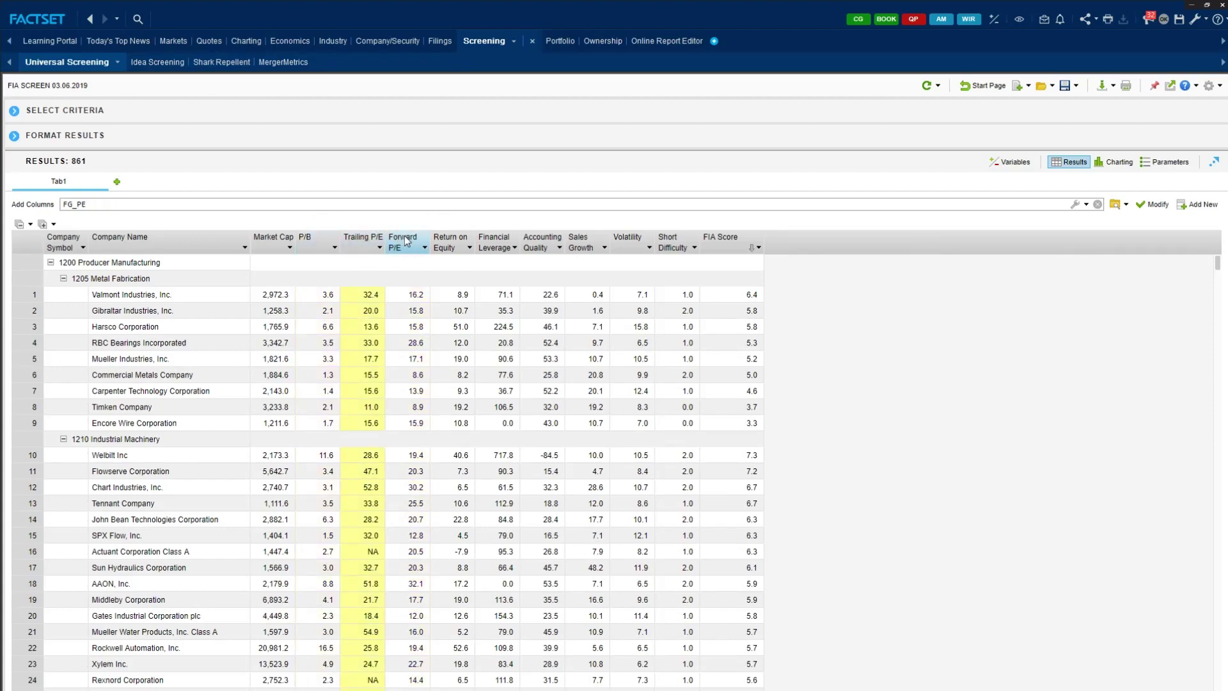
left_click(406, 241)
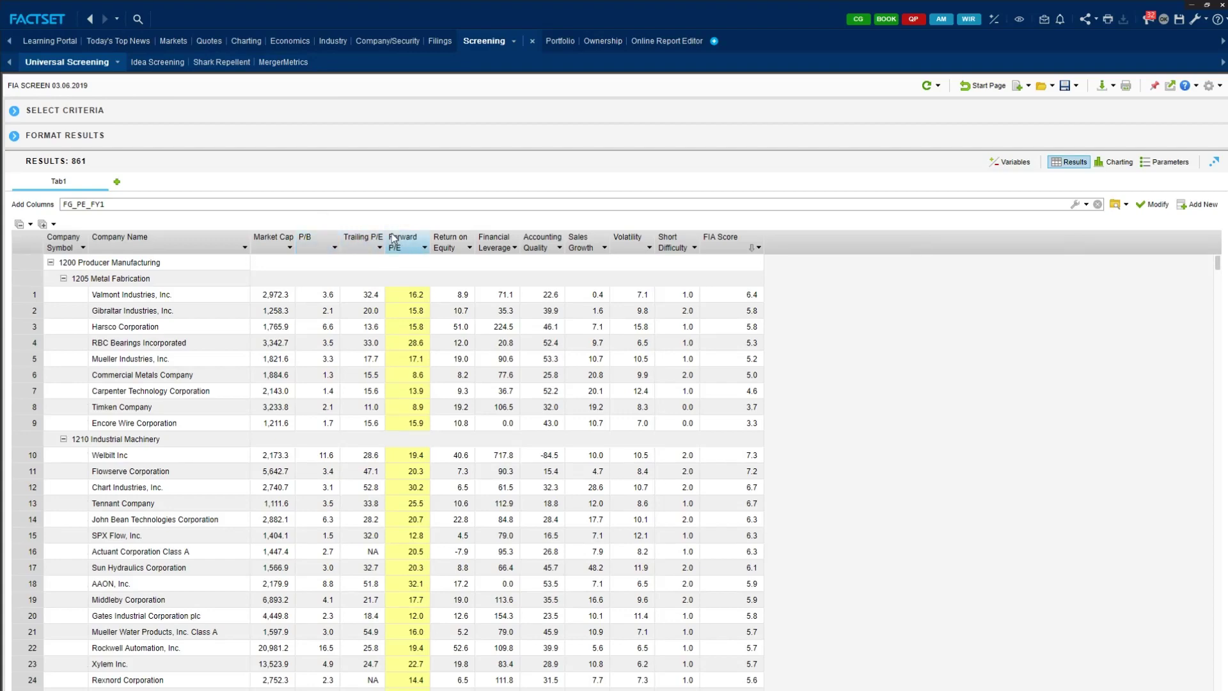
left_click_drag(403, 240, 402, 241)
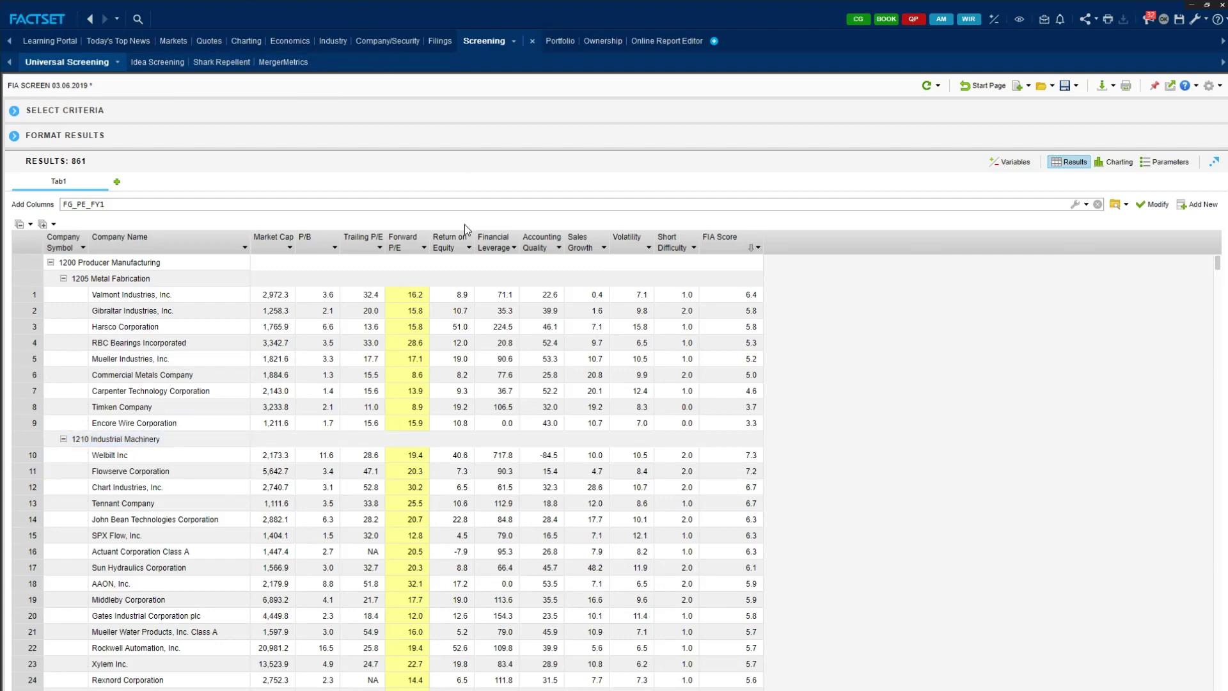
left_click(440, 247)
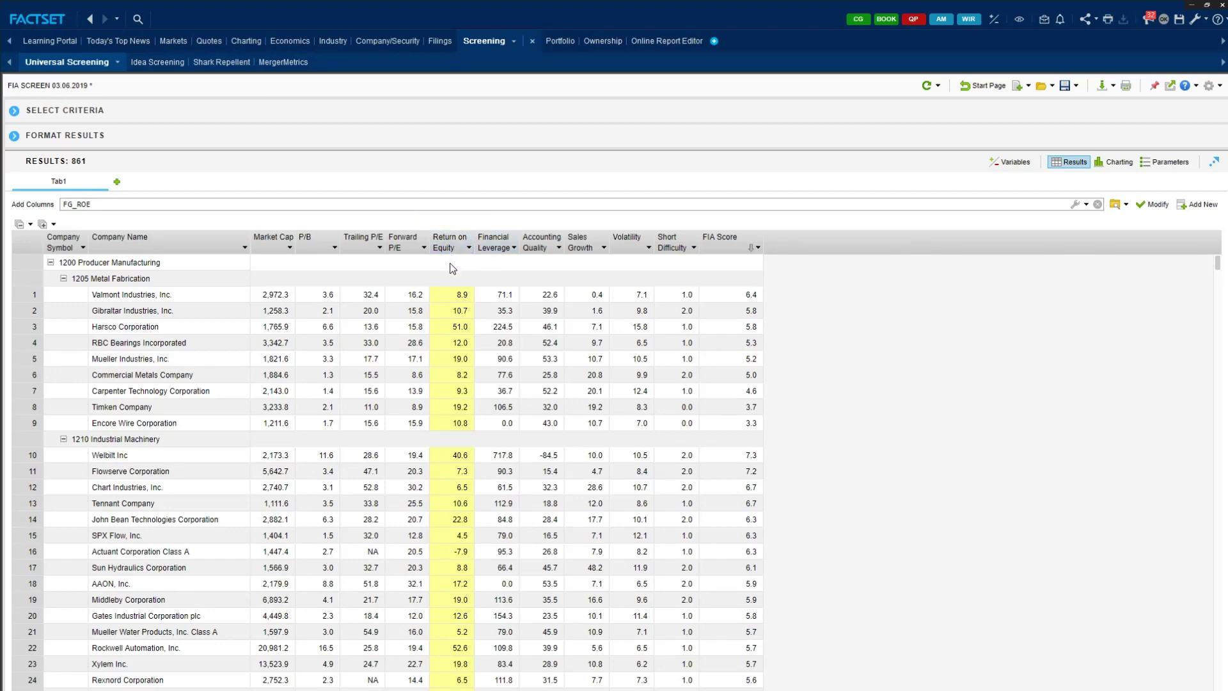
left_click(490, 248)
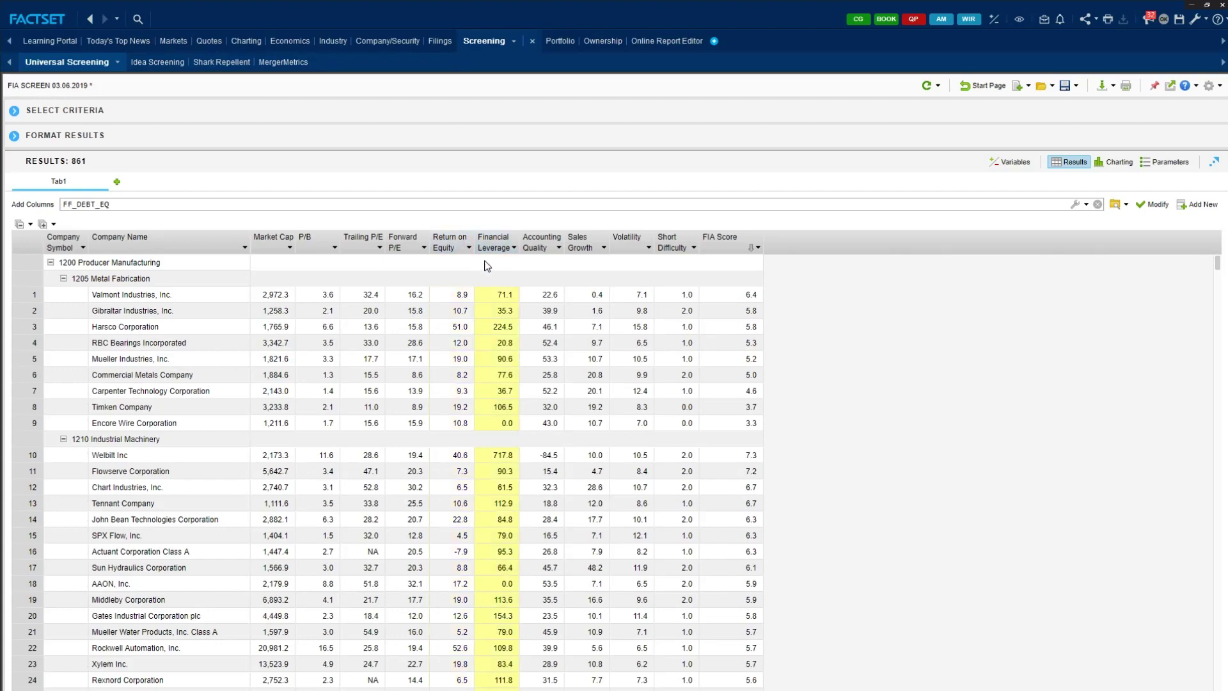
left_click(544, 246)
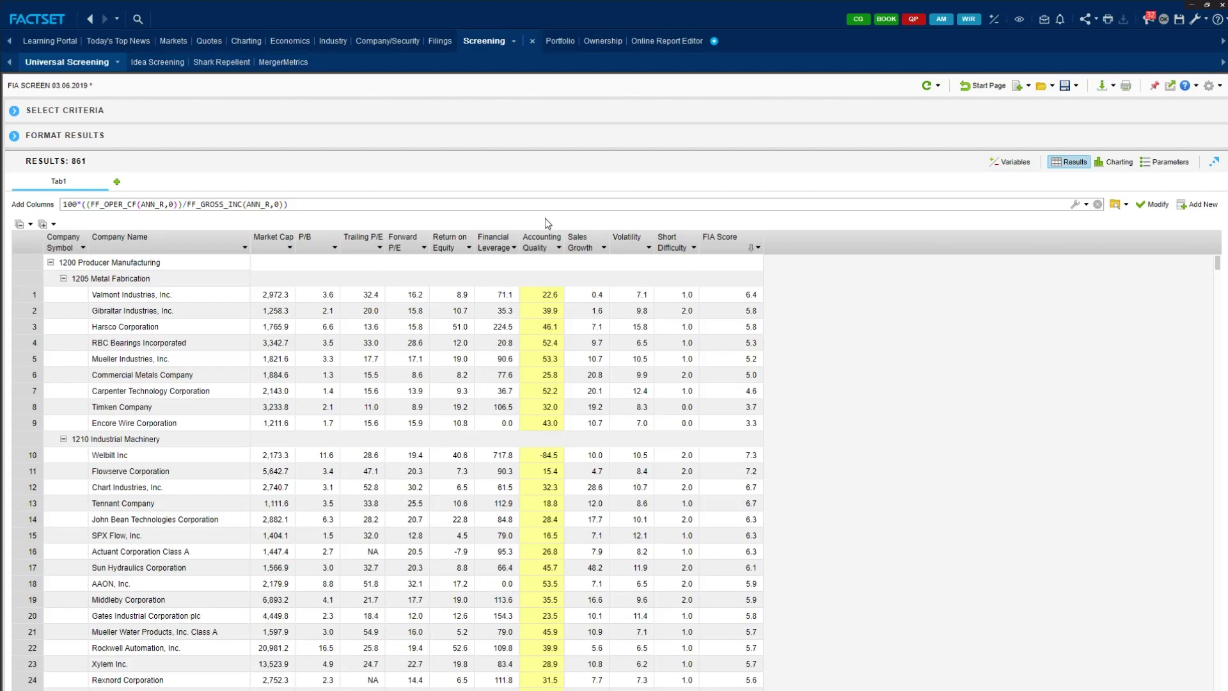
left_click(585, 249)
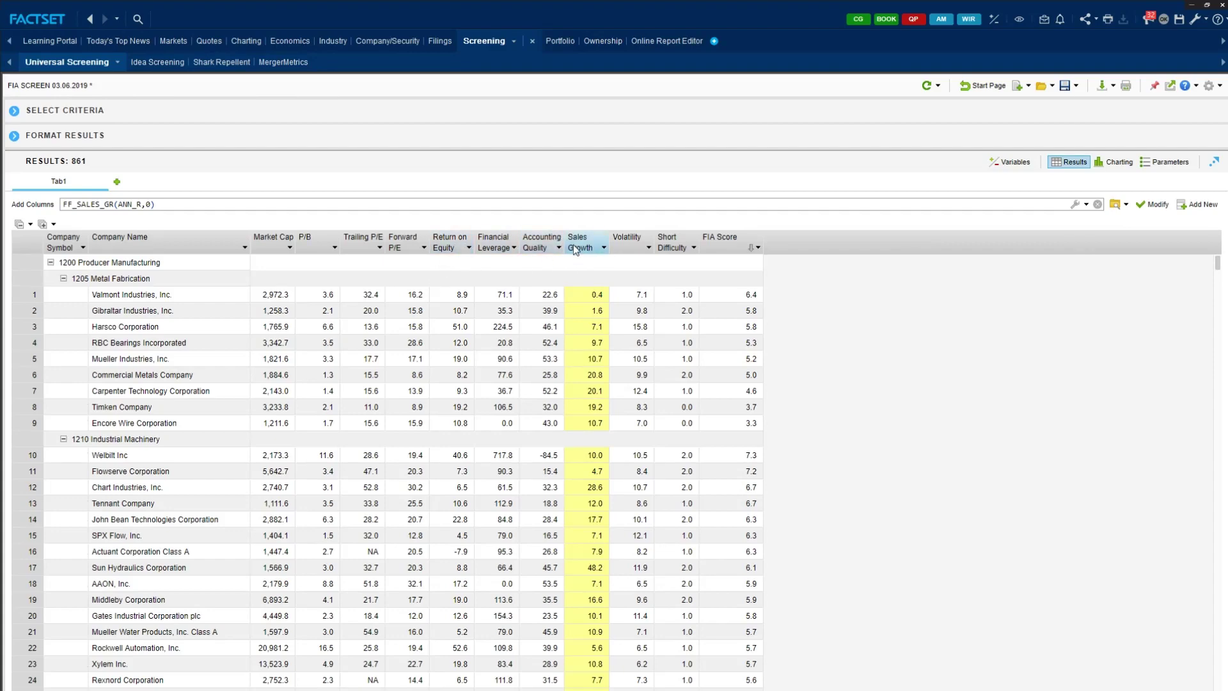
left_click(329, 242)
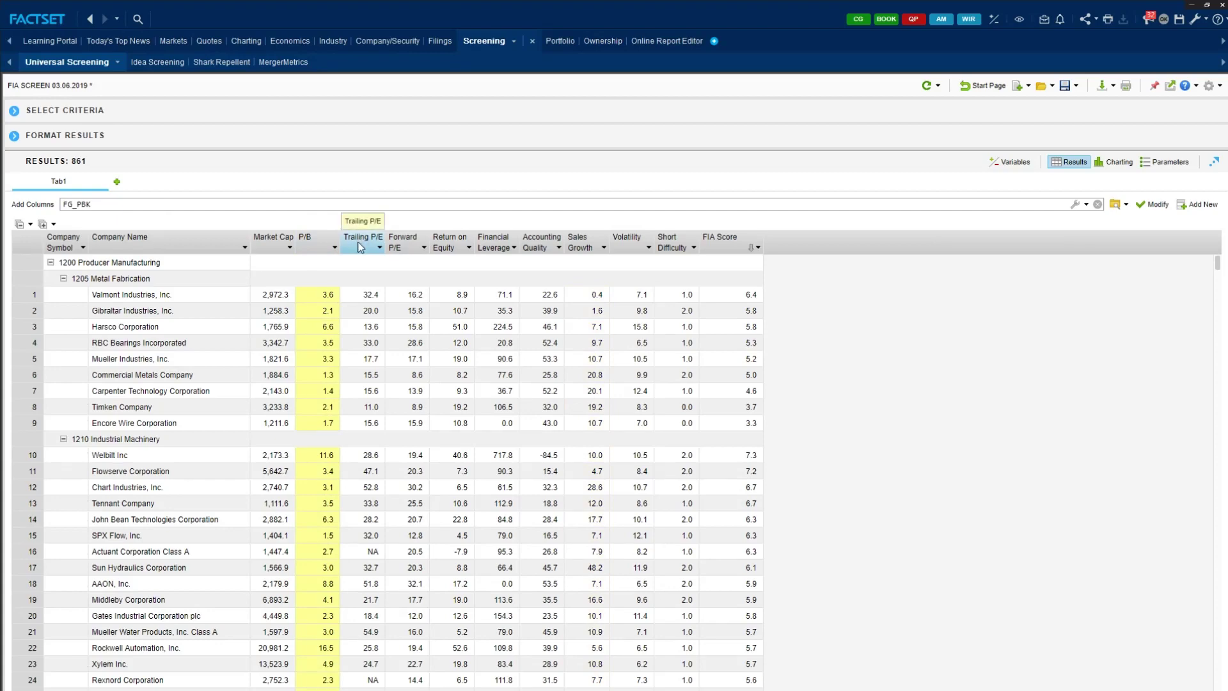
left_click(361, 243)
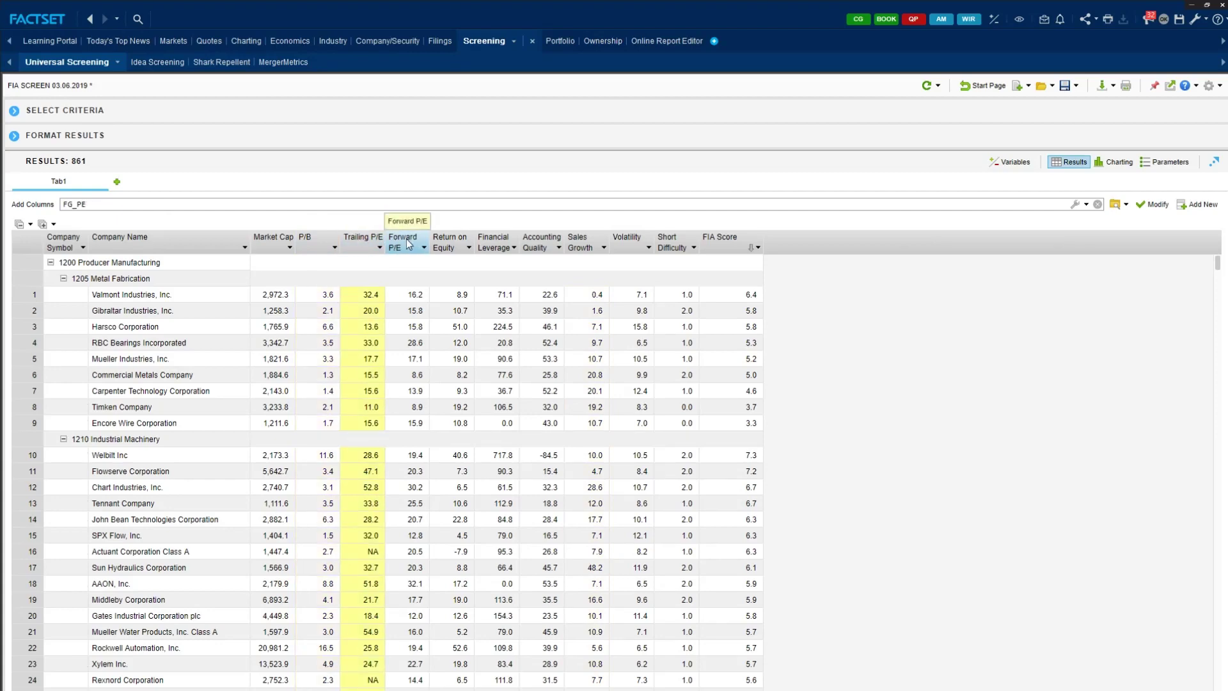
left_click(404, 247)
left_click(319, 243)
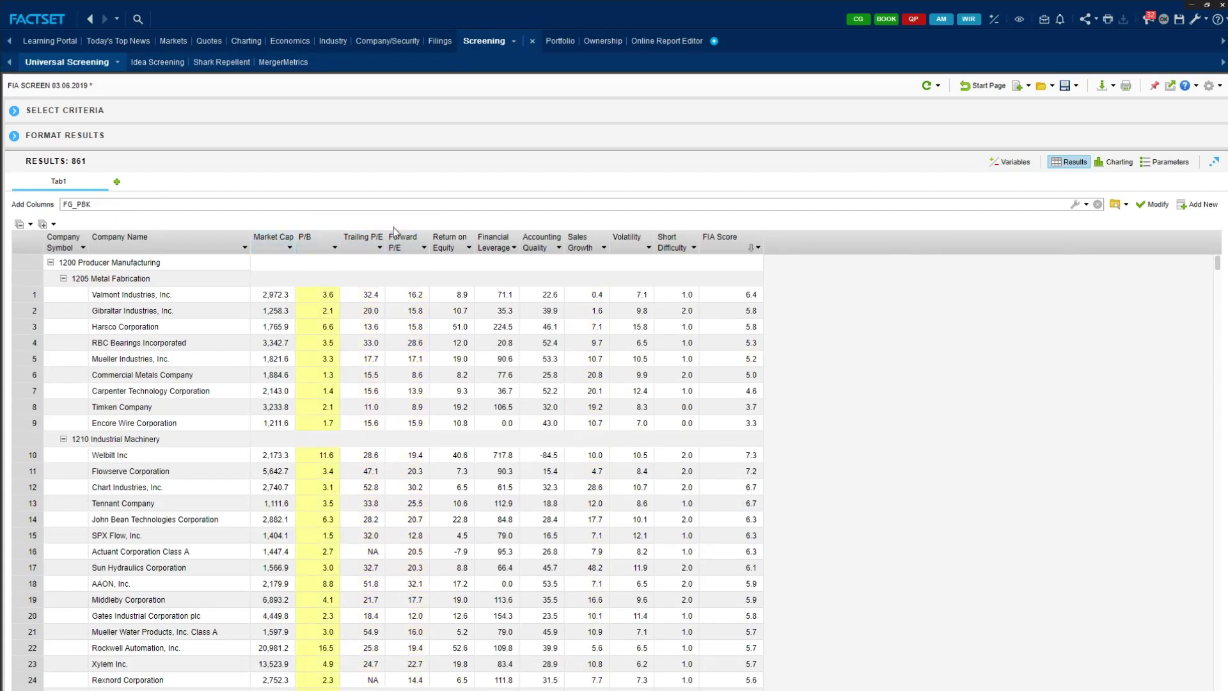
left_click(399, 240)
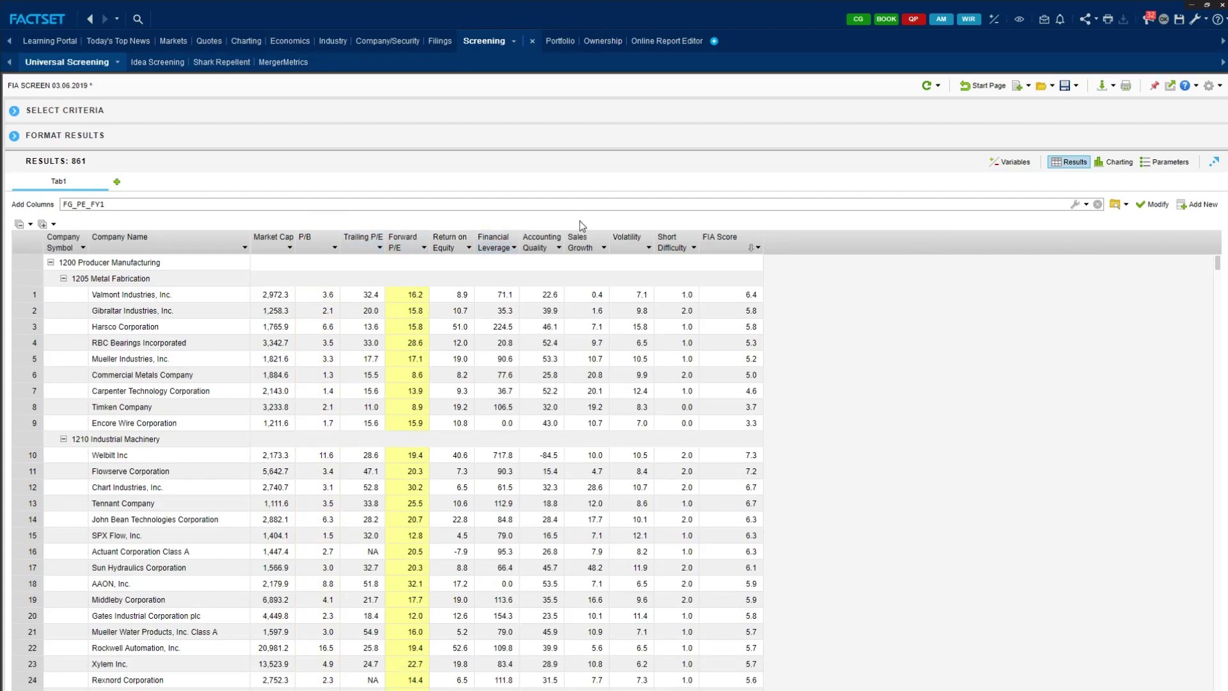
left_click(631, 245)
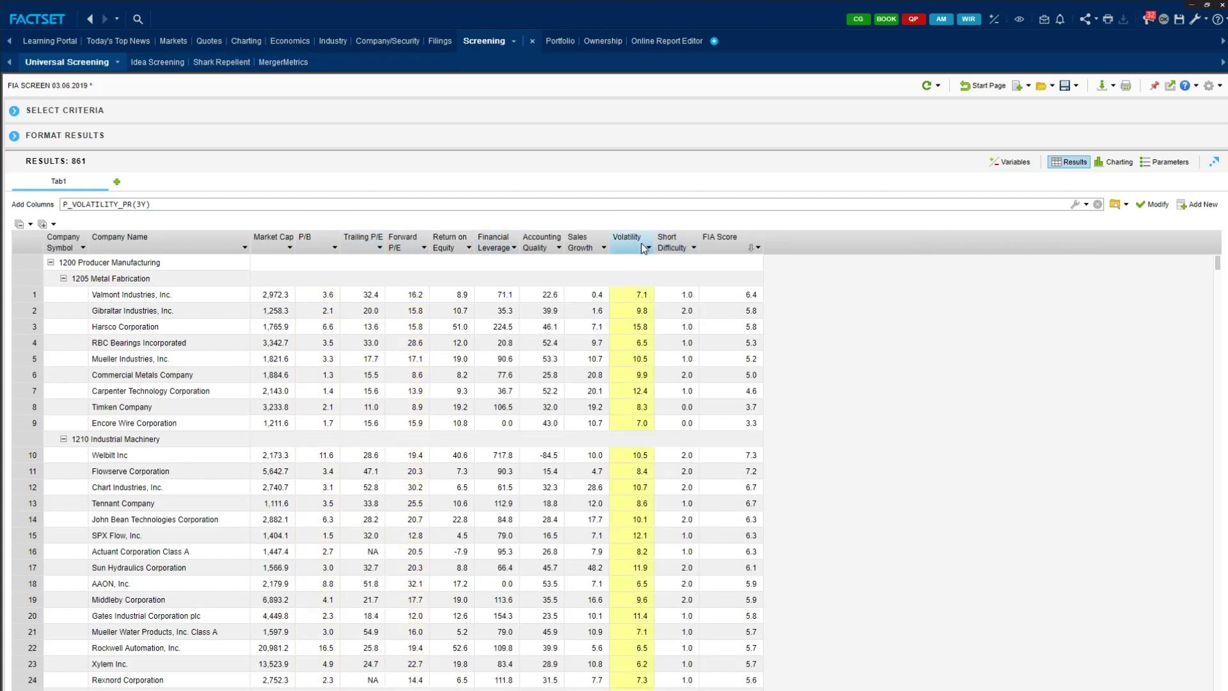
left_click(676, 245)
left_click(630, 246)
left_click(679, 246)
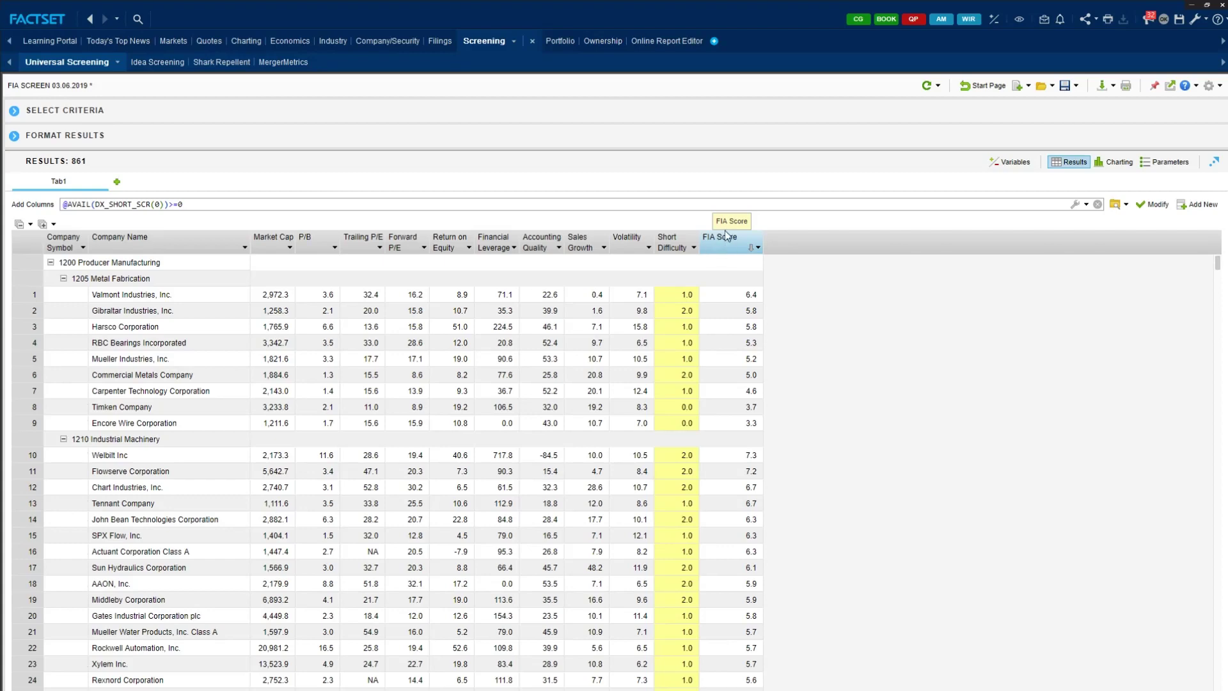
Step: Expand Format Results and view the Rank tab with USRANK2's nine weighted decile factors
left_click(106, 137)
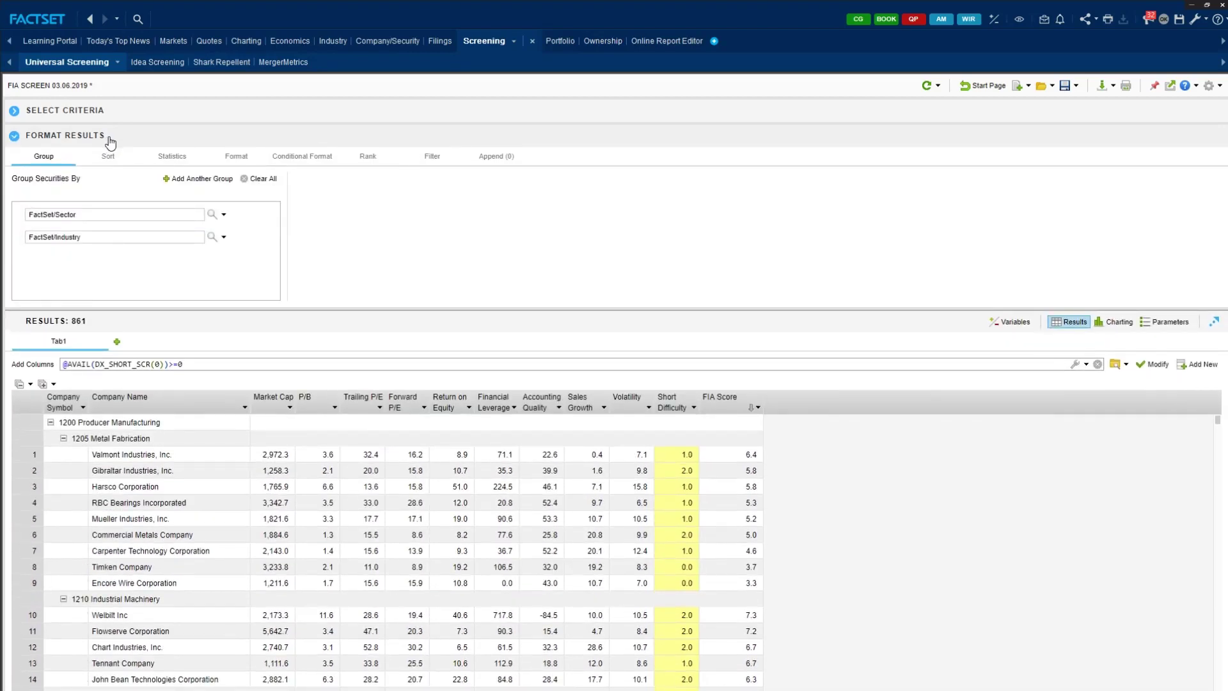
left_click(375, 158)
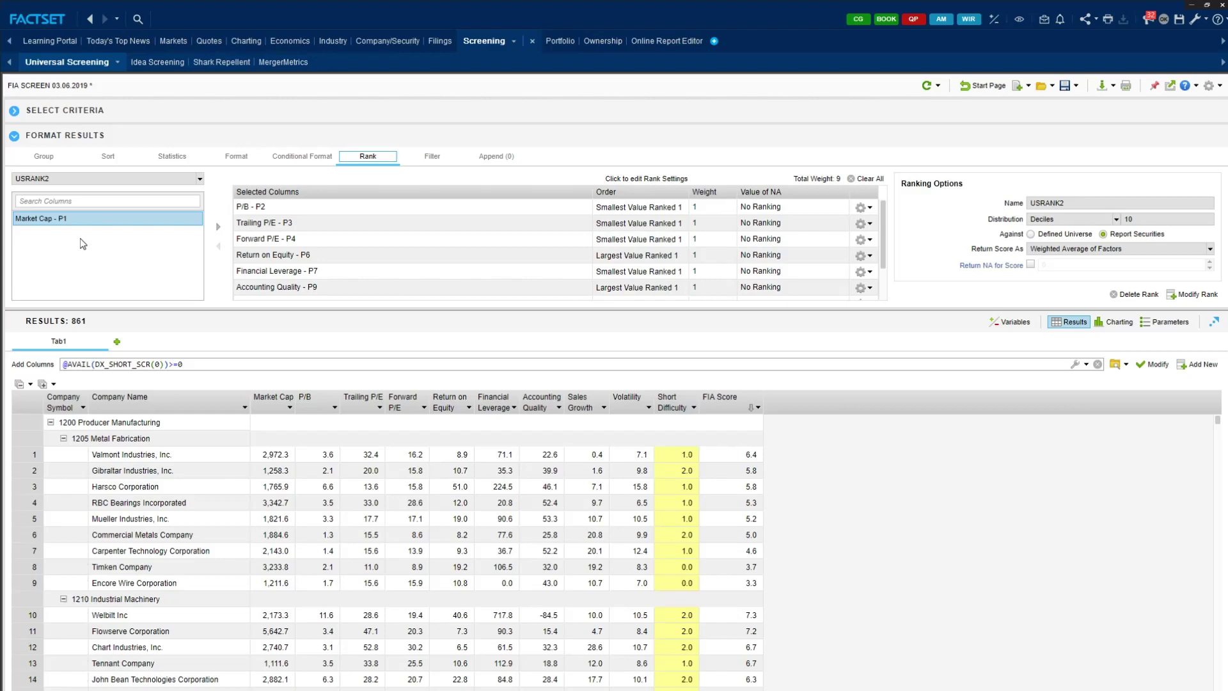
left_click(259, 222)
left_click(199, 223)
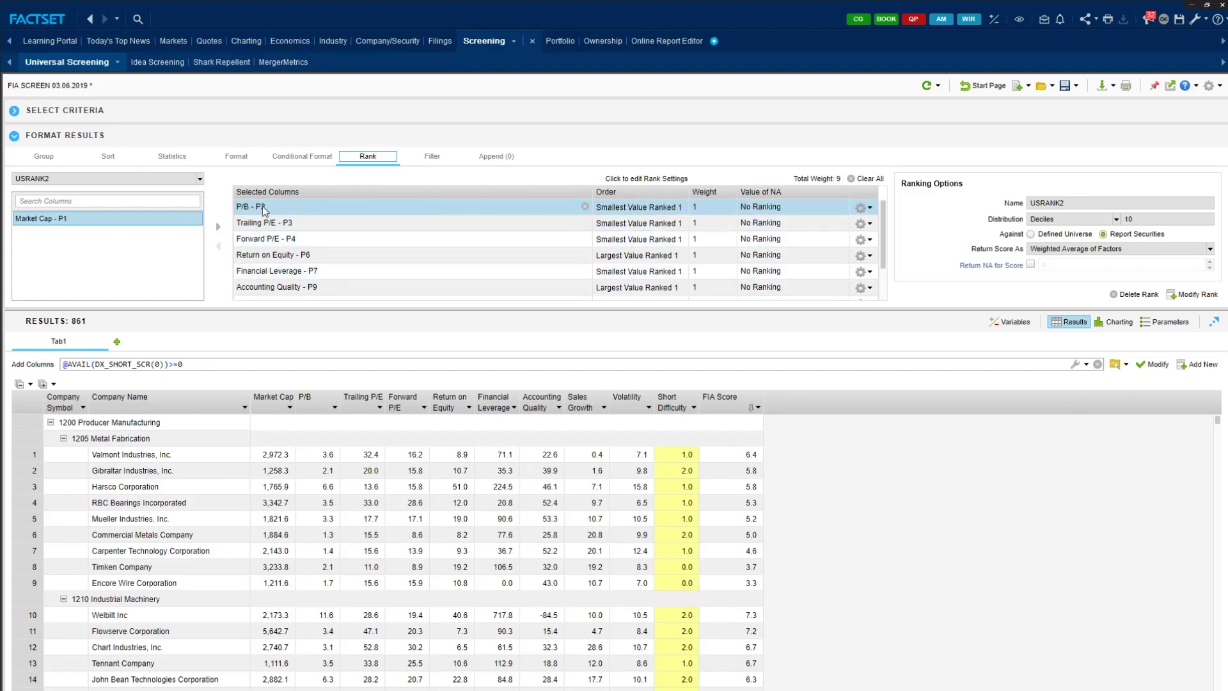
scroll(266, 214, "down", 3)
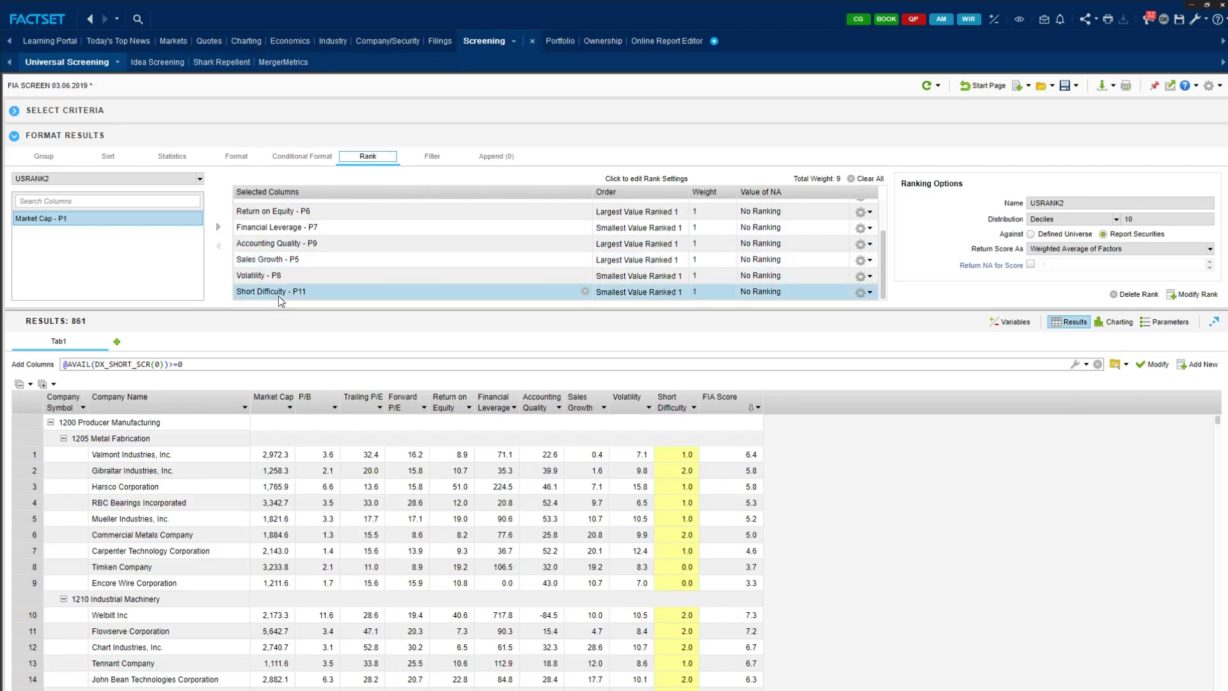
scroll(313, 288, "up", 3)
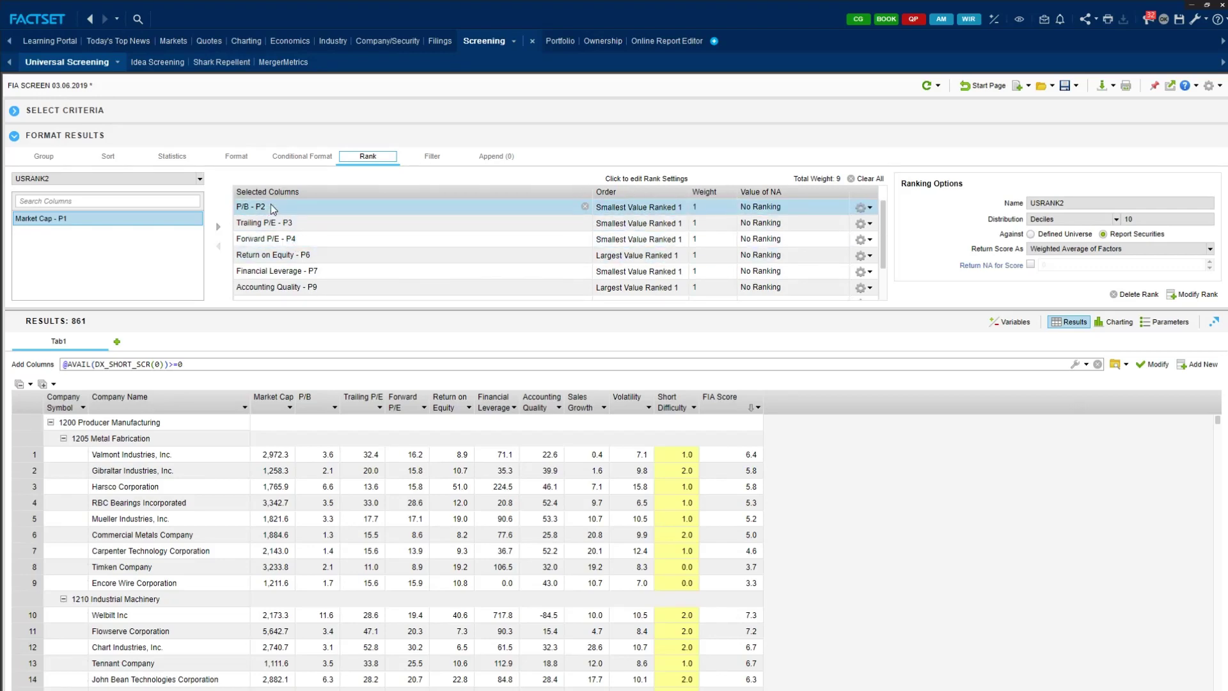
scroll(291, 230, "down", 2)
scroll(296, 234, "down", 1)
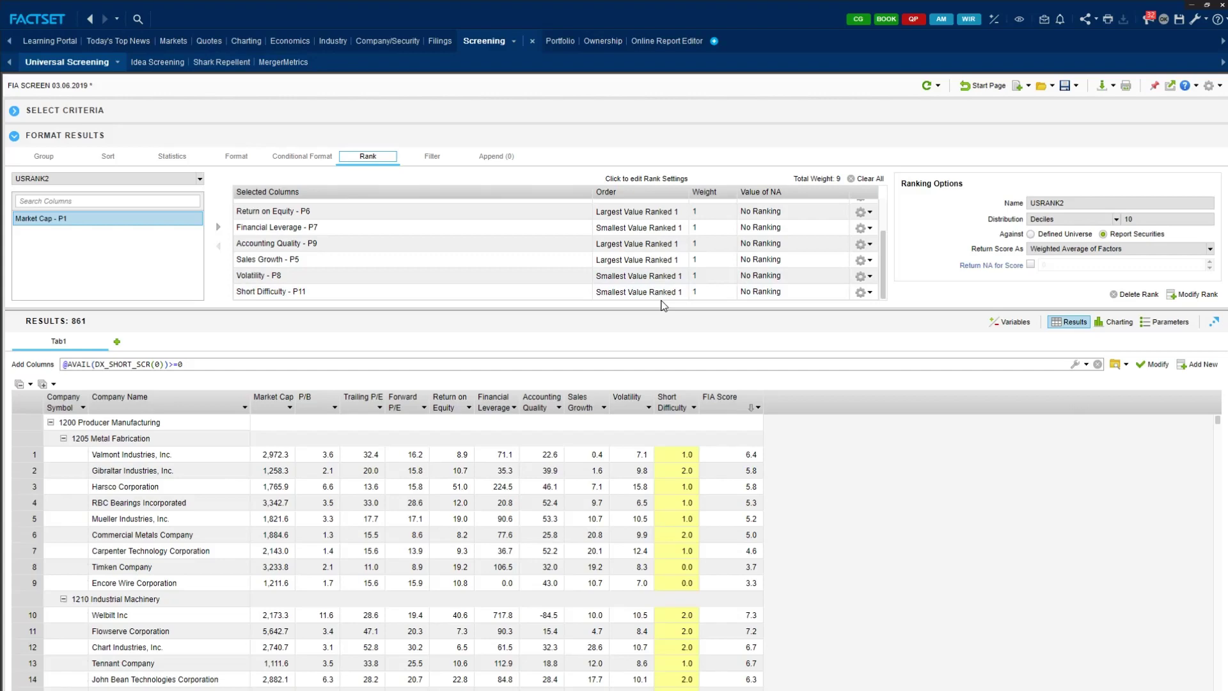
scroll(639, 256, "up", 2)
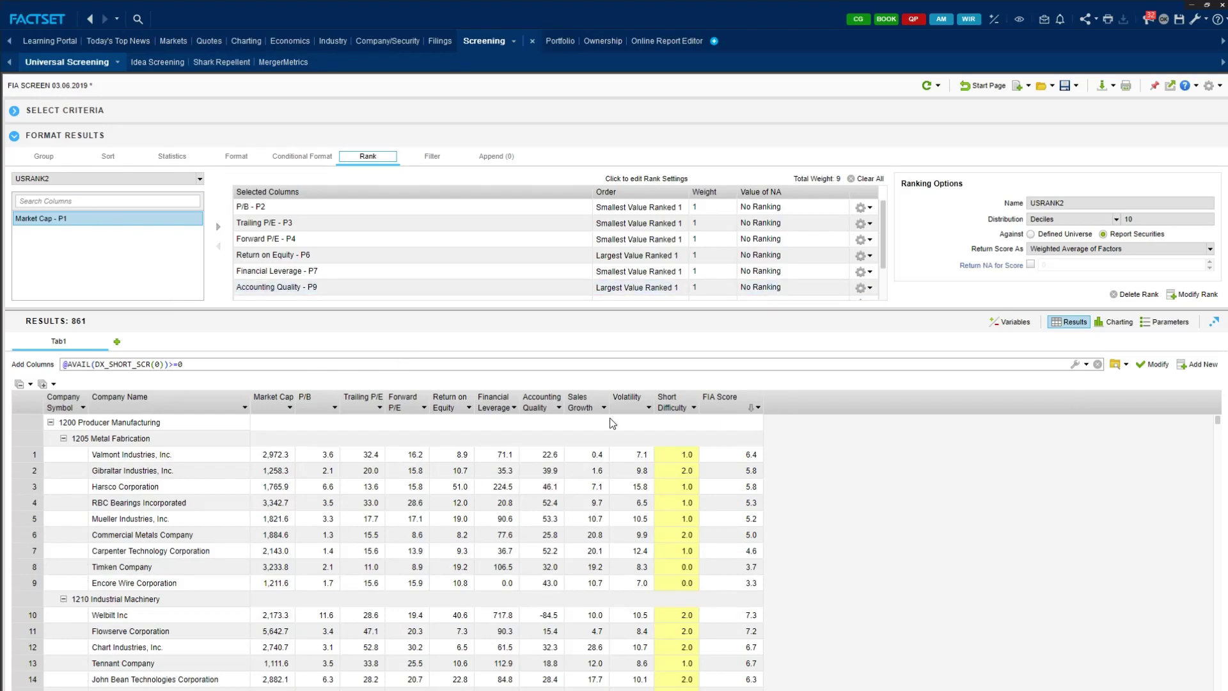
Step: Start a new rank USRANK3 and add the P/B through Short Difficulty columns as factors
left_click(173, 179)
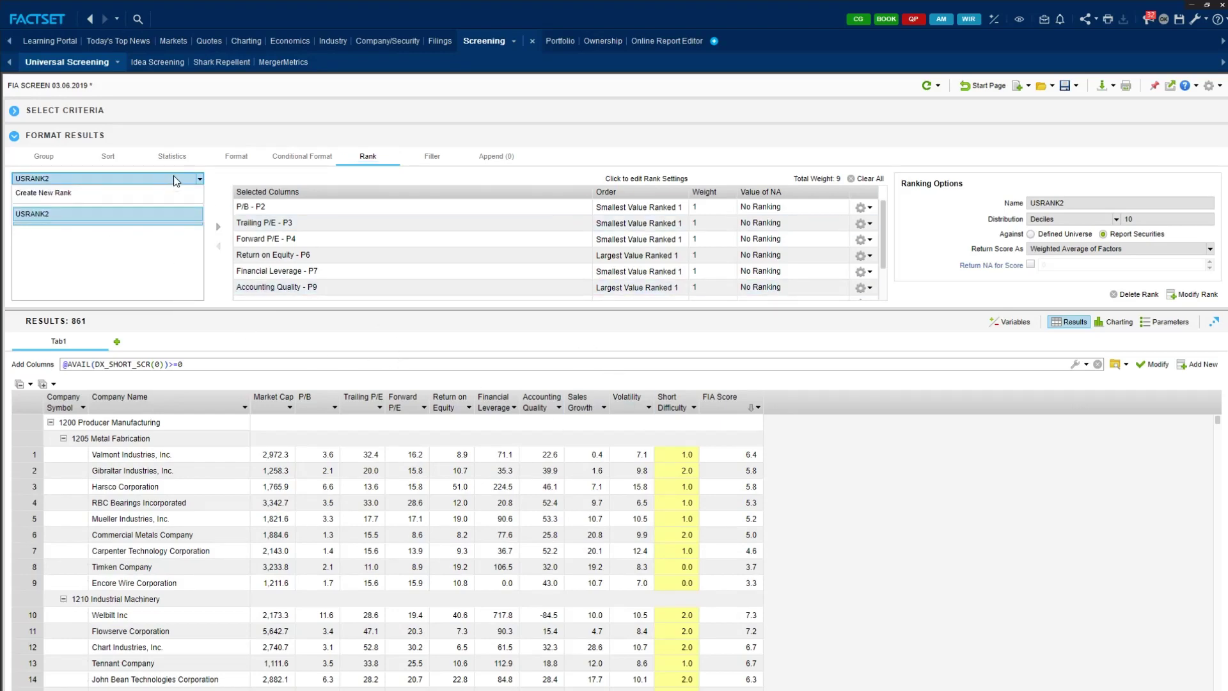
left_click(201, 180)
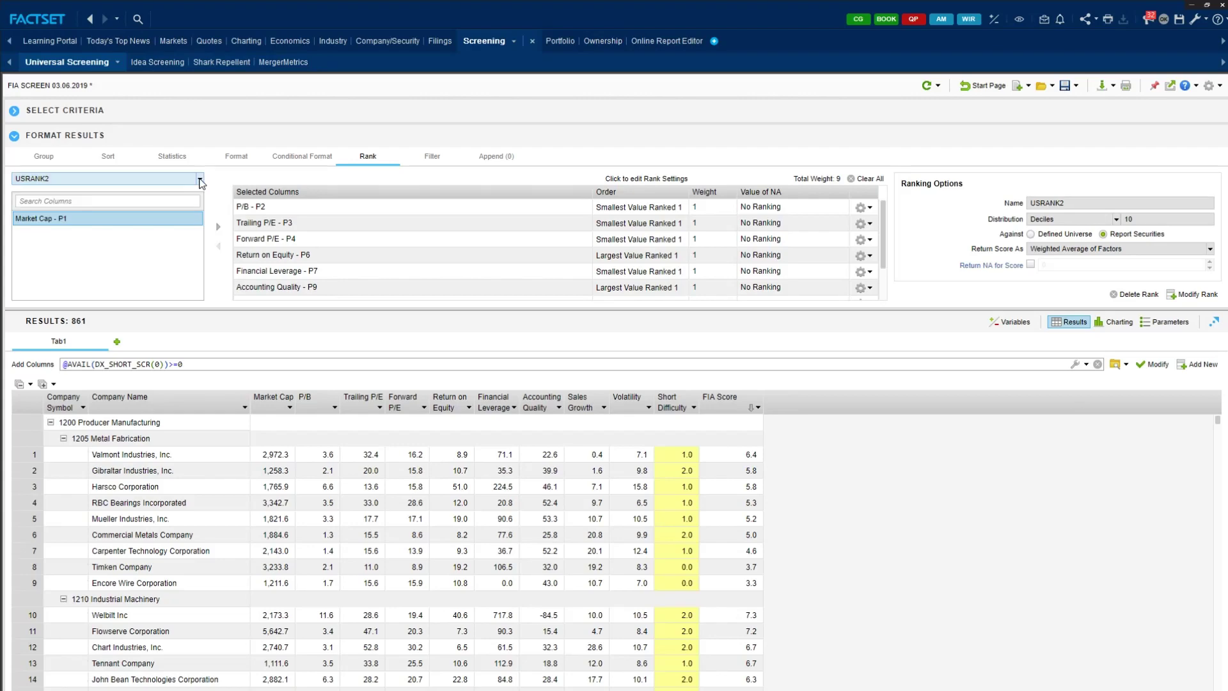
left_click(200, 181)
left_click(113, 193)
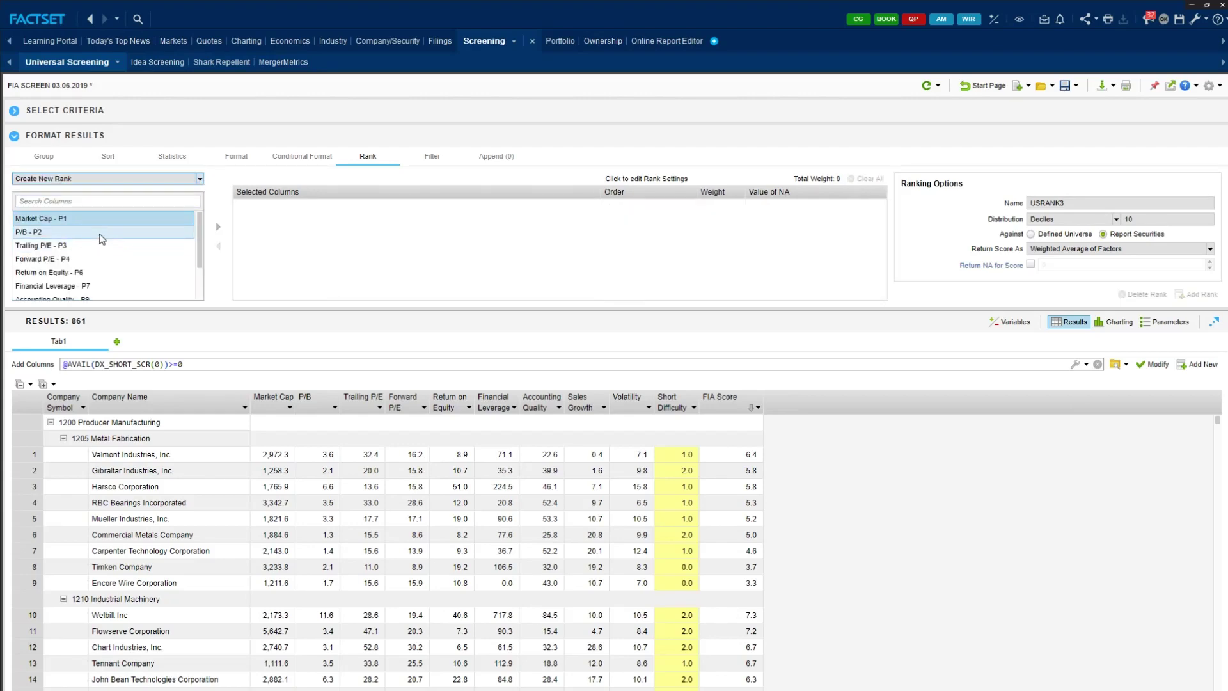
scroll(103, 232, "down", 3)
left_click(91, 298, "shift")
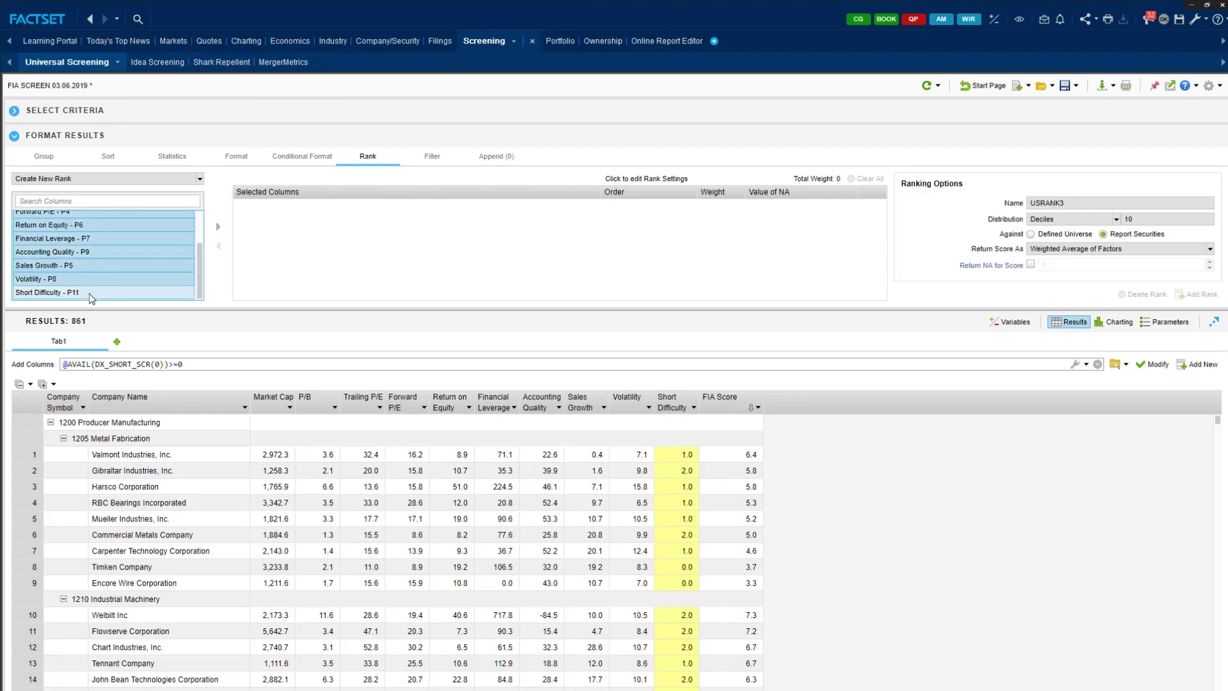
scroll(96, 255, "up", 3)
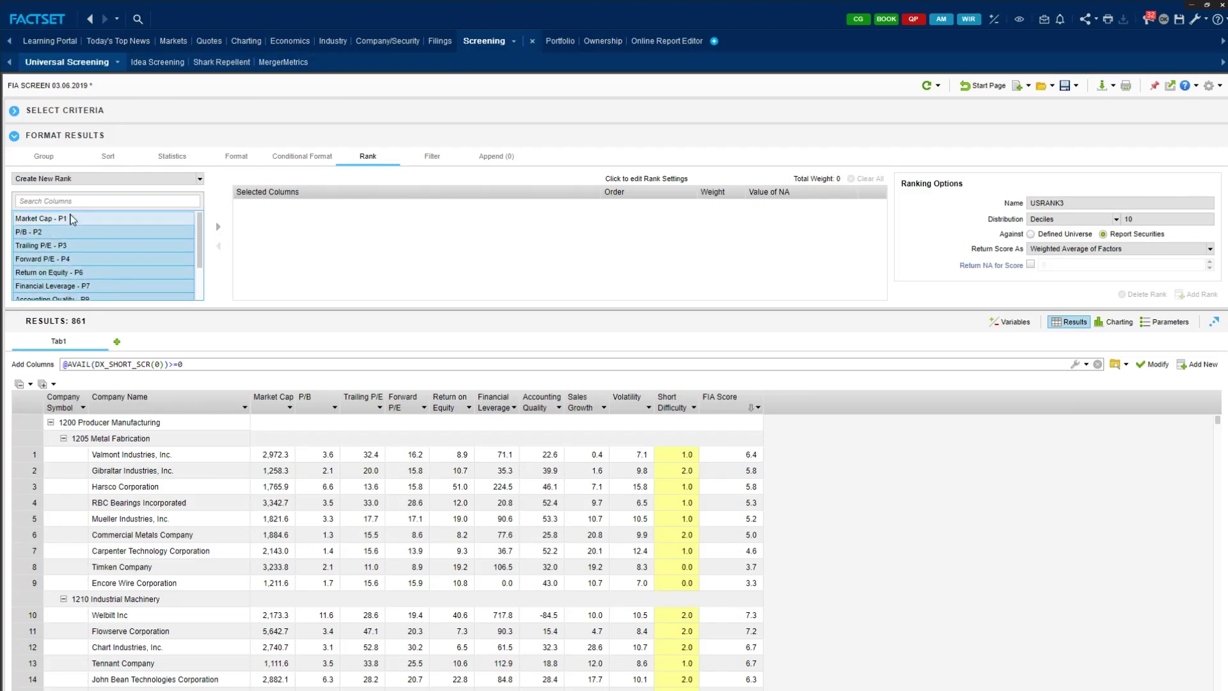
scroll(80, 243, "down", 3)
scroll(91, 224, "up", 3)
scroll(109, 249, "down", 3)
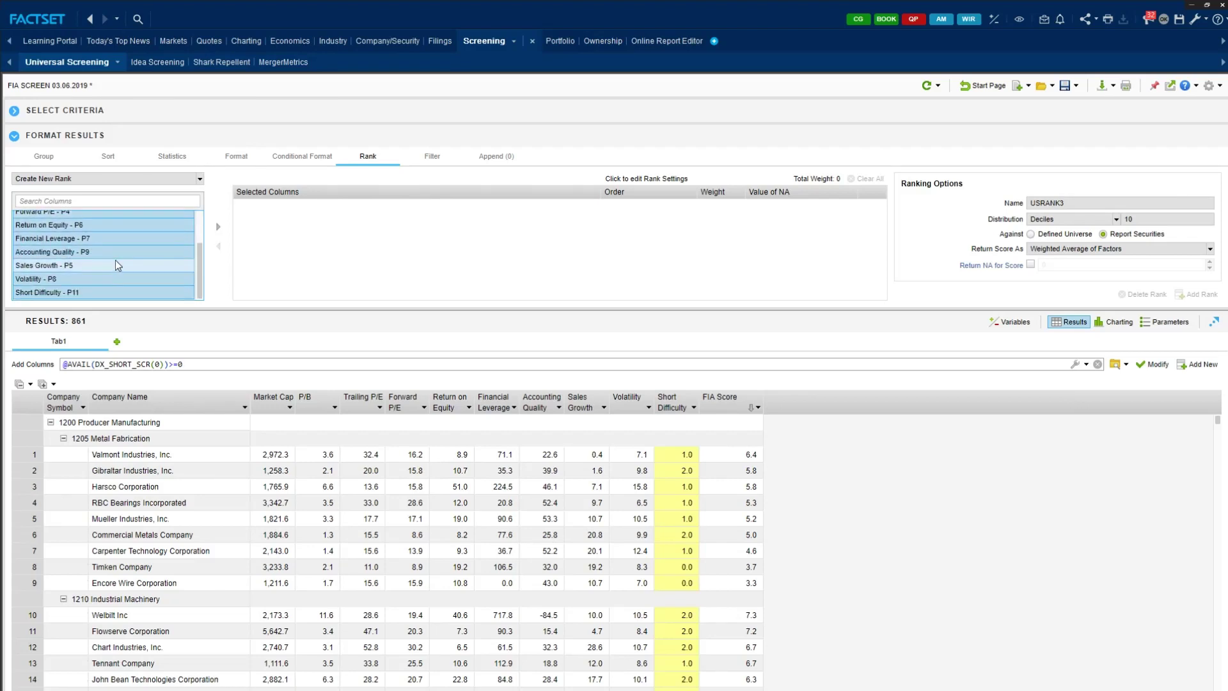
left_click(218, 227)
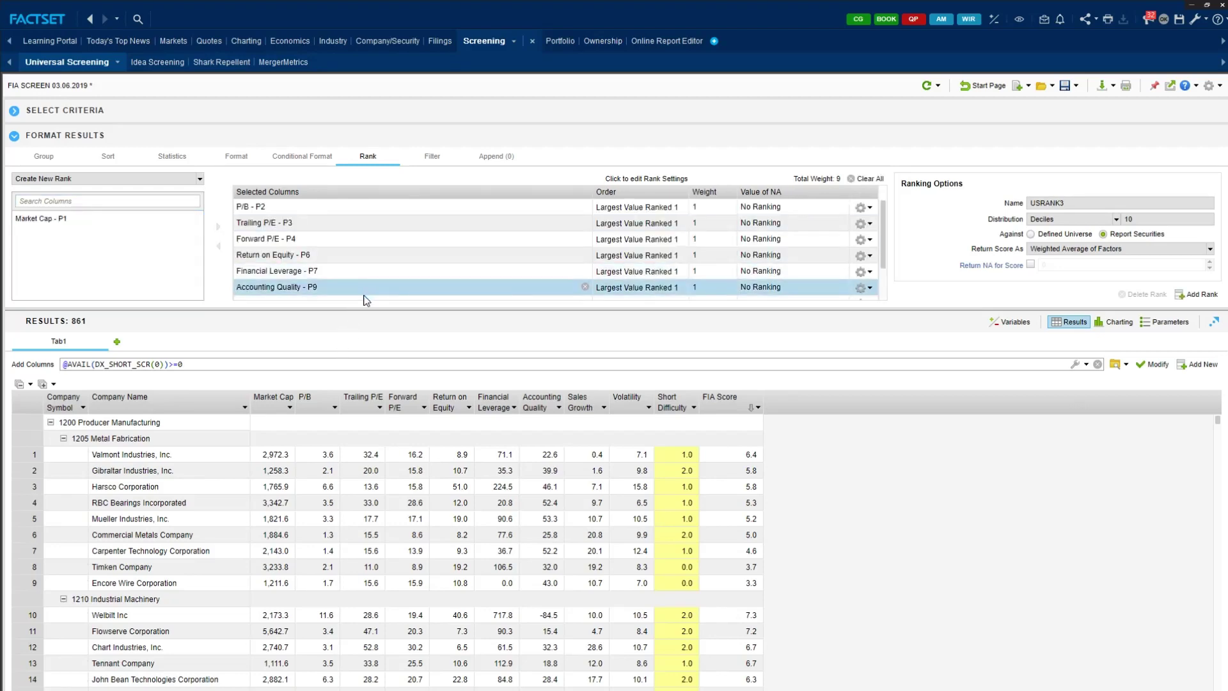
Step: Set P/B, Trailing P/E and Forward P/E to 'Smallest Value Ranked 1'
left_click(645, 209)
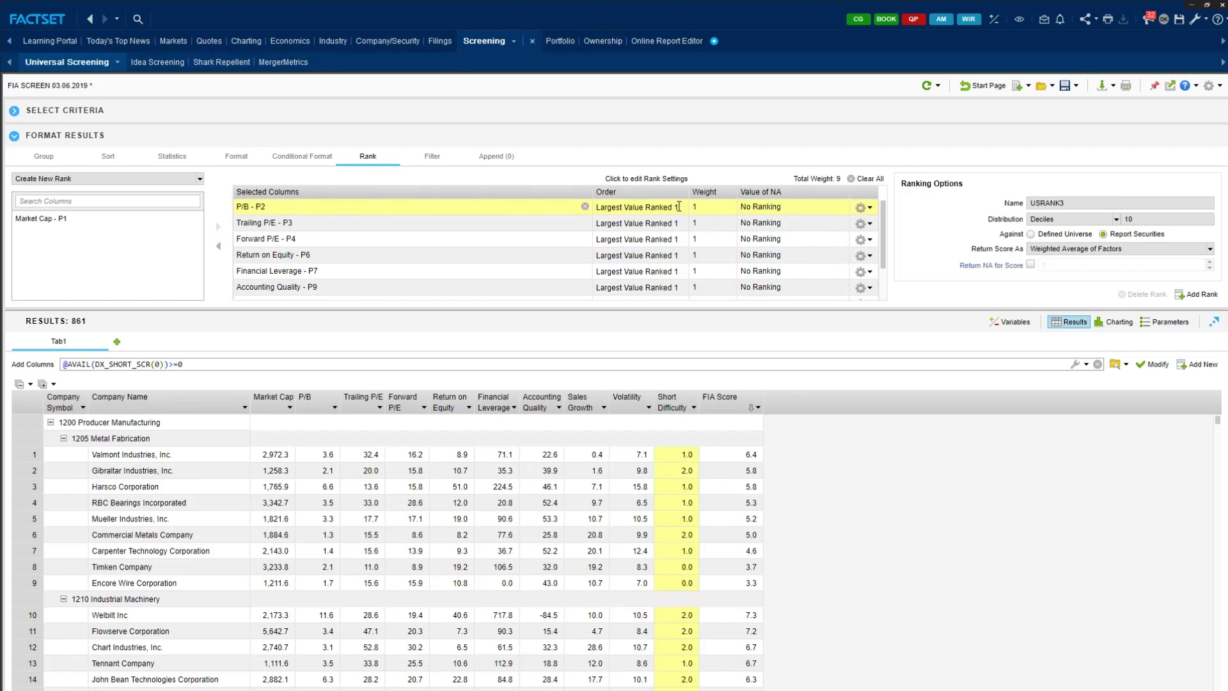
left_click(661, 206)
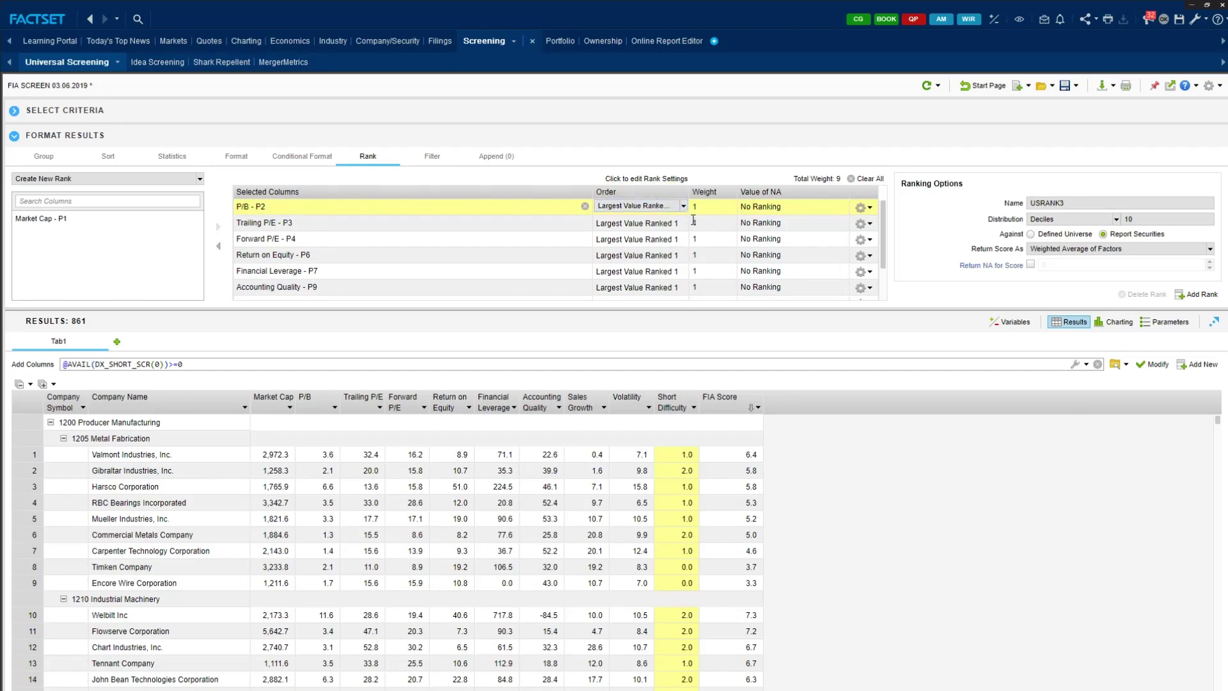
left_click(682, 206)
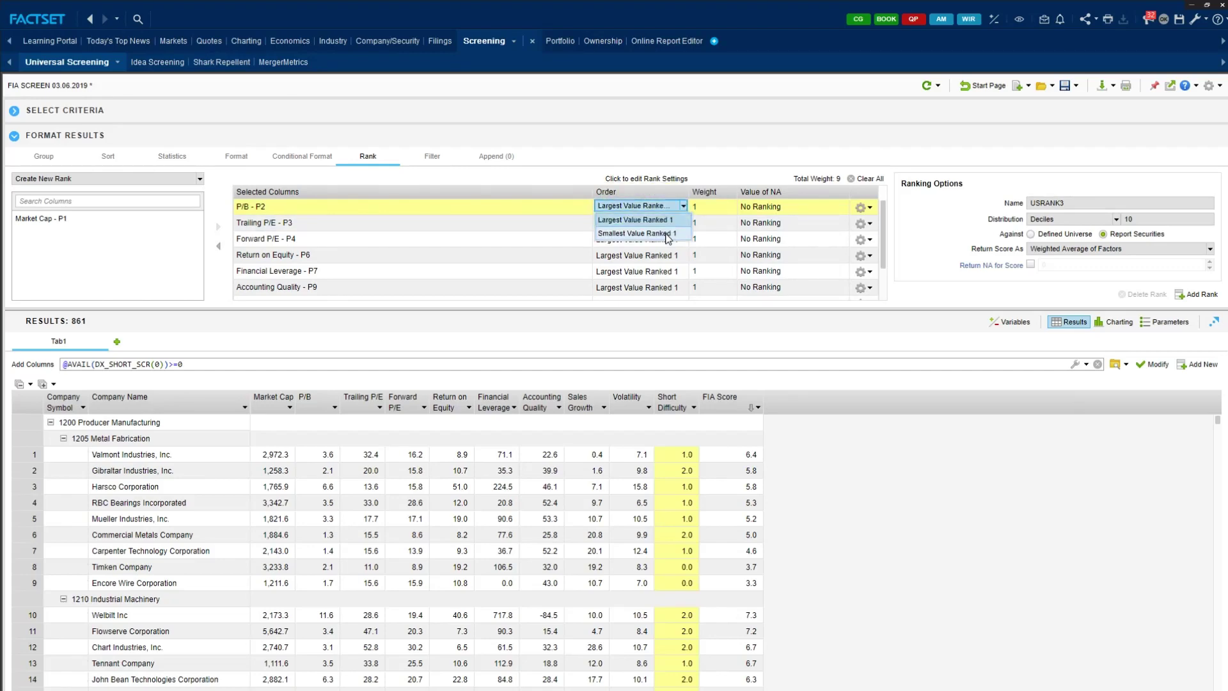
left_click(666, 234)
left_click(680, 223)
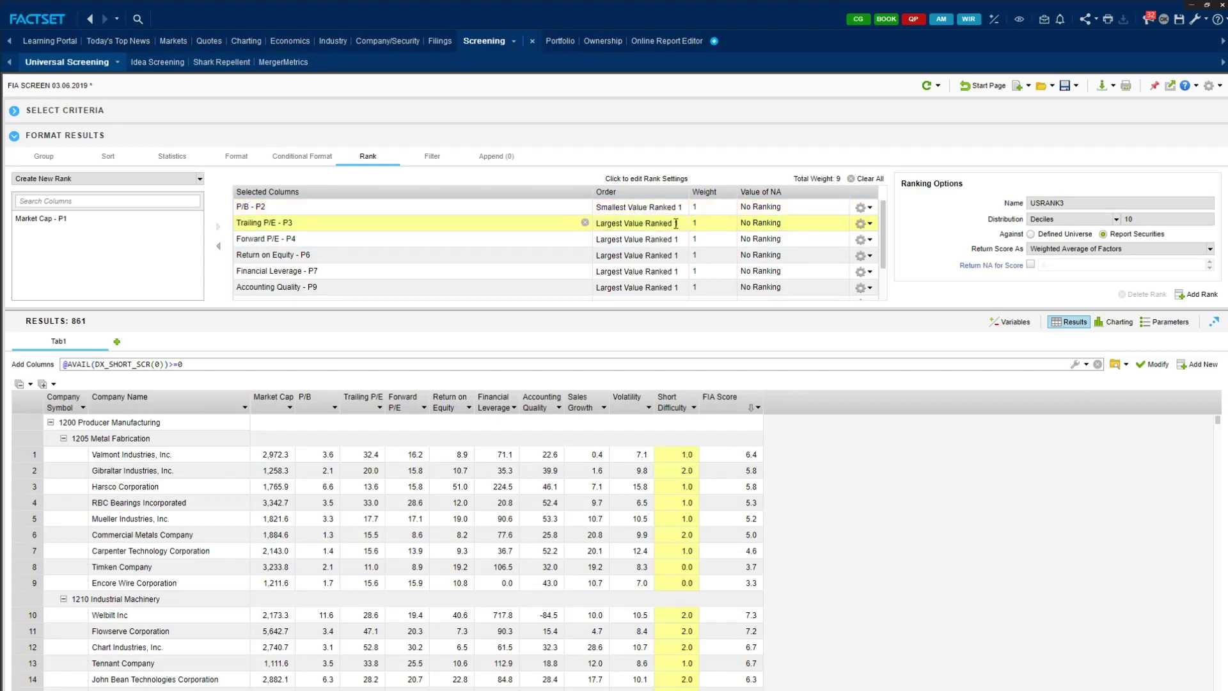
left_click(675, 223)
left_click(683, 222)
left_click(661, 247)
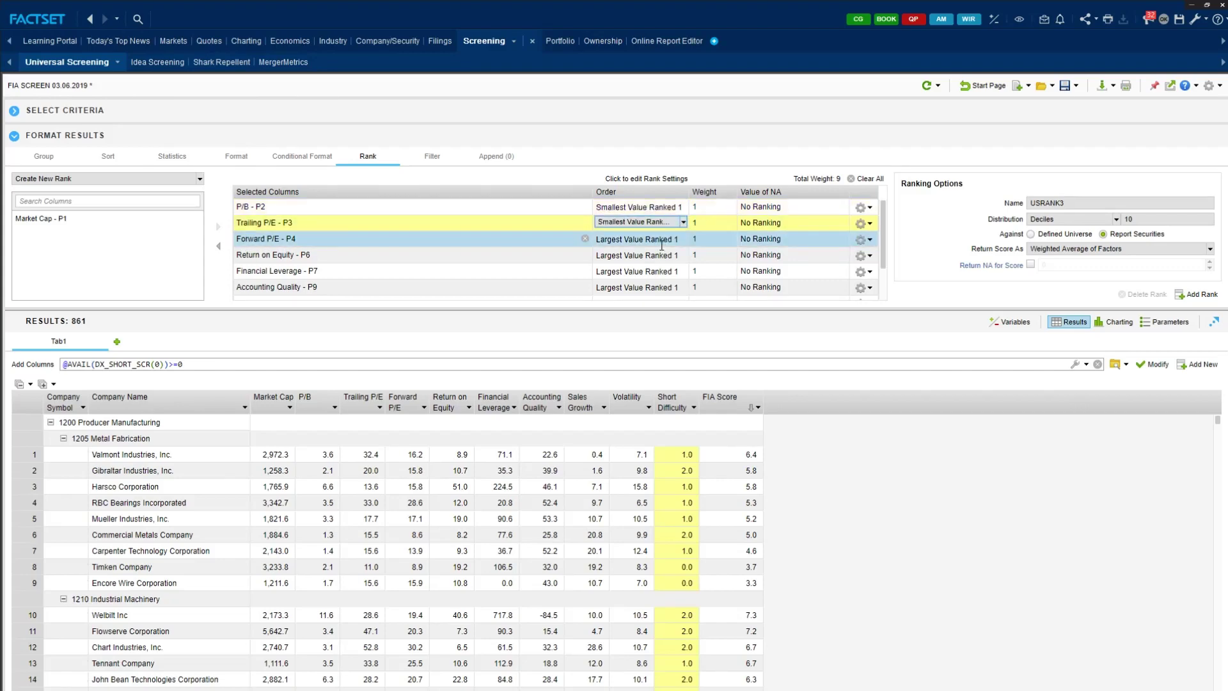
left_click(659, 240)
left_click(683, 238)
left_click(645, 264)
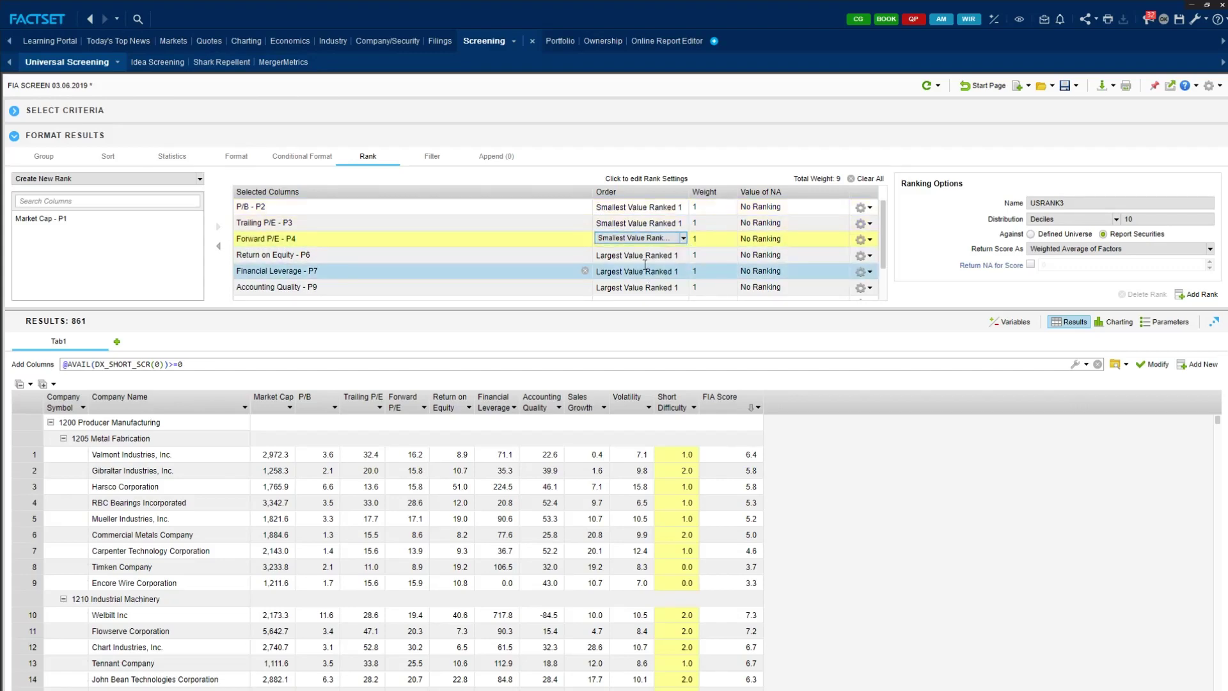
Step: Set Financial Leverage, Volatility and Short Difficulty to 'Smallest Value Ranked 1'
left_click(617, 254)
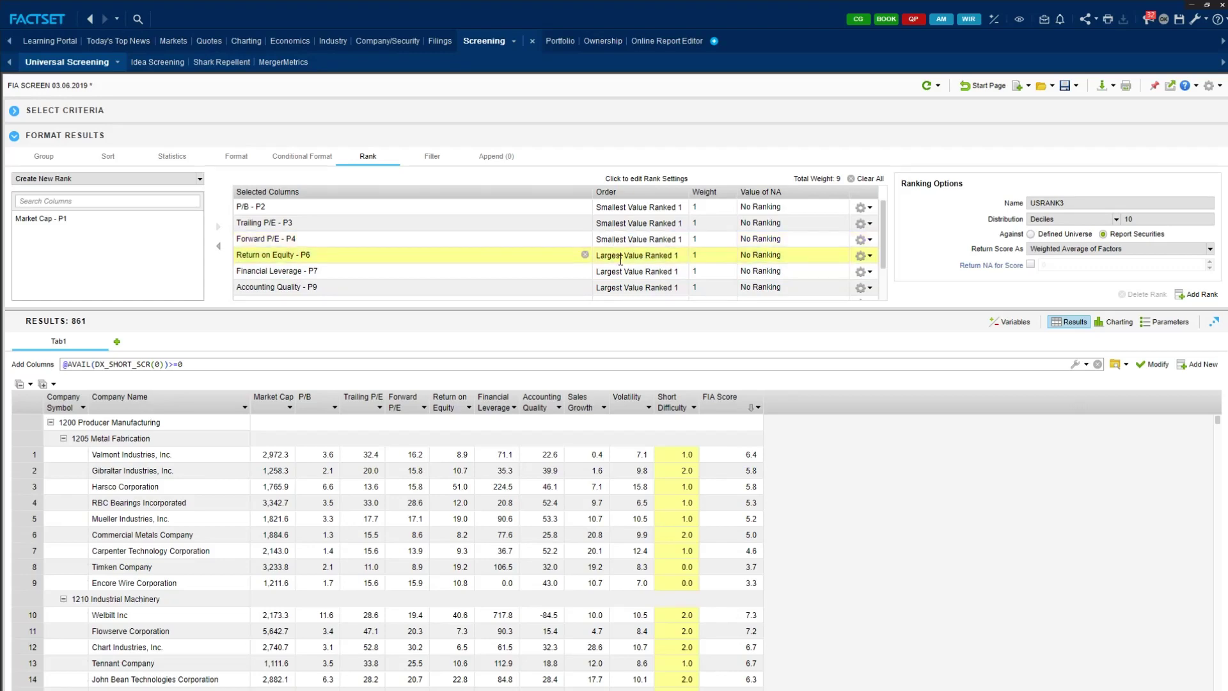
left_click(623, 271)
left_click(665, 273)
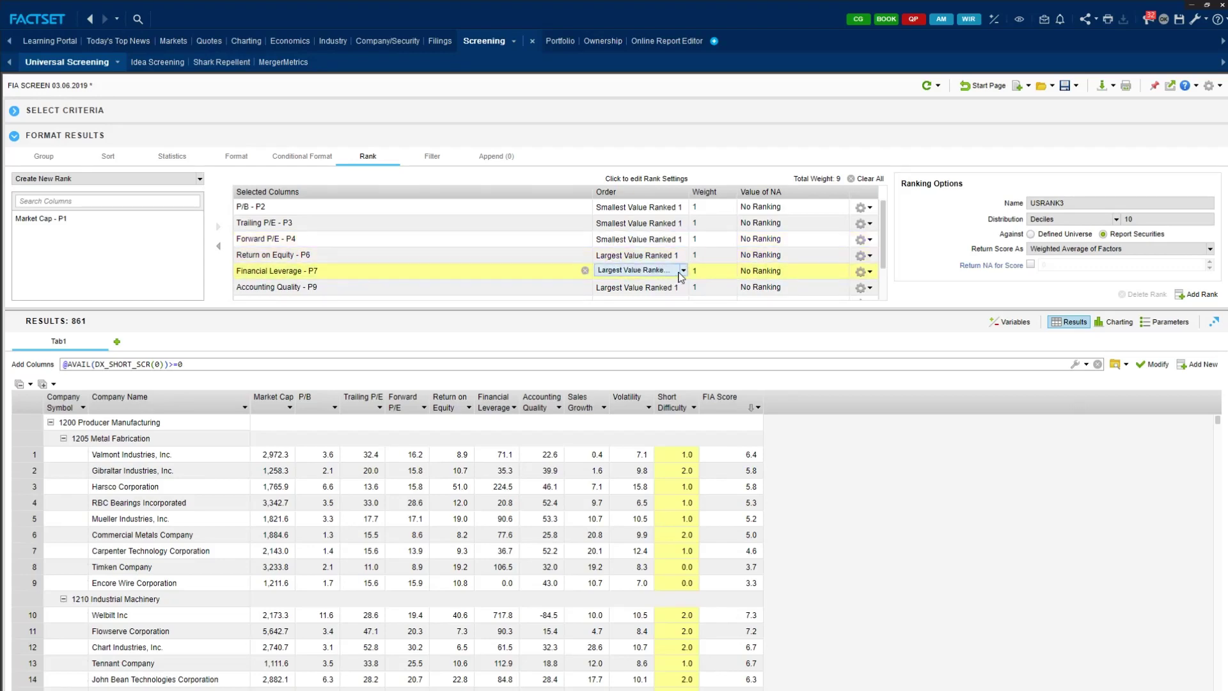
left_click(683, 270)
left_click(630, 296)
left_click(628, 287)
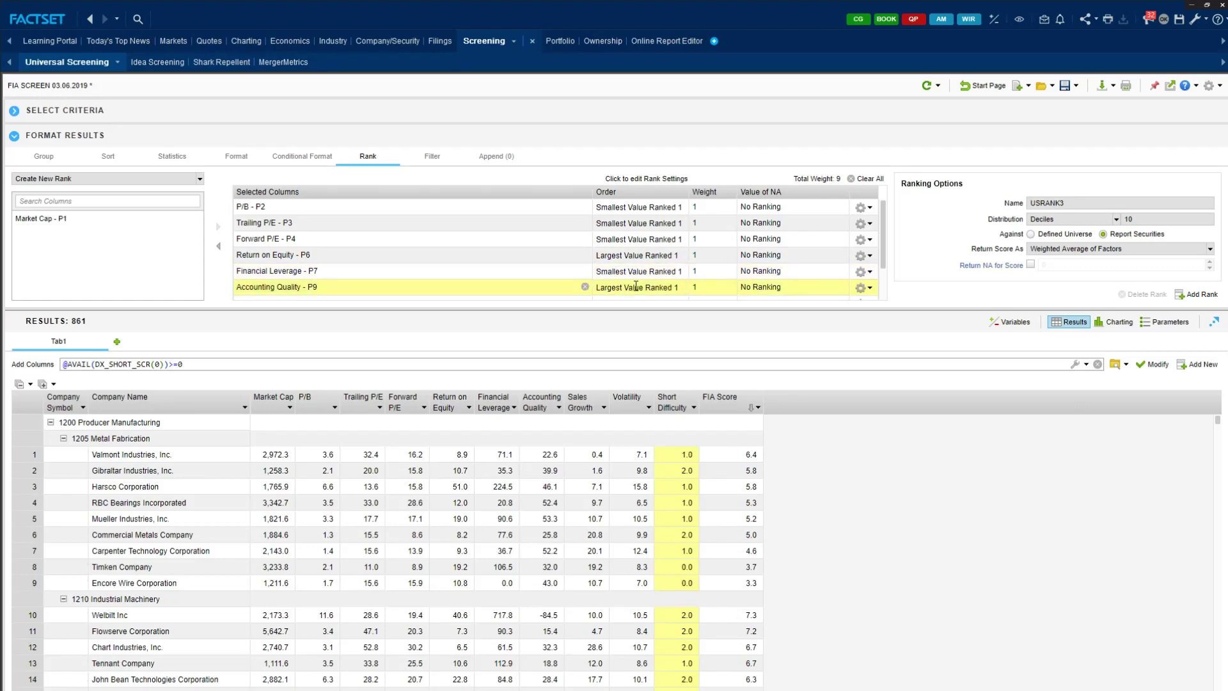
scroll(623, 275, "down", 1)
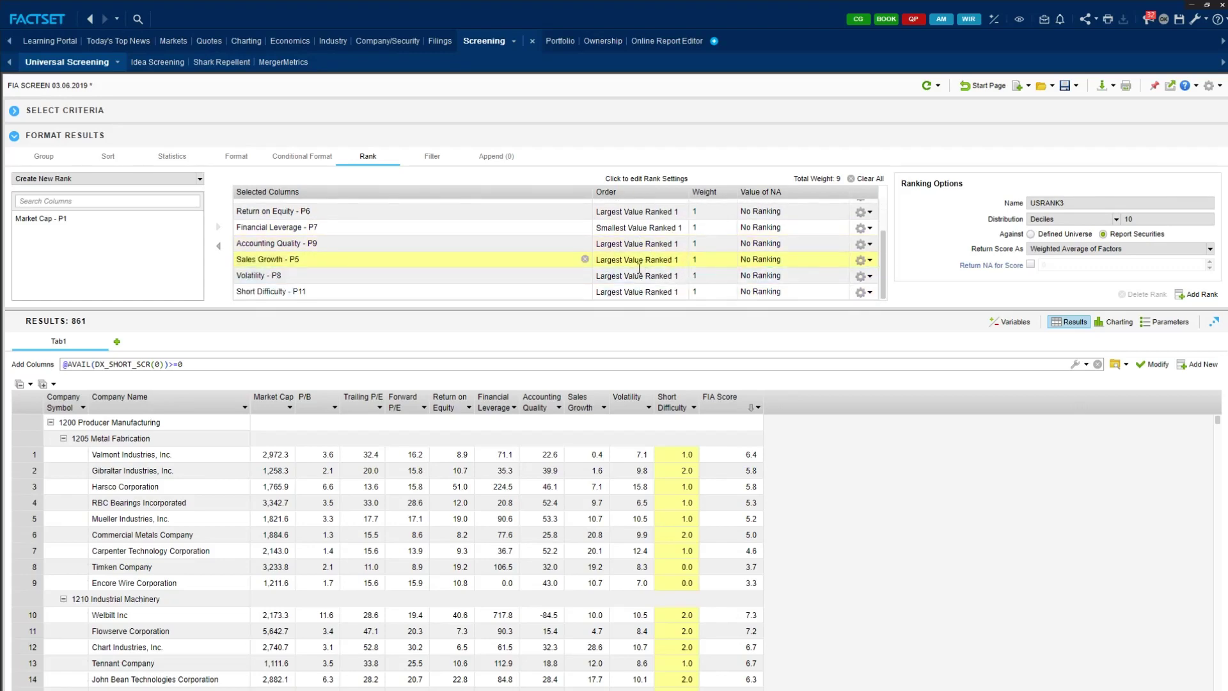
left_click(686, 275)
left_click(669, 276)
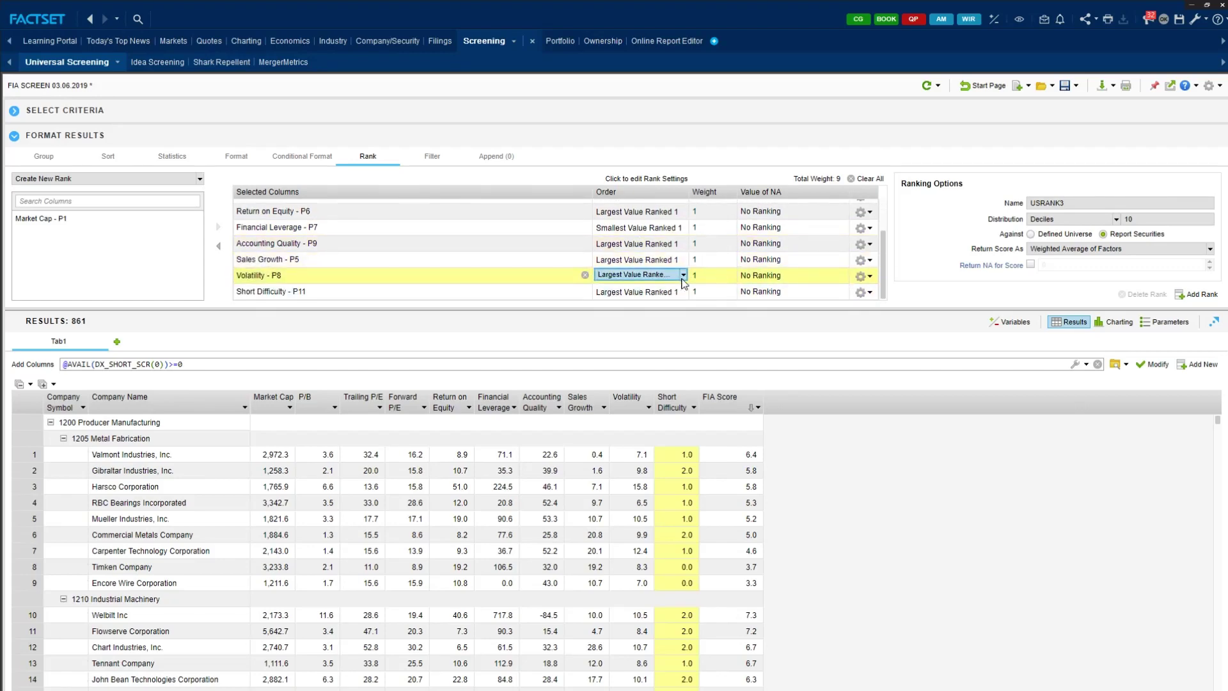
left_click(683, 274)
left_click(665, 296)
left_click(664, 296)
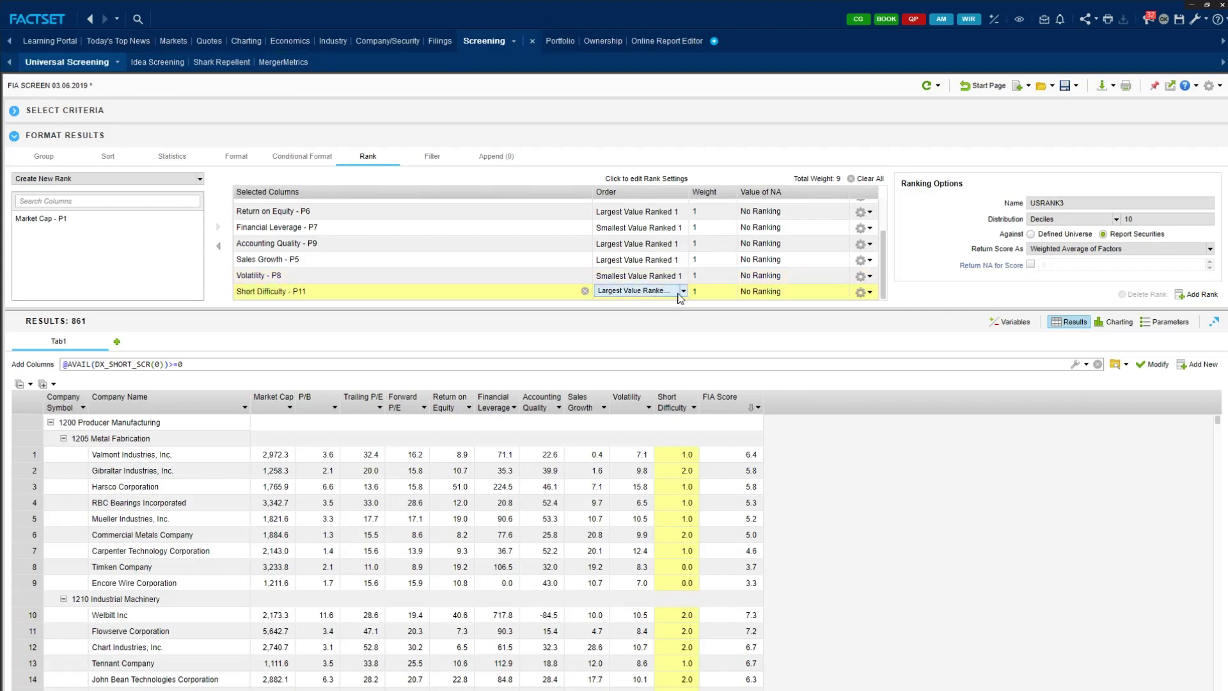
left_click(683, 291)
left_click(647, 317)
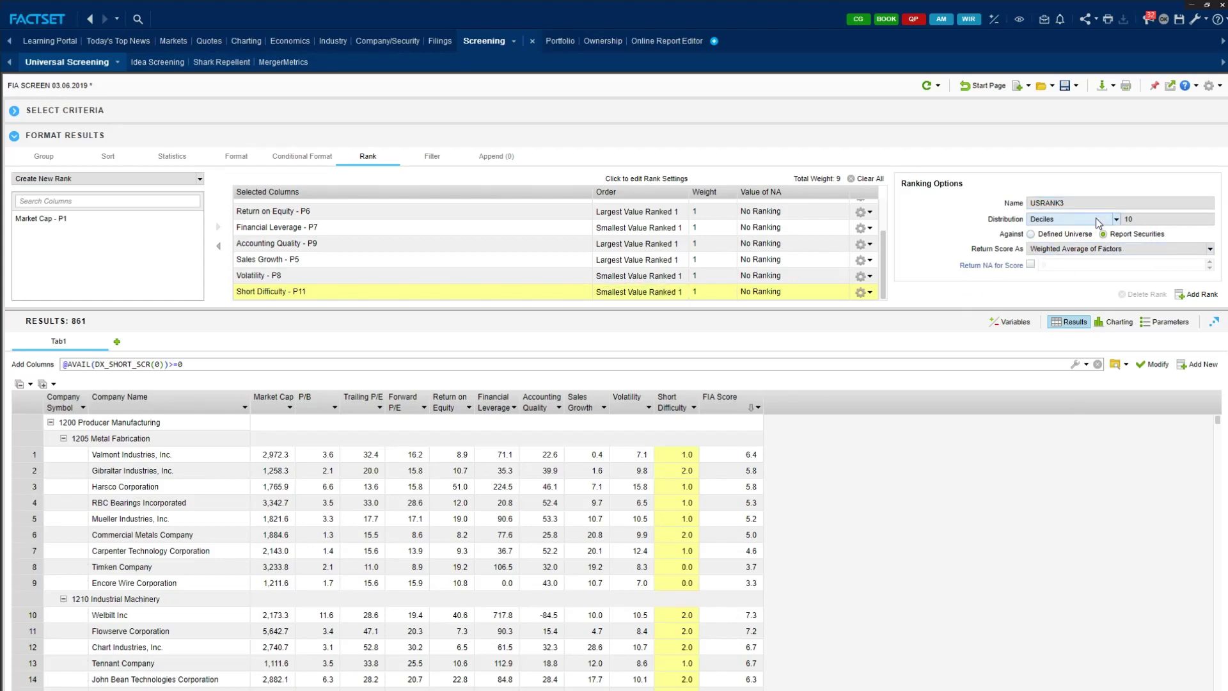
Step: Keep USRANK3's Deciles distribution with 10 buckets and Weighted Average of Factors scoring
left_click(1075, 221)
left_click(1169, 216)
left_click(1164, 249)
left_click(1161, 264)
left_click_drag(889, 269, 884, 227)
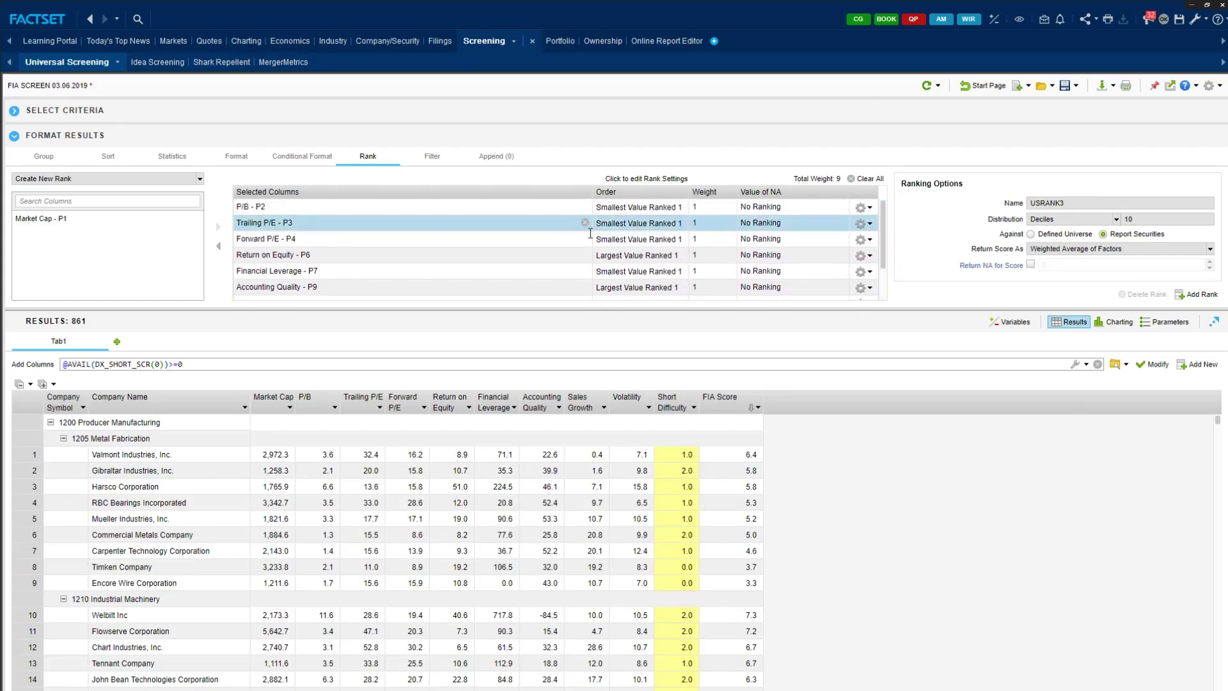
left_click_drag(885, 231, 892, 262)
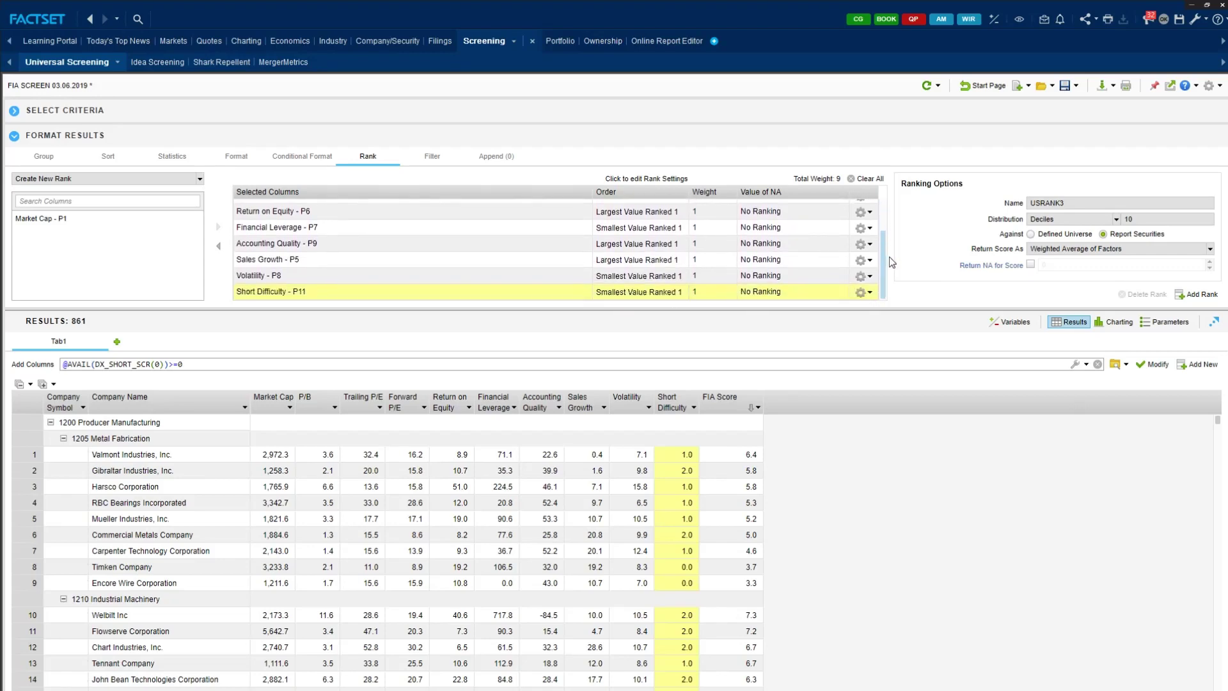
Step: Add USRANK3 to the screen and view the new USRANK3_1–USRANK3_9 and USRANK3 columns
left_click(1204, 298)
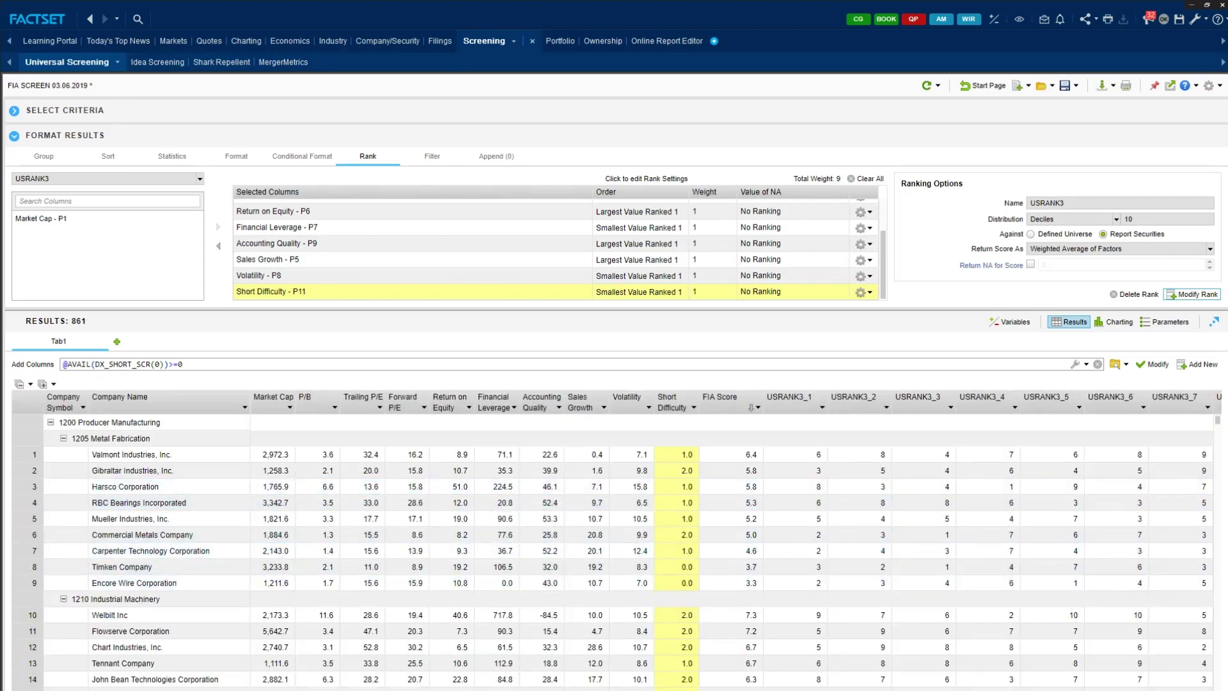
scroll(735, 541, "right", 3)
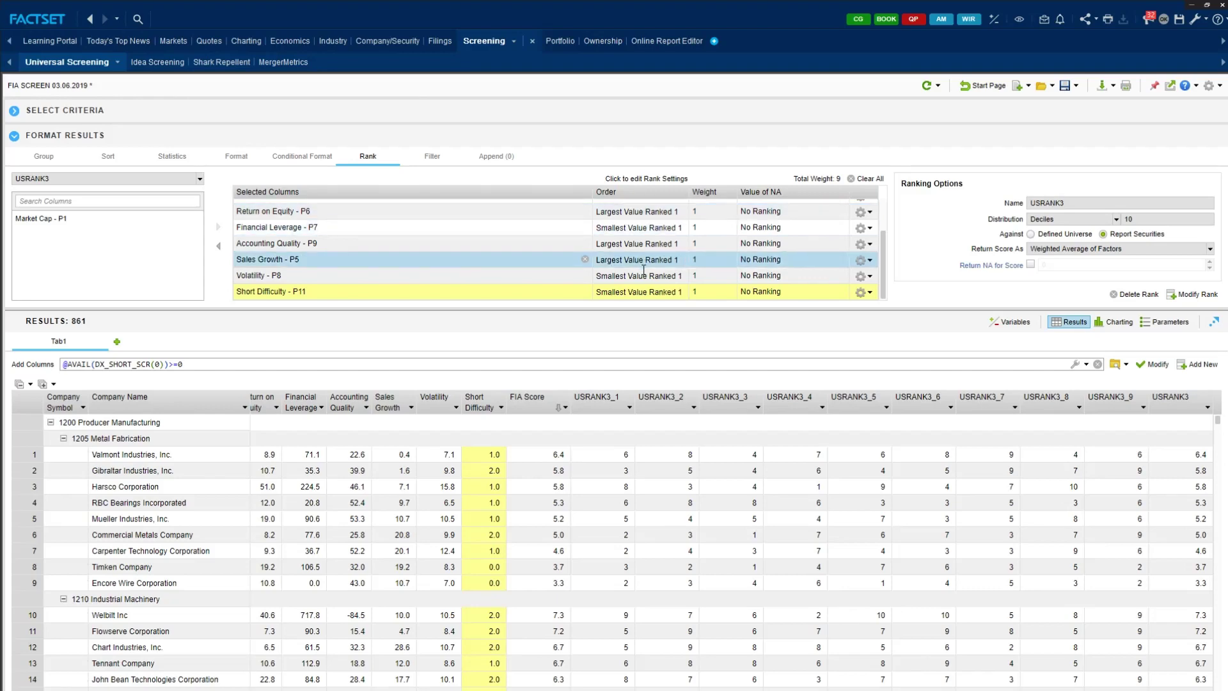
Step: Select columns USRANK3_1 through USRANK3_9 and hide them
left_click(598, 401)
left_click(1116, 405, "shift")
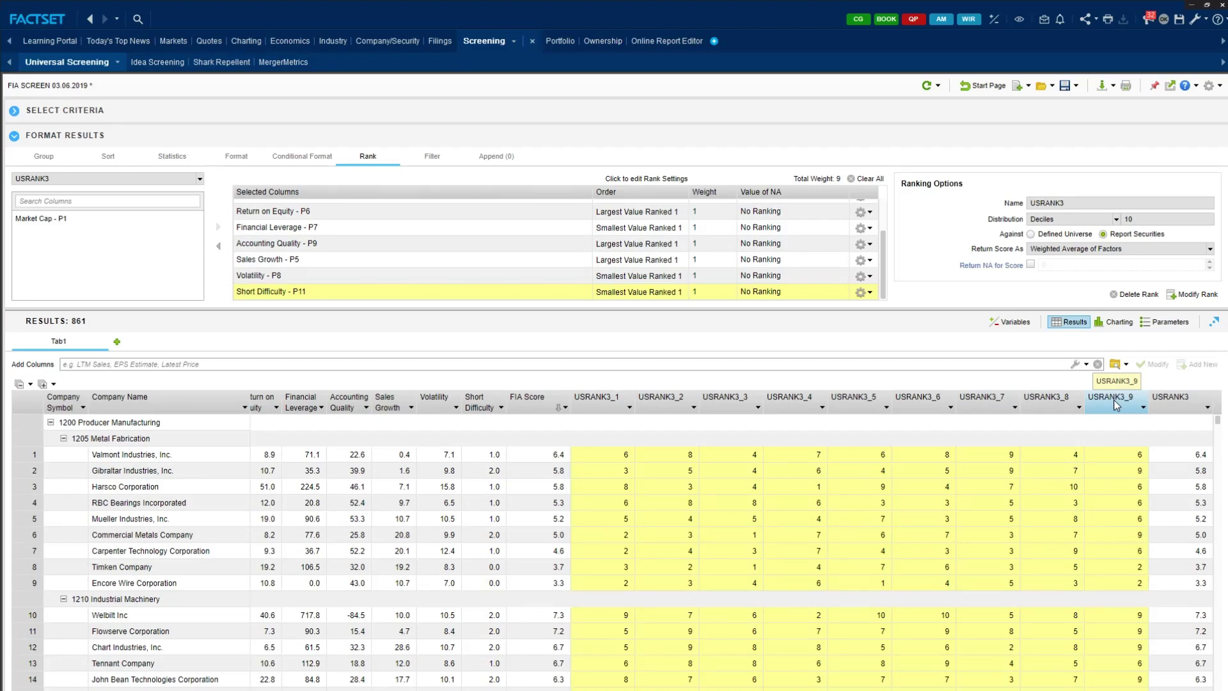
right_click(1116, 405)
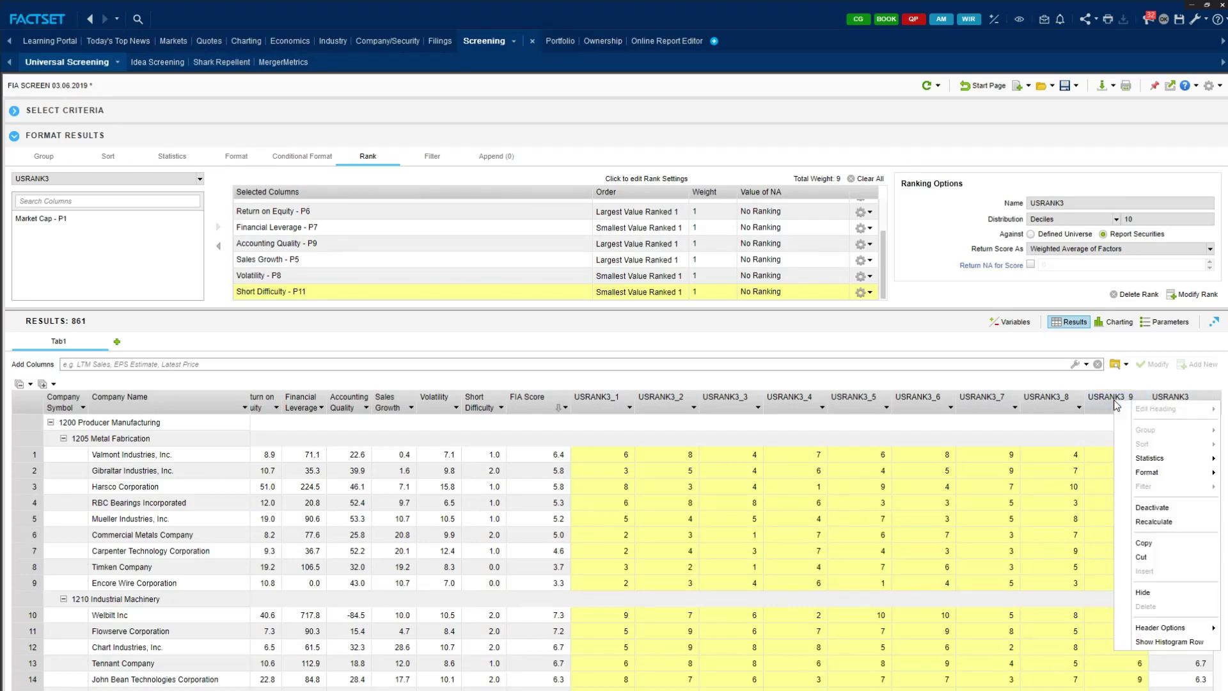
left_click(1116, 402)
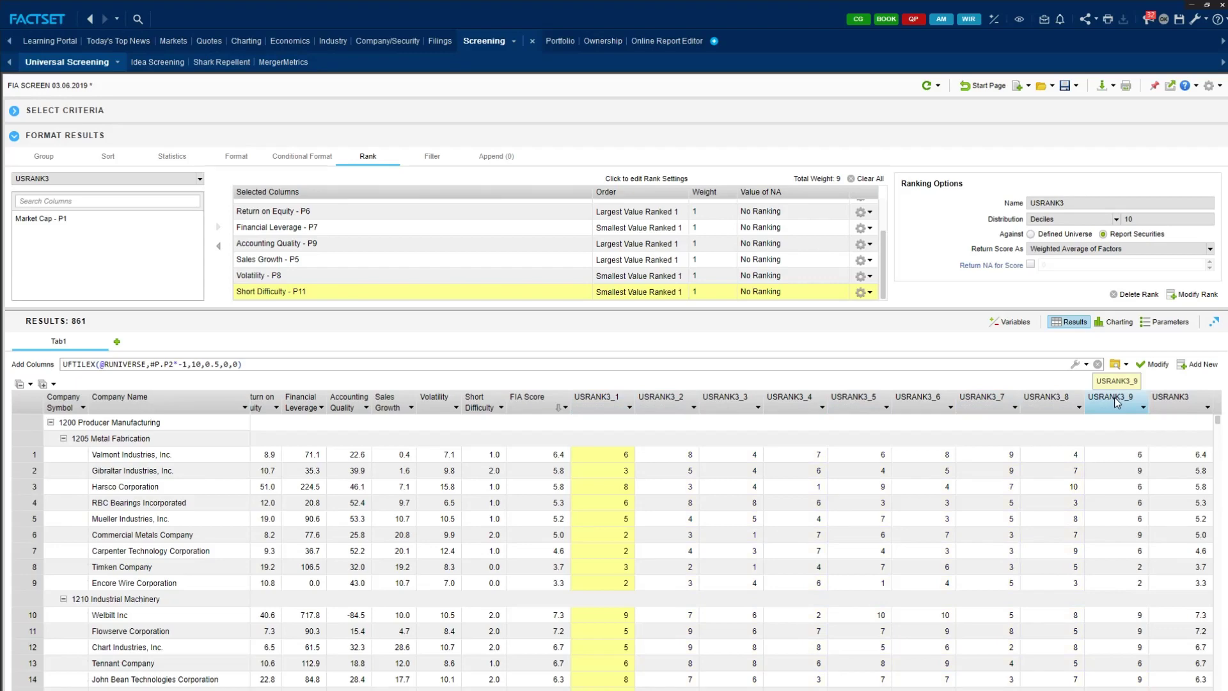
left_click(1116, 401, "shift")
right_click(1116, 401)
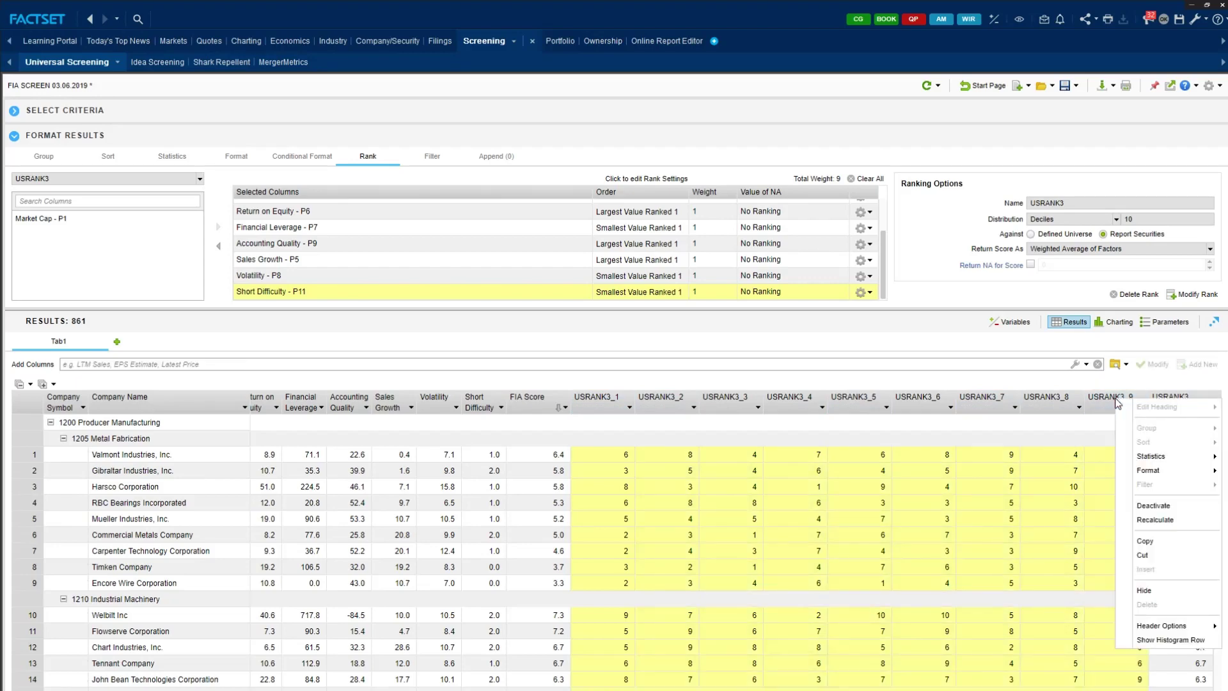
left_click(1178, 590)
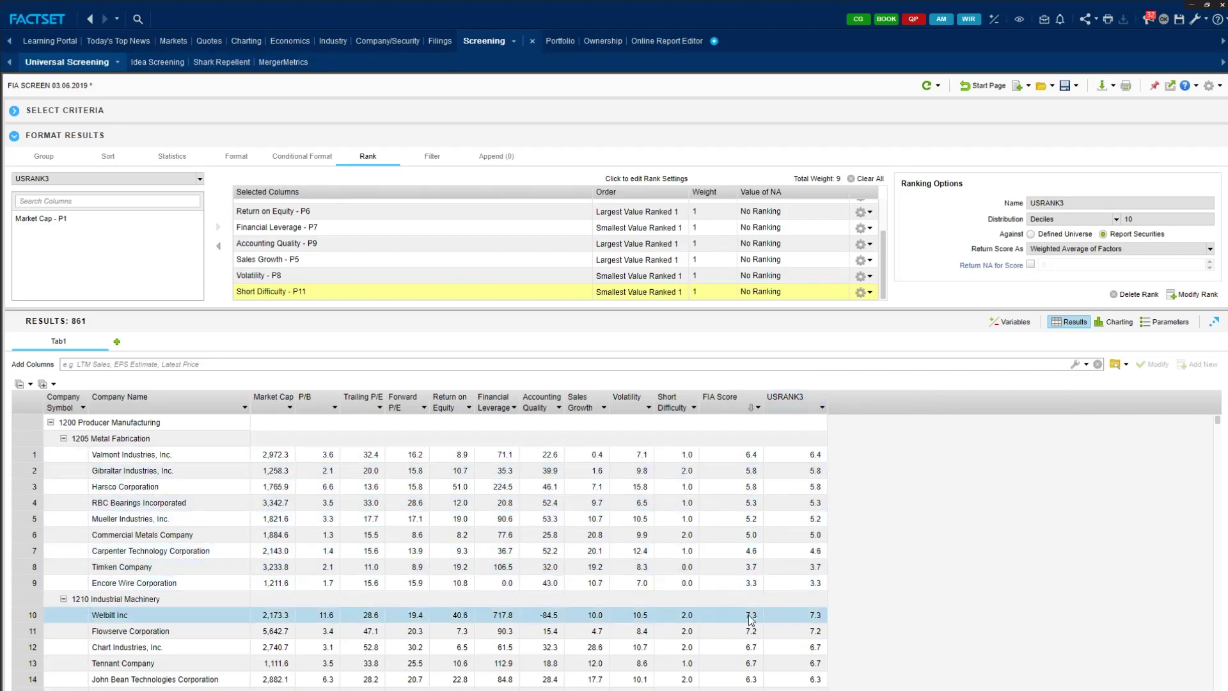
scroll(793, 605, "down", 3)
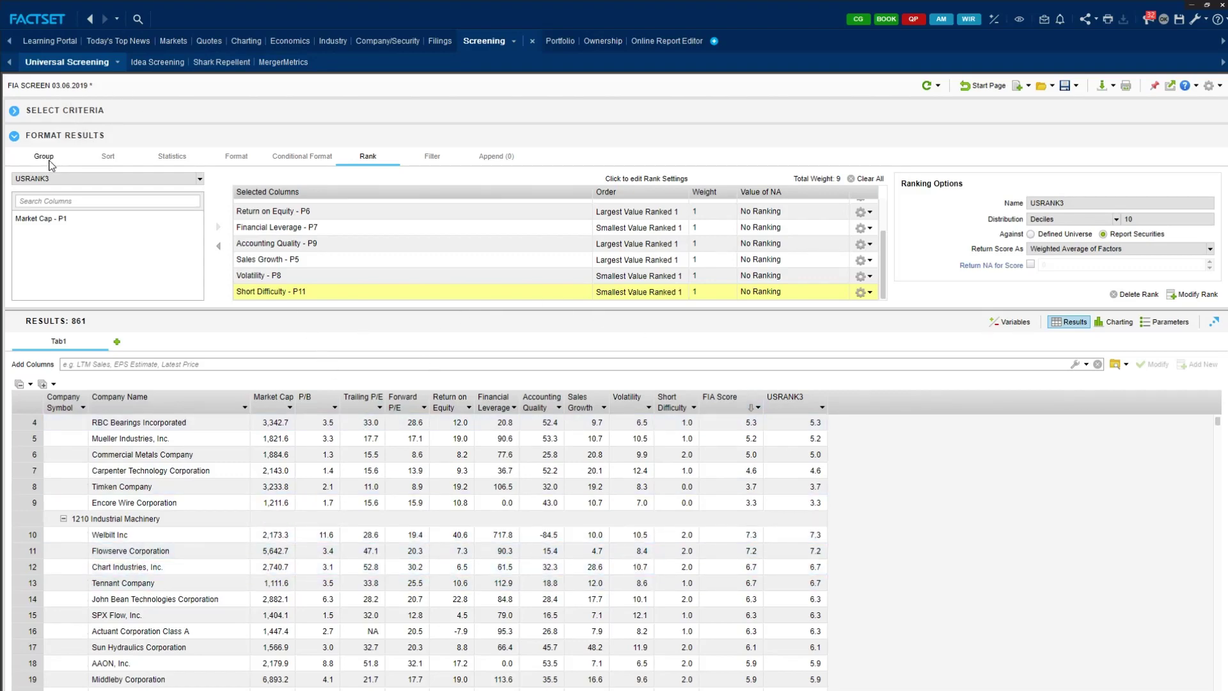
Step: Show the Group settings with the 861 results grouped by FactSet/Sector, then FactSet/Industry
left_click(44, 157)
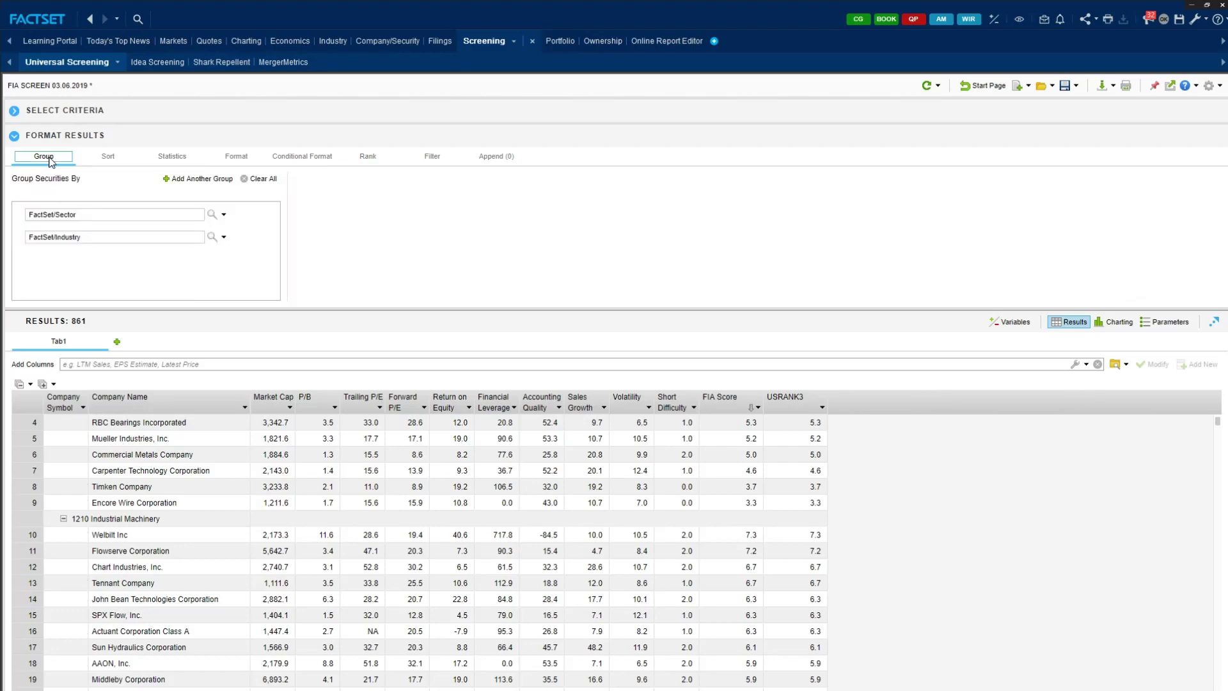
left_click(89, 220)
left_click(92, 236)
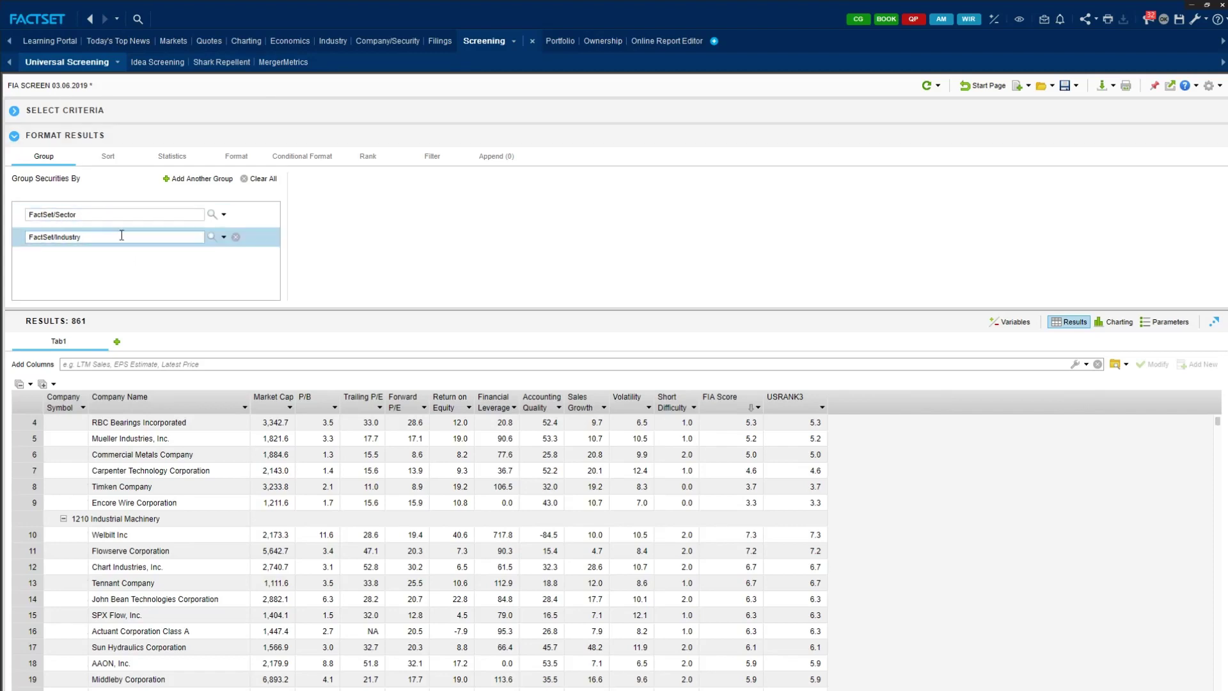
scroll(275, 473, "up", 3)
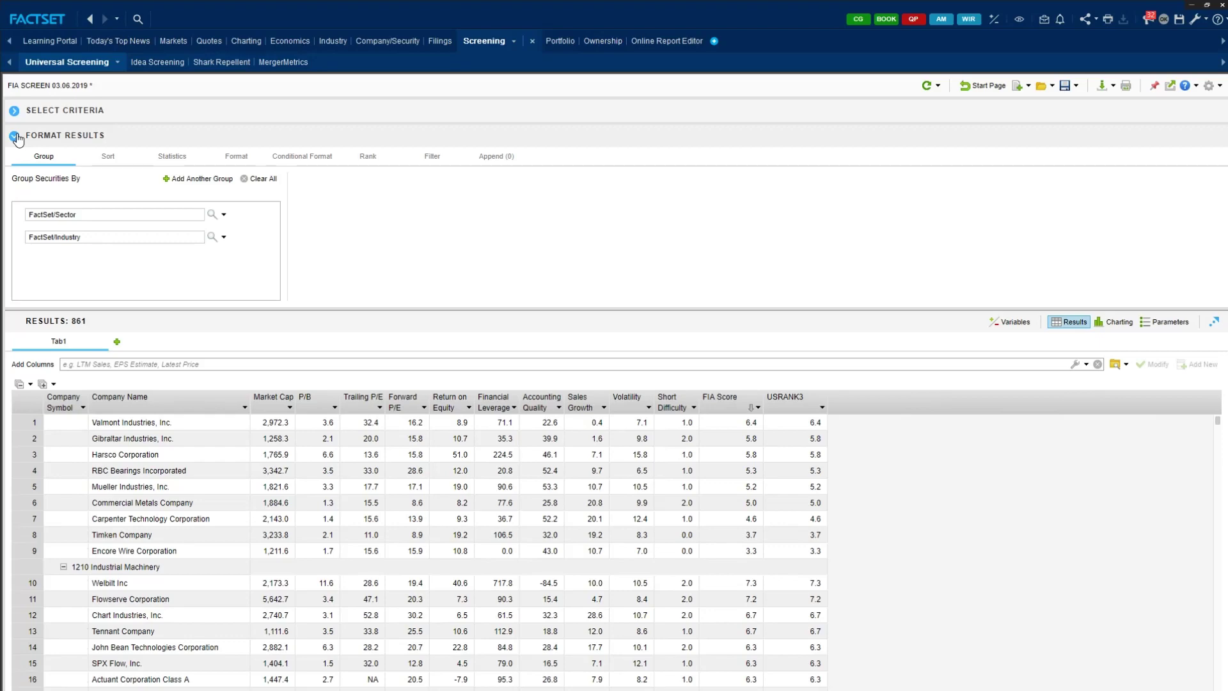
Step: Collapse Format Results and the grid to nine sector headings, briefly inspecting 1400 Consumer Durables/1405 Motor Vehicles
left_click(14, 136)
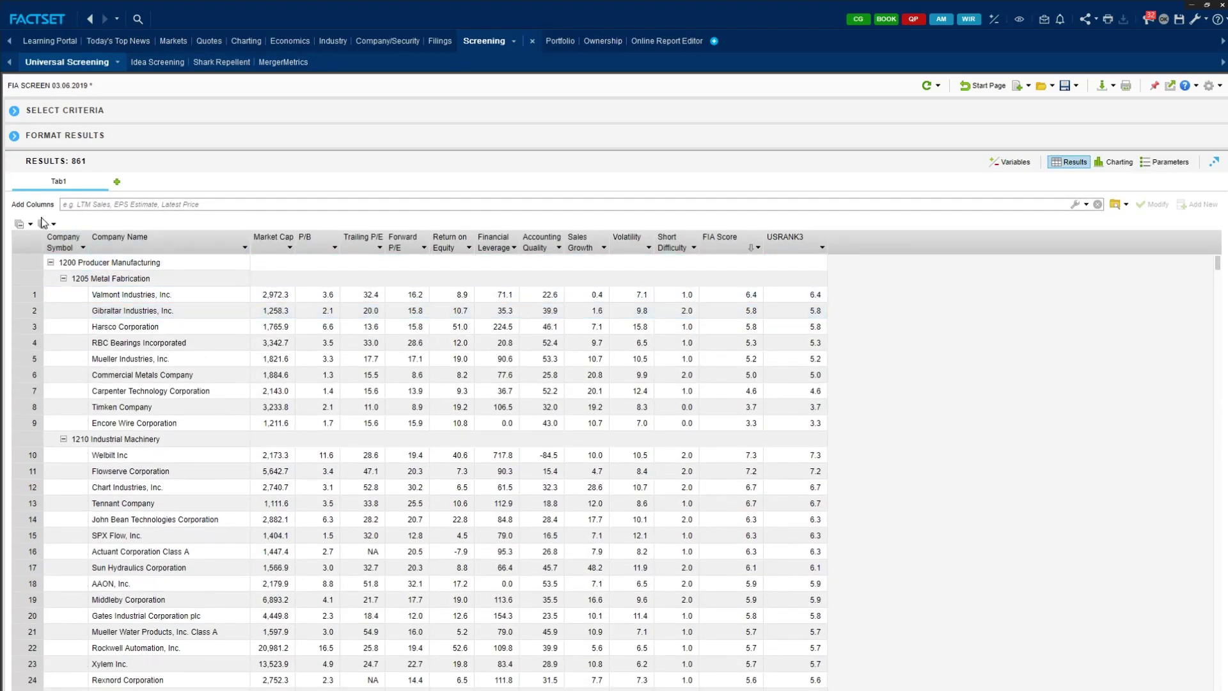
left_click(19, 223)
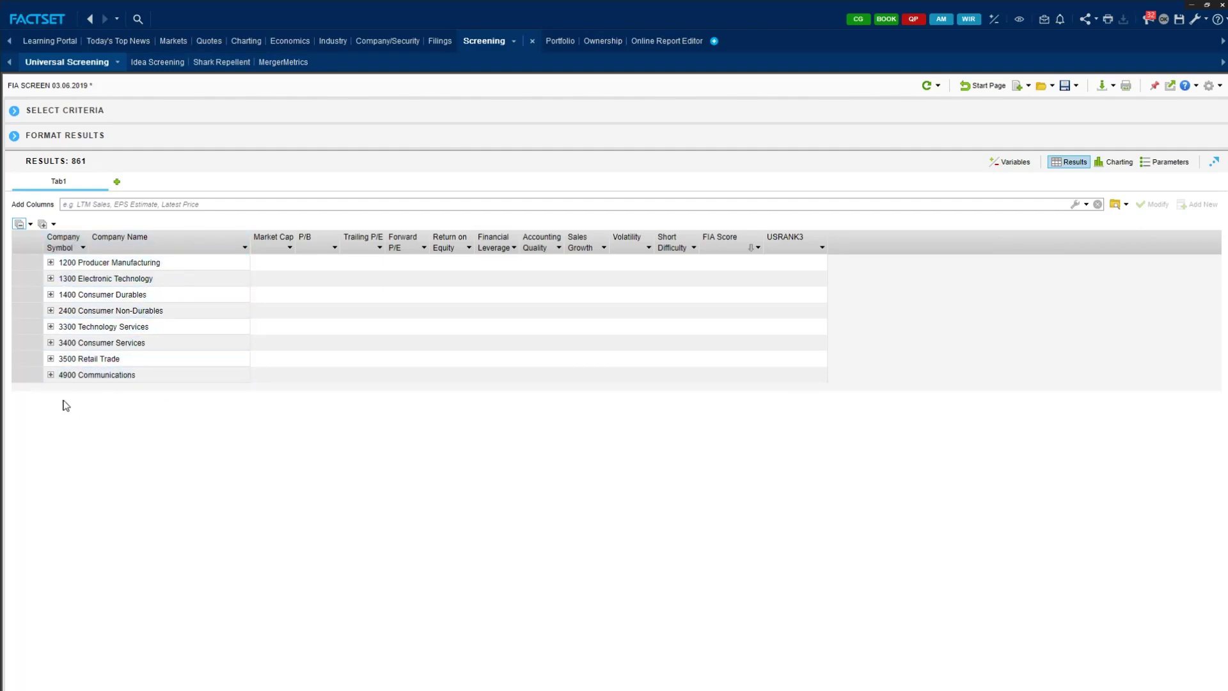
left_click(51, 295)
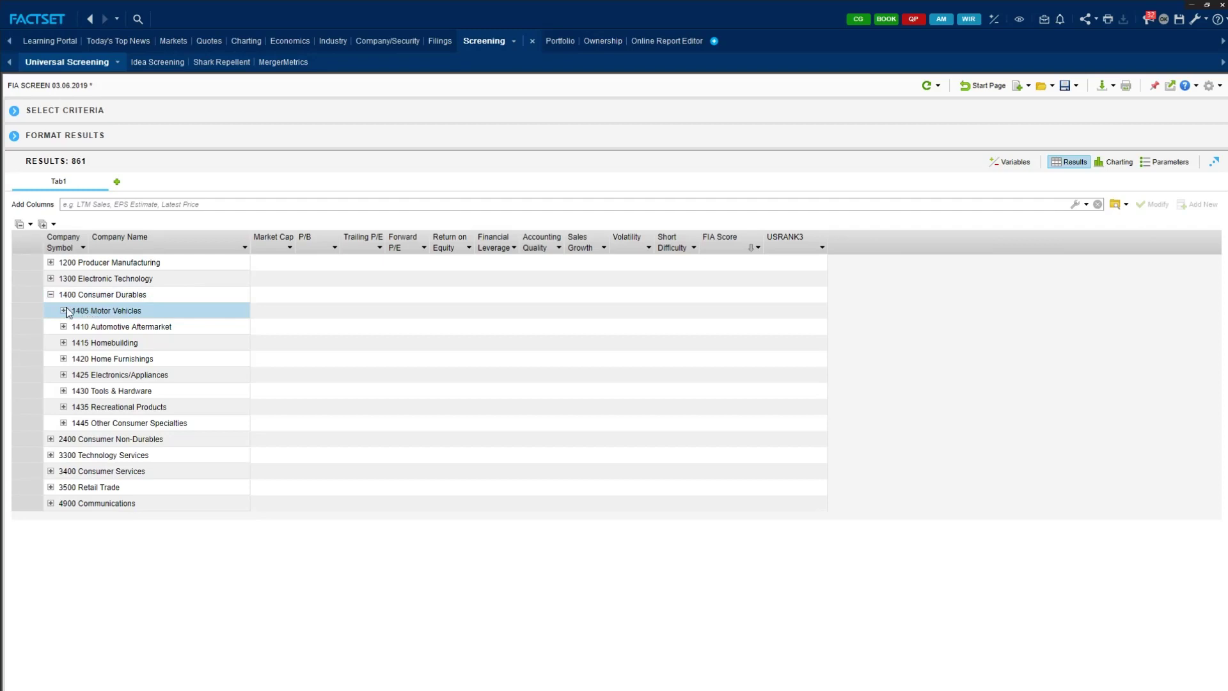
left_click(63, 311)
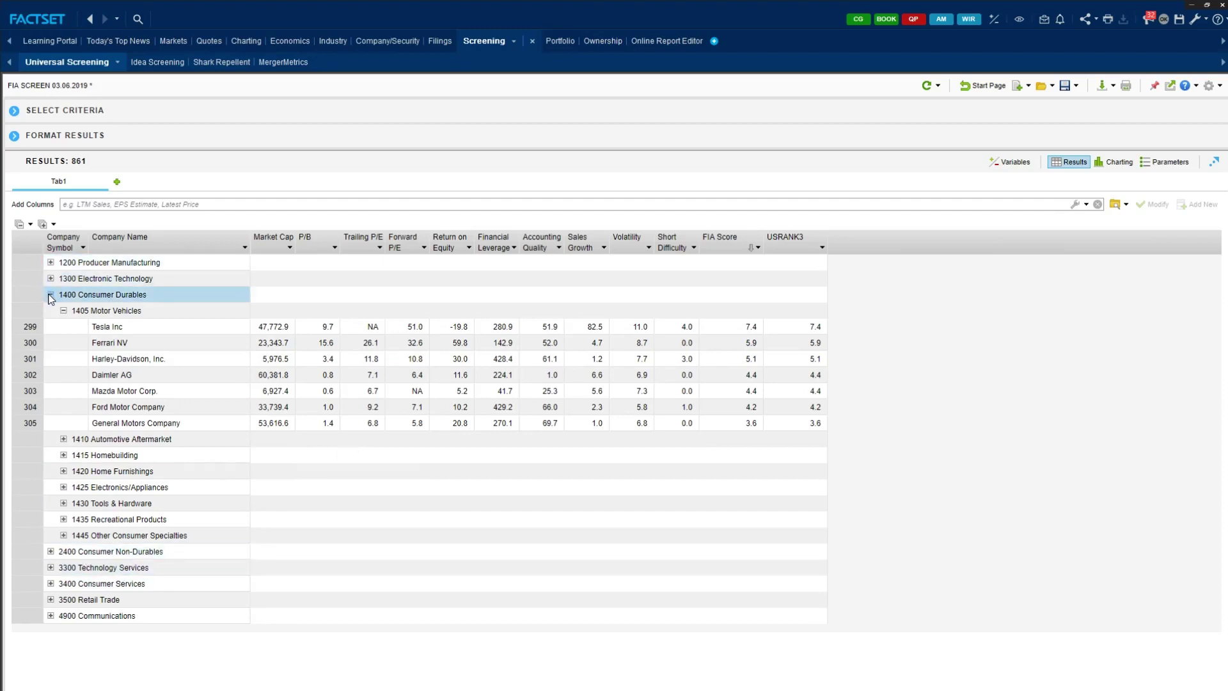
left_click(51, 295)
Step: Expand the 3300 Technology Services sector and its 3308 Information Technology Services industry
left_click(55, 328)
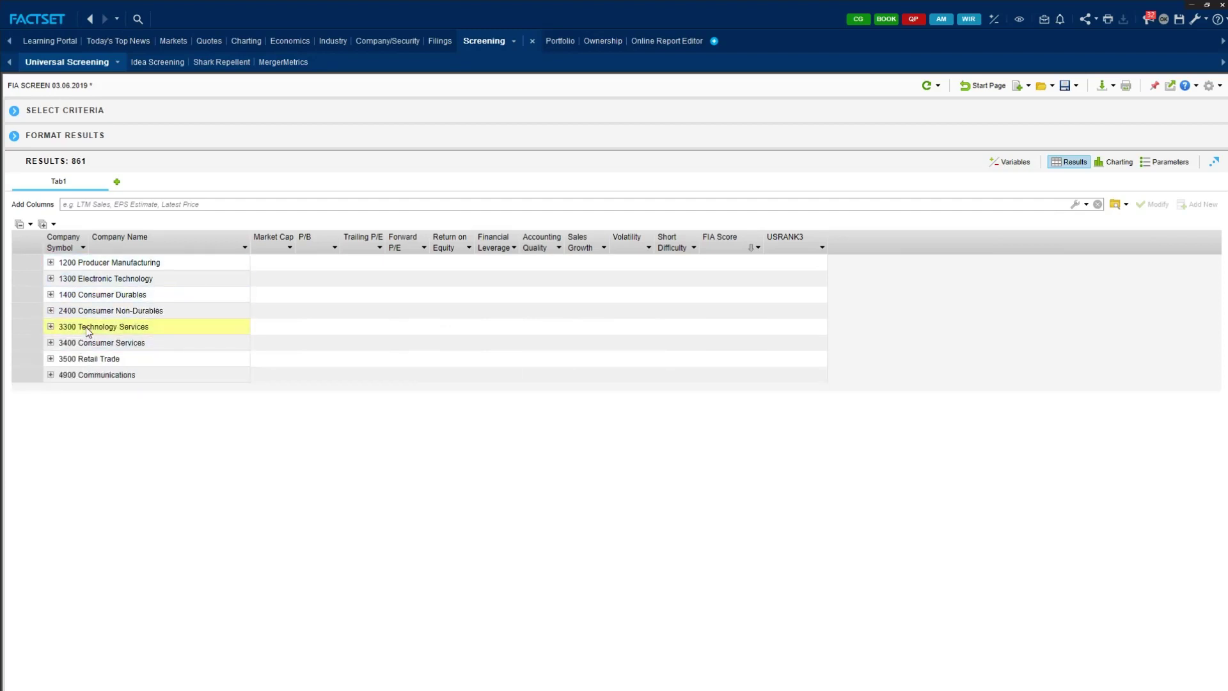
left_click(50, 327)
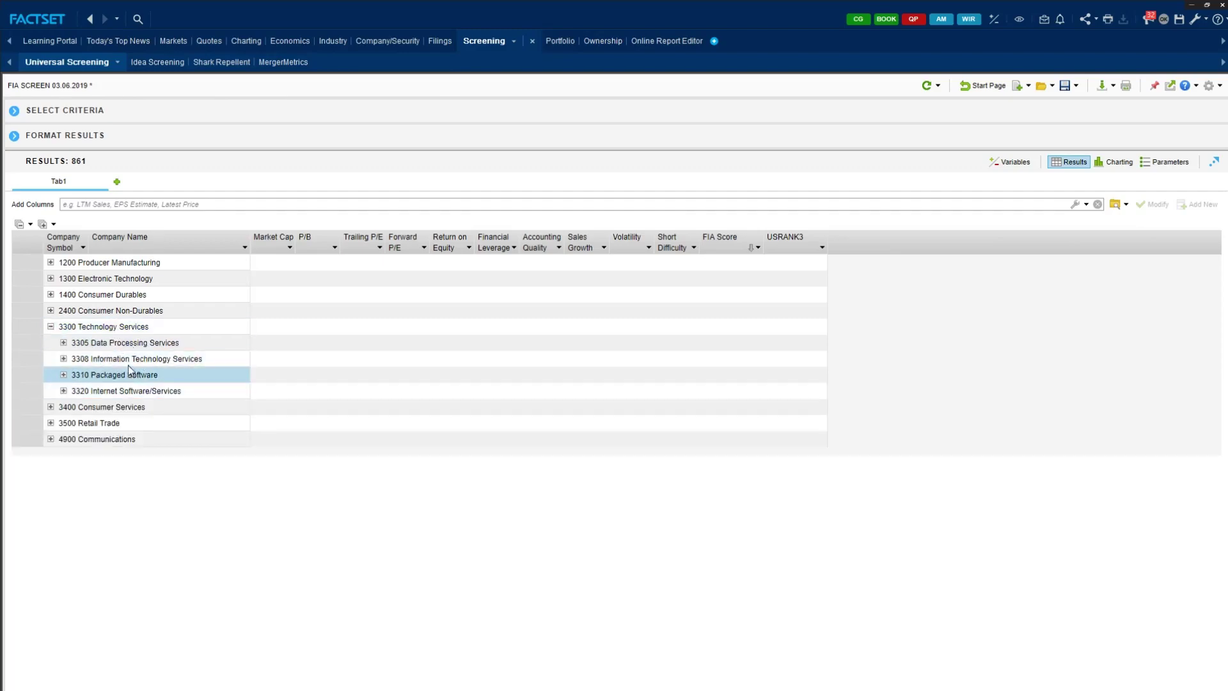
left_click(61, 362)
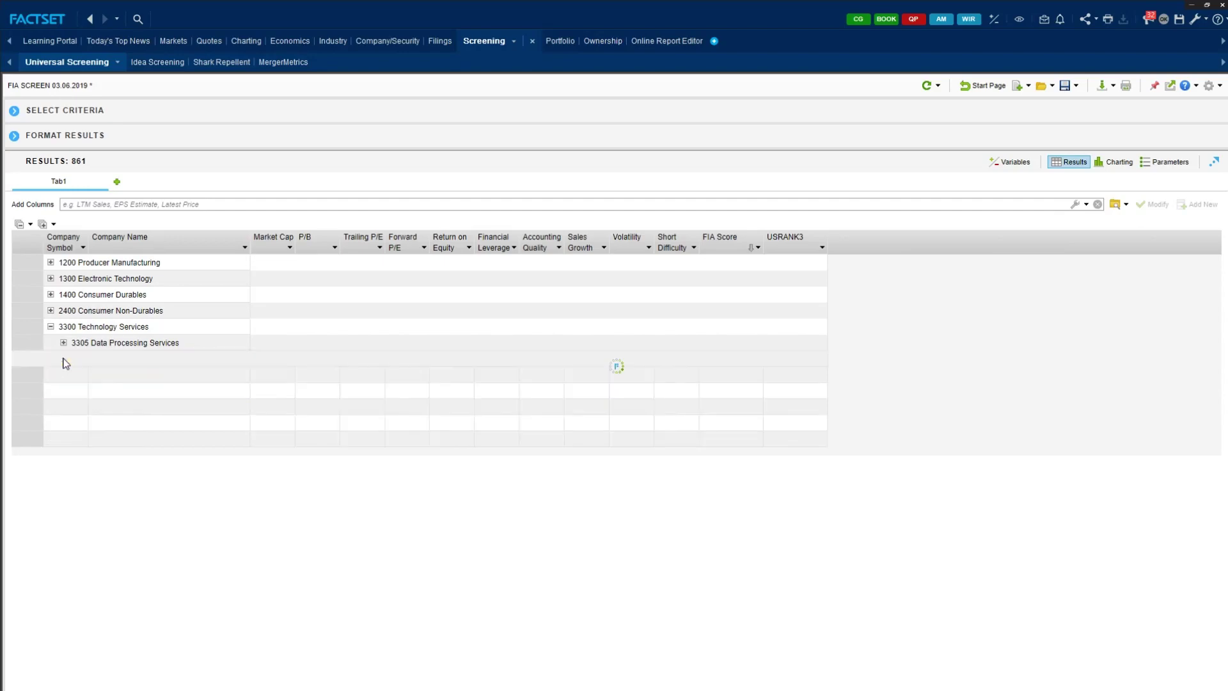
scroll(170, 370, "down", 3)
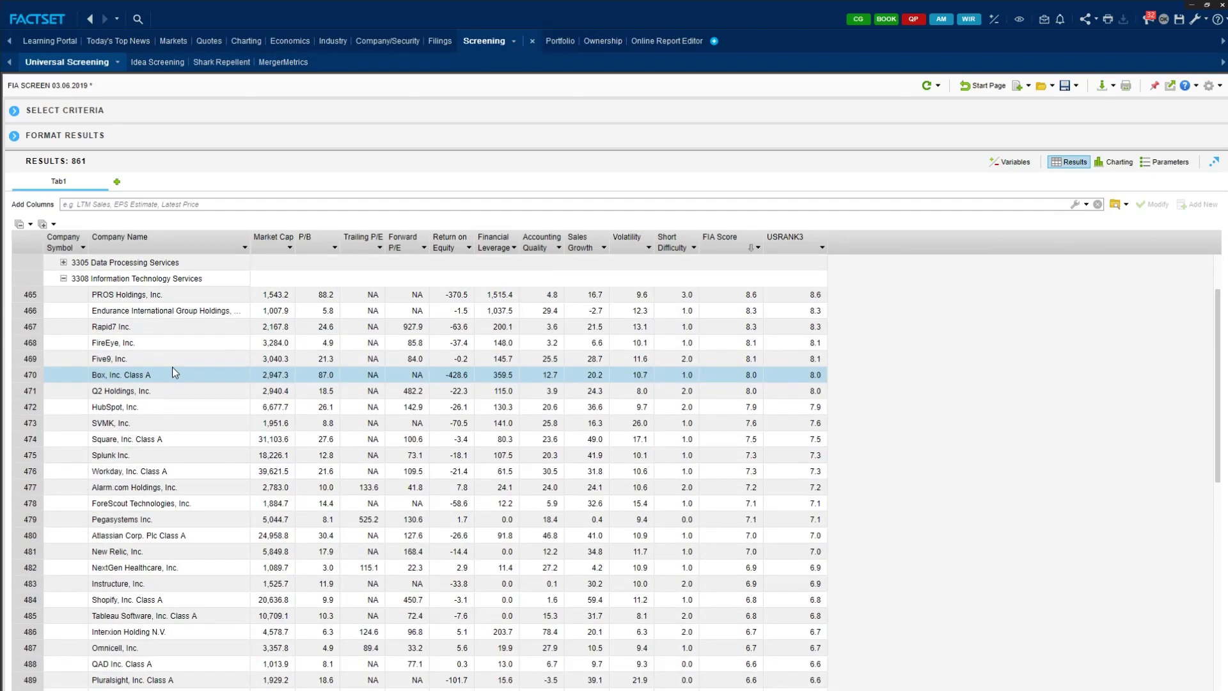
scroll(155, 381, "up", 3)
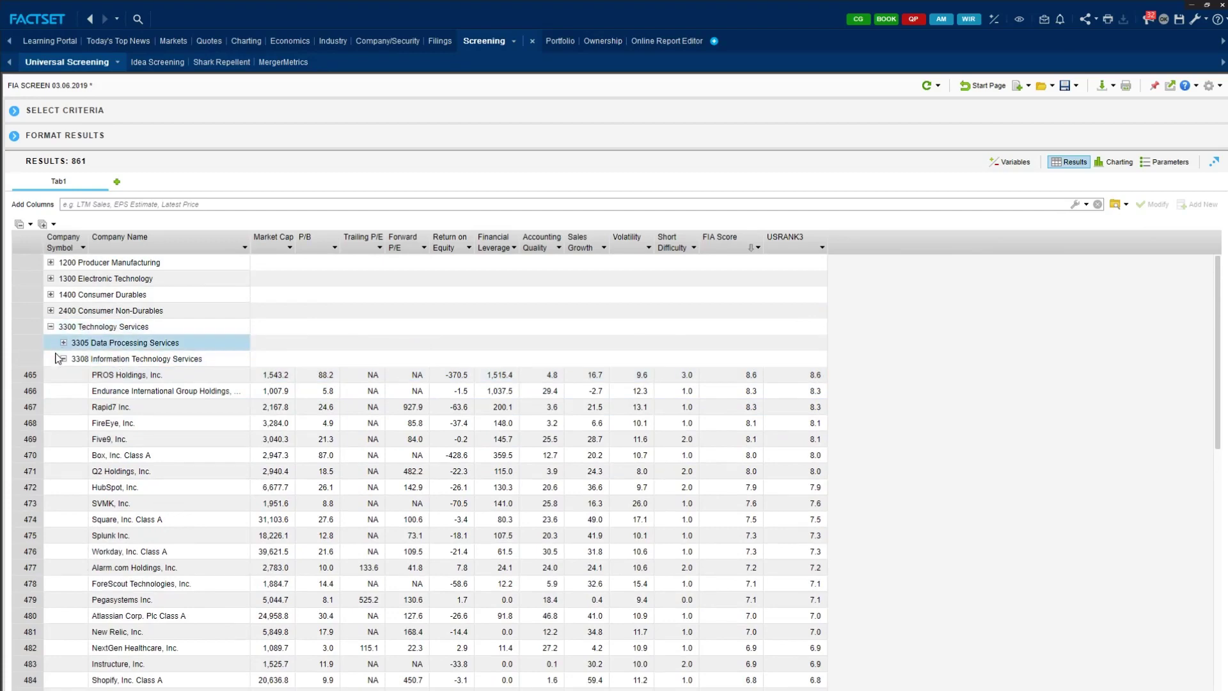
Step: Collapse 3308 and expand 3320 Internet Software/Services, reviewing its companies sorted by FIA Score
left_click(63, 358)
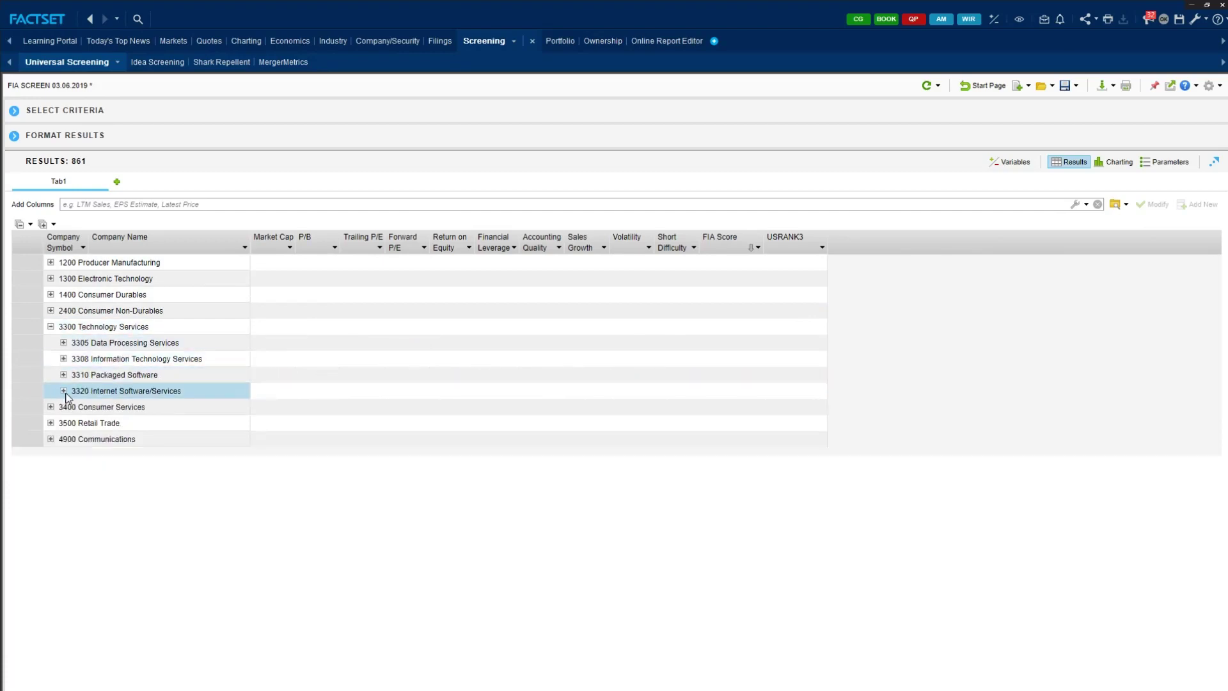
left_click(63, 391)
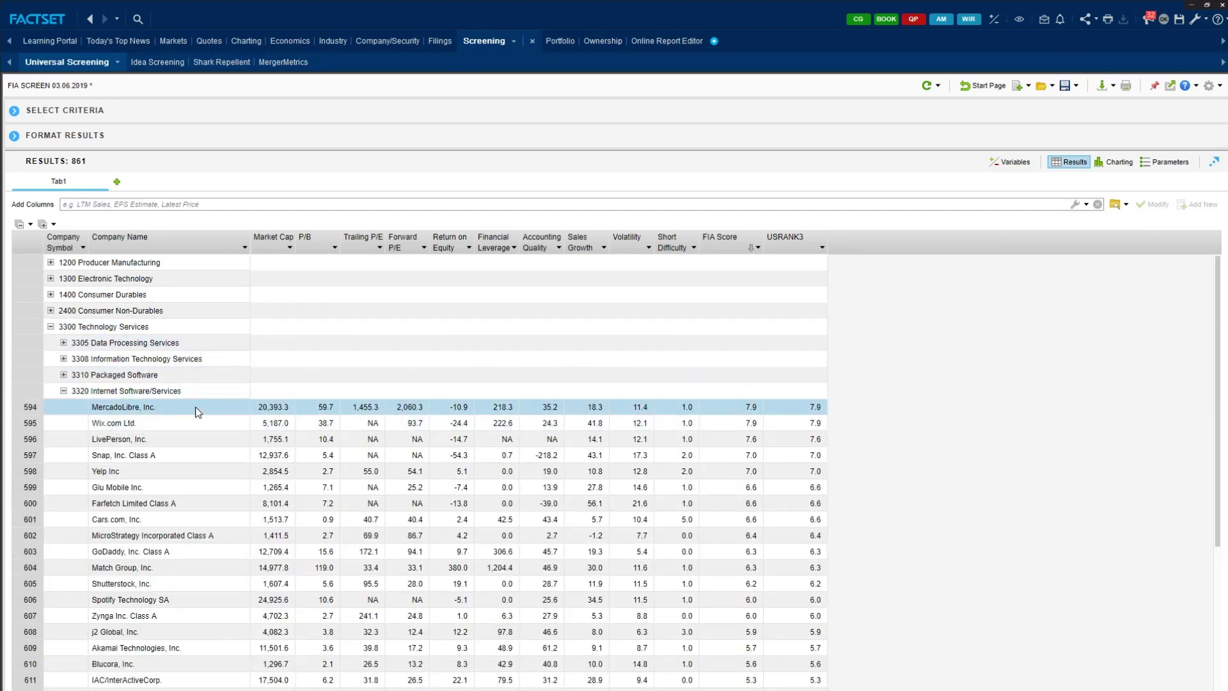
scroll(177, 419, "down", 2)
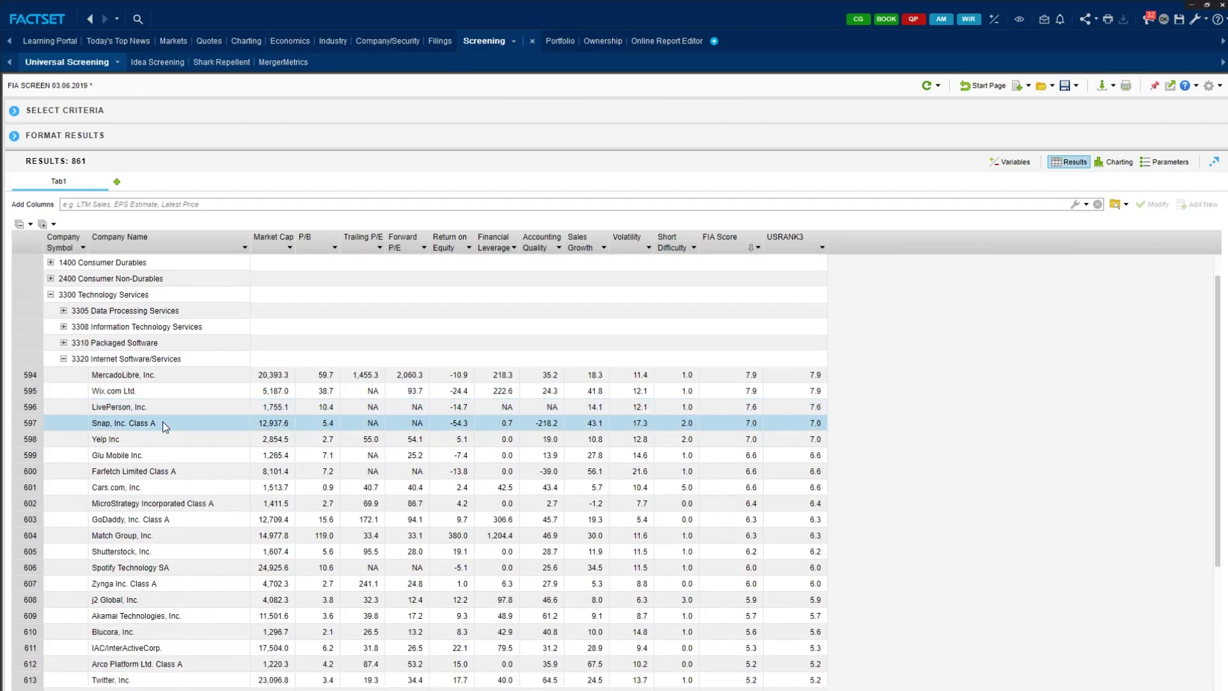
scroll(170, 435, "down", 3)
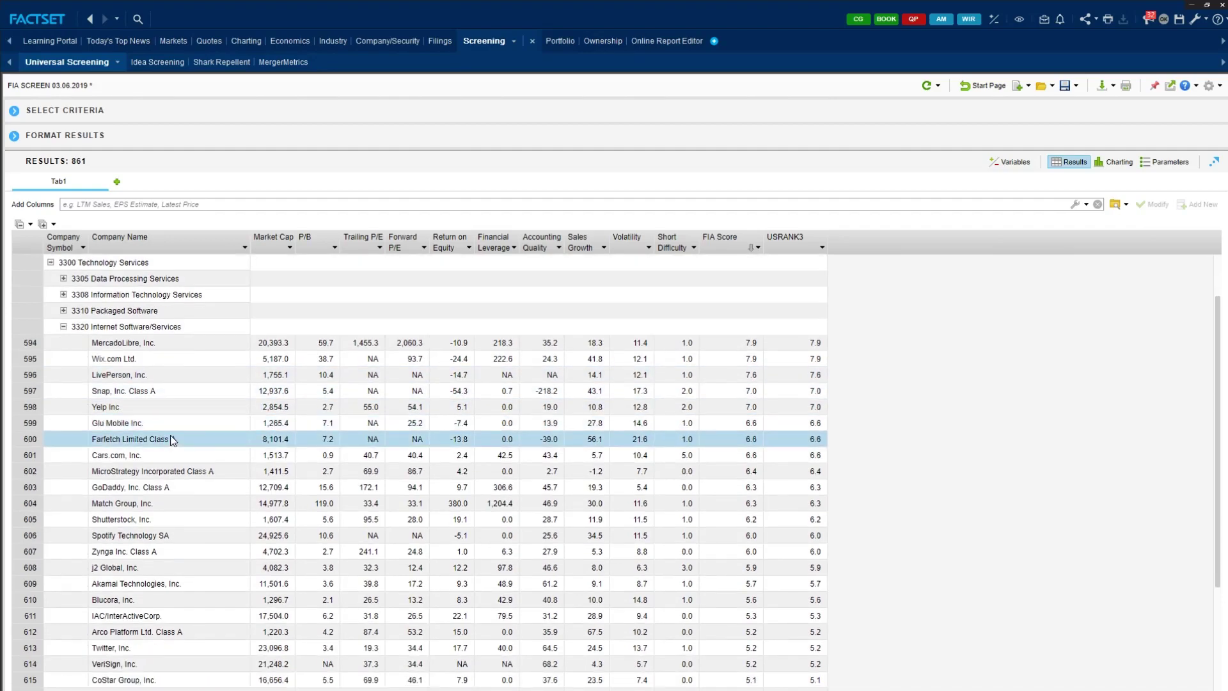
scroll(241, 392, "down", 4)
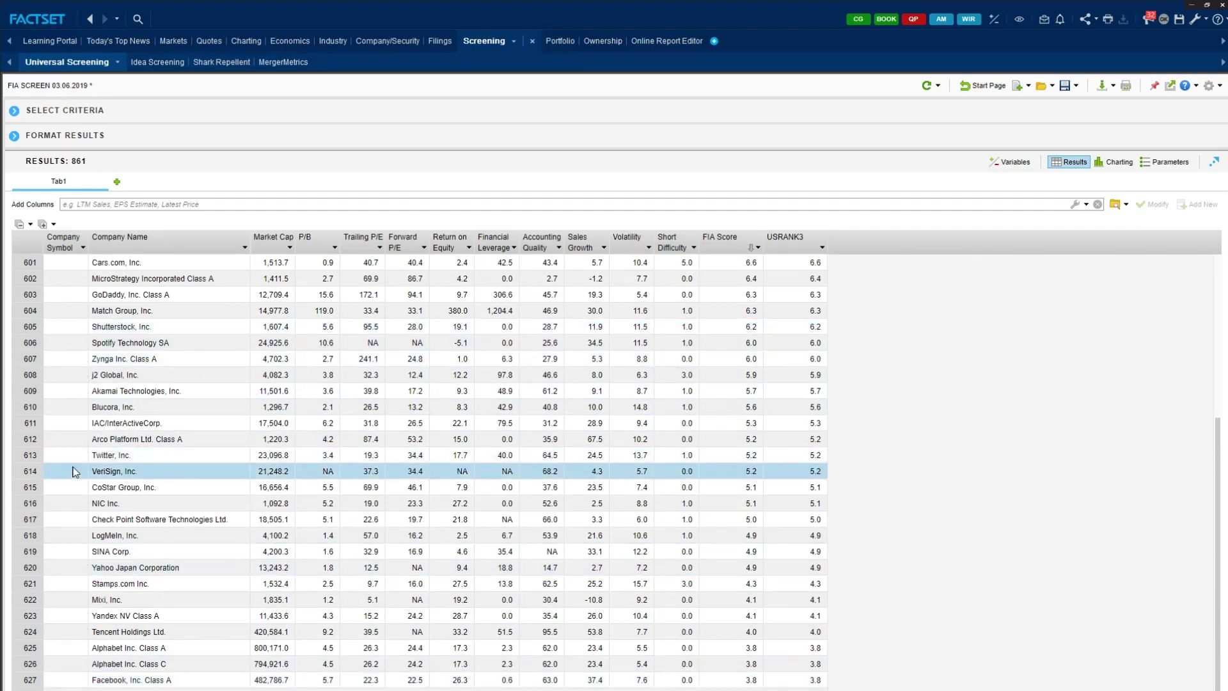
scroll(332, 539, "up", 3)
scroll(332, 538, "up", 1)
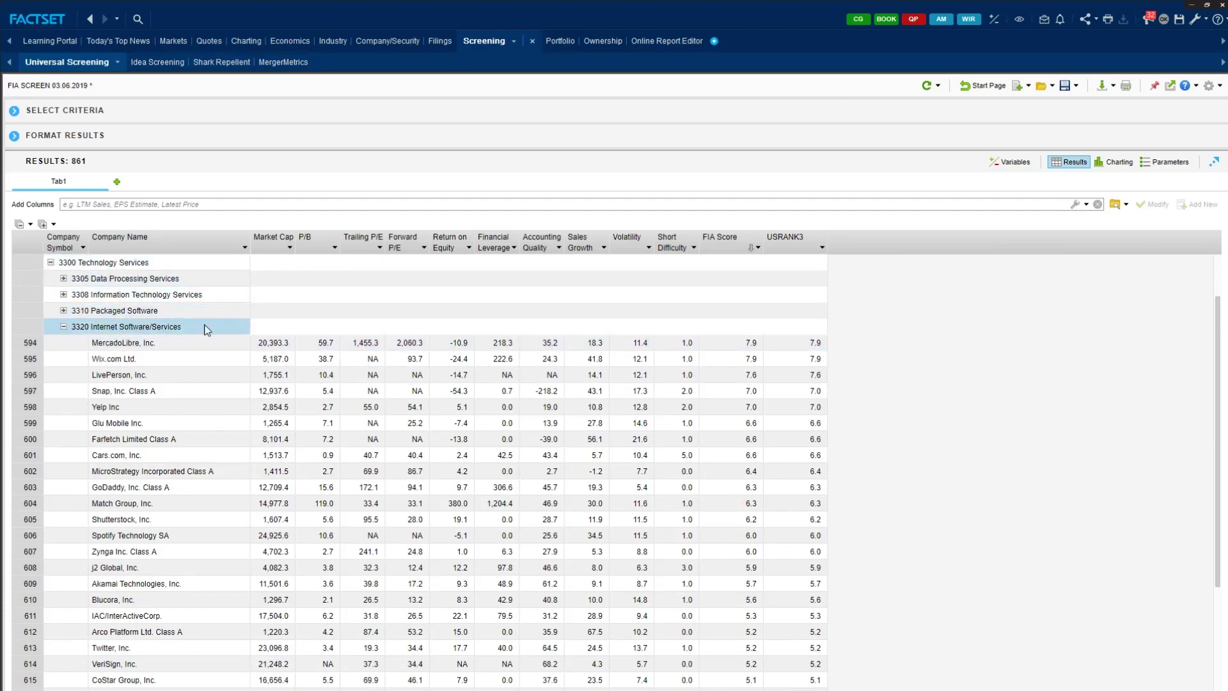
scroll(512, 358, "down", 2)
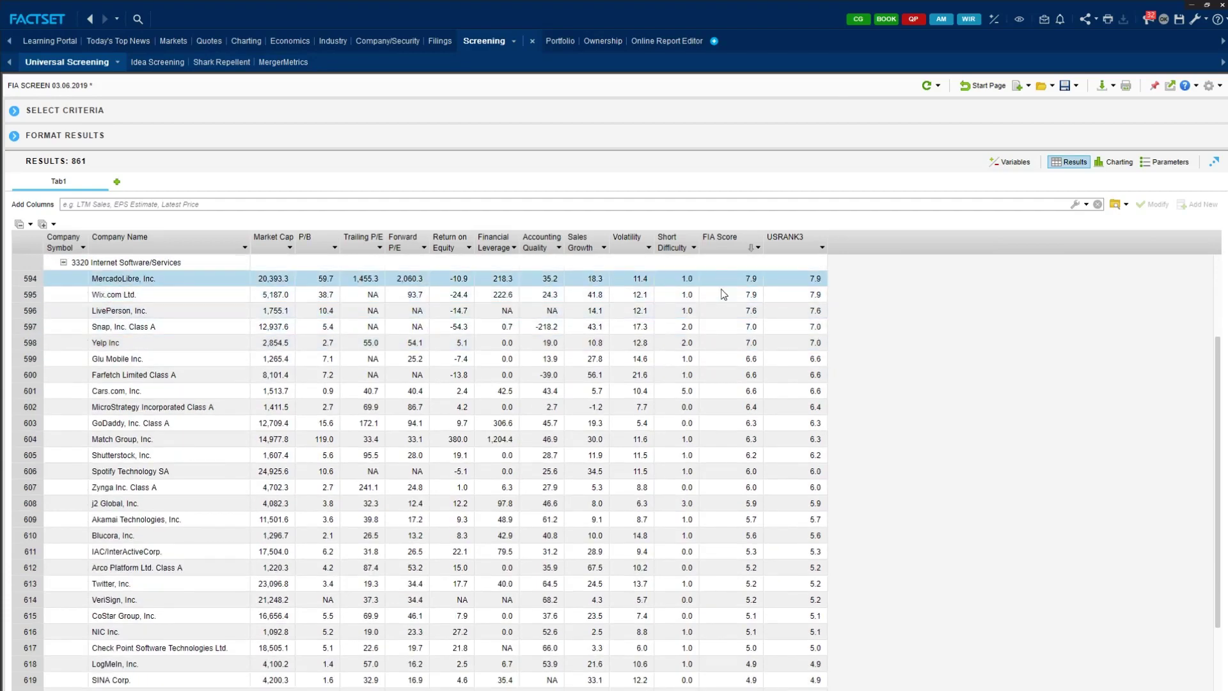
scroll(723, 381, "up", 1)
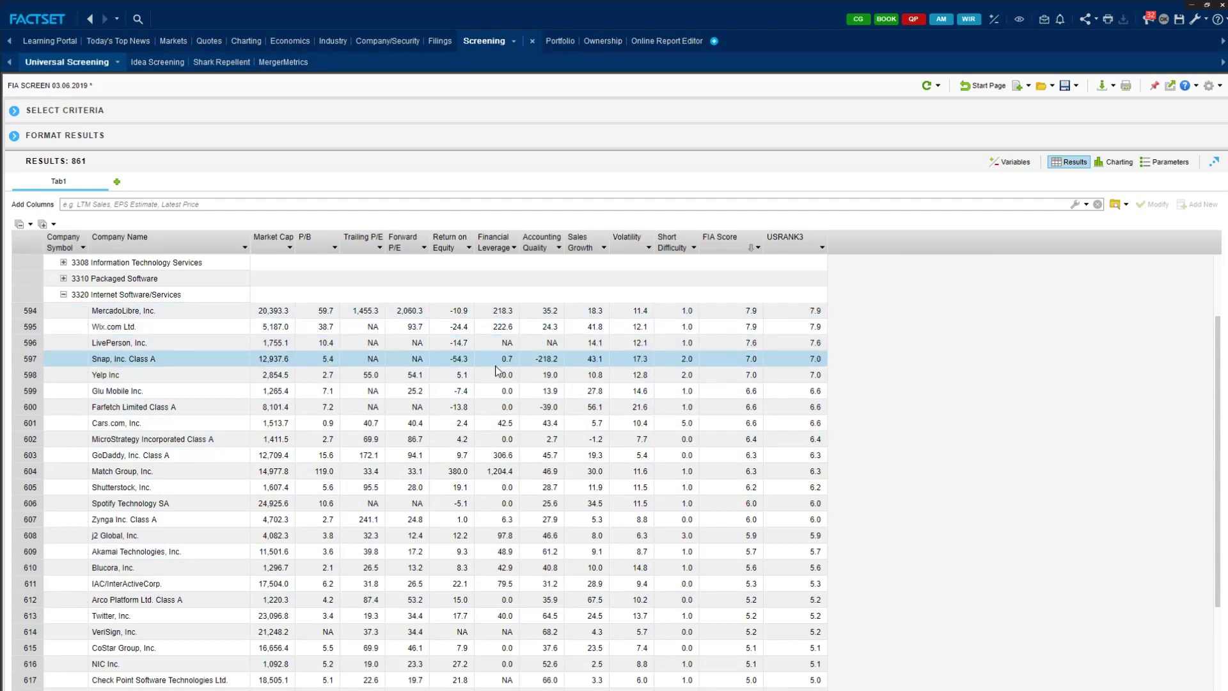
scroll(533, 387, "down", 1)
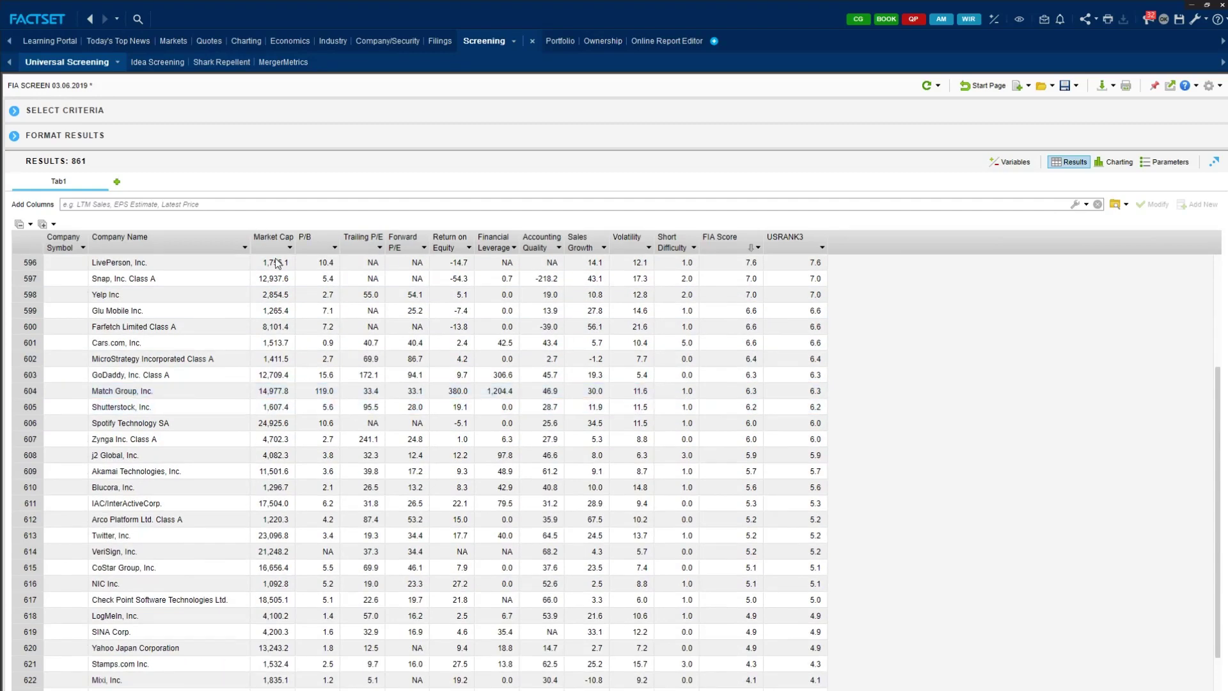
scroll(87, 386, "up", 3)
scroll(87, 386, "up", 1)
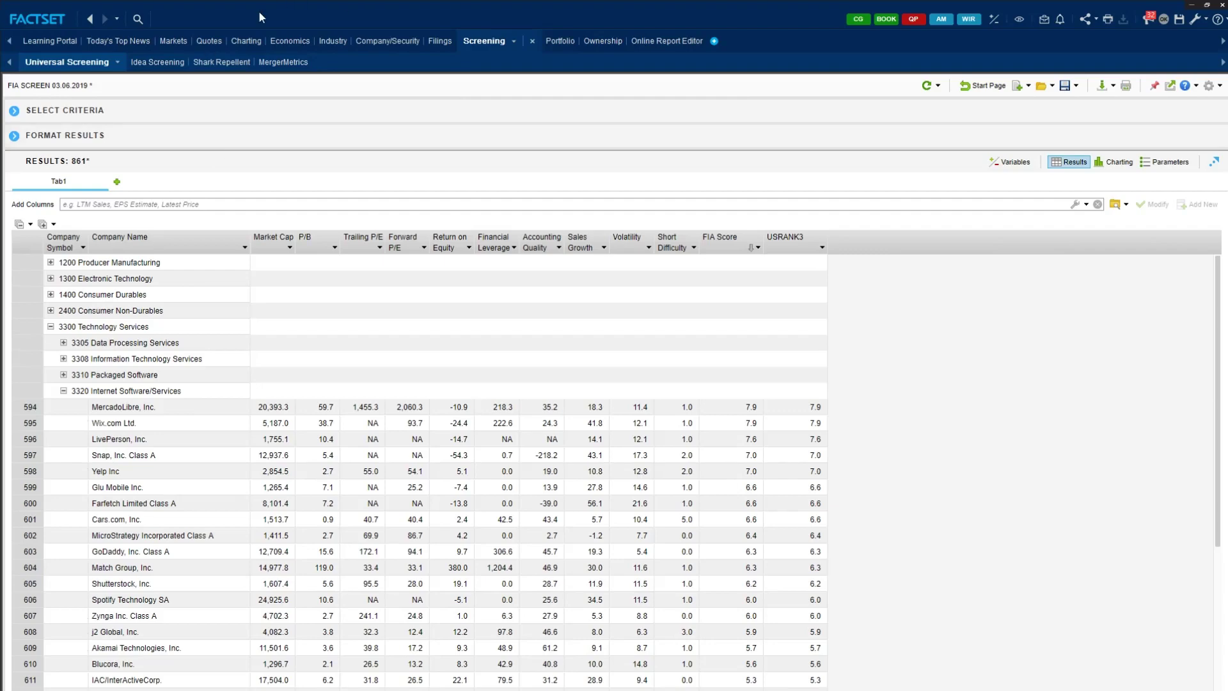
left_click(102, 113)
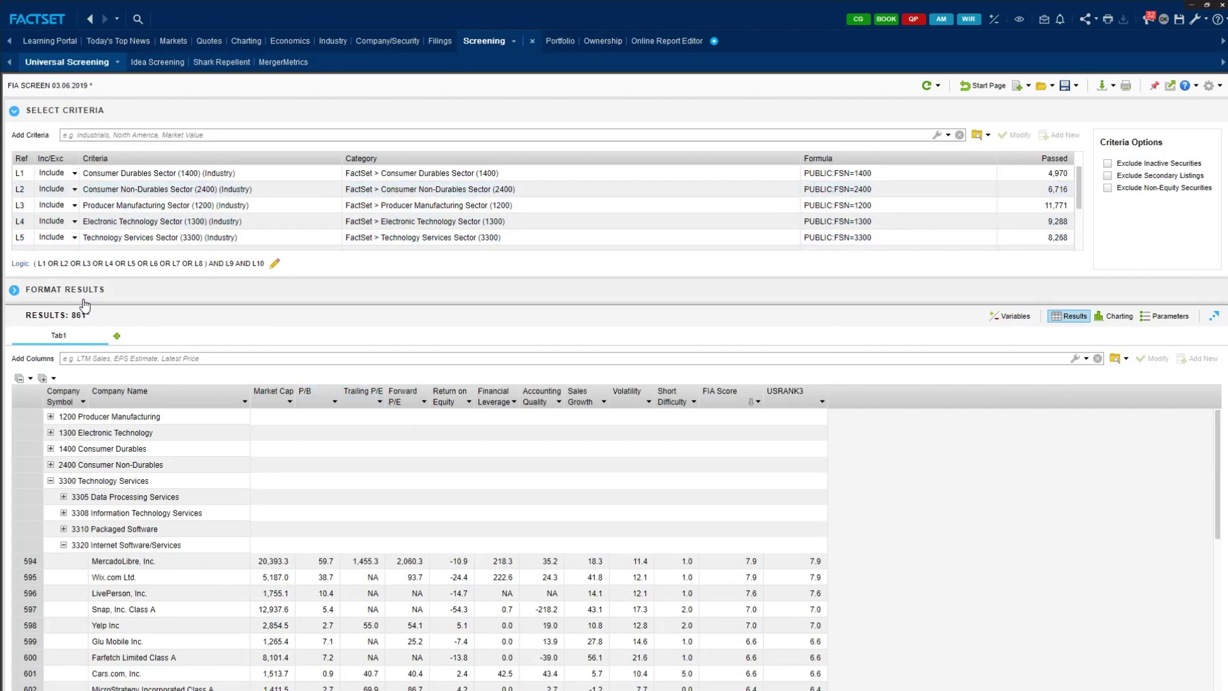
left_click(93, 113)
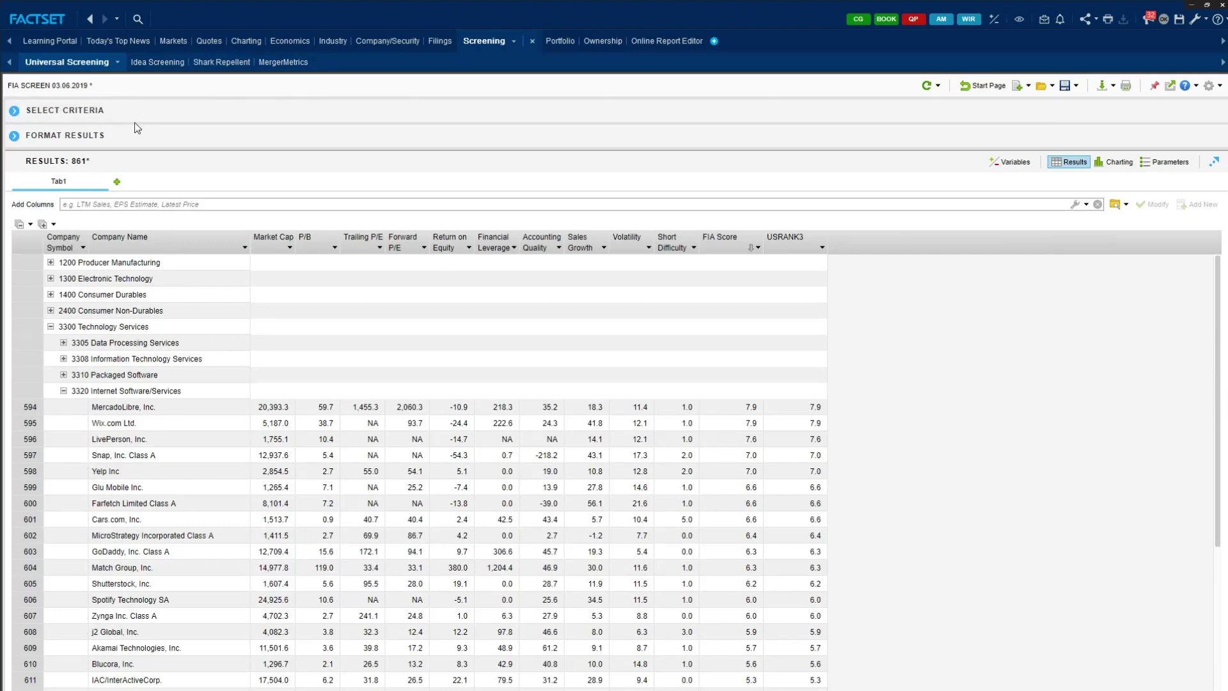
Step: Browse the ESG & Activism and Financial data-item categories, then close the data browser
left_click(1115, 206)
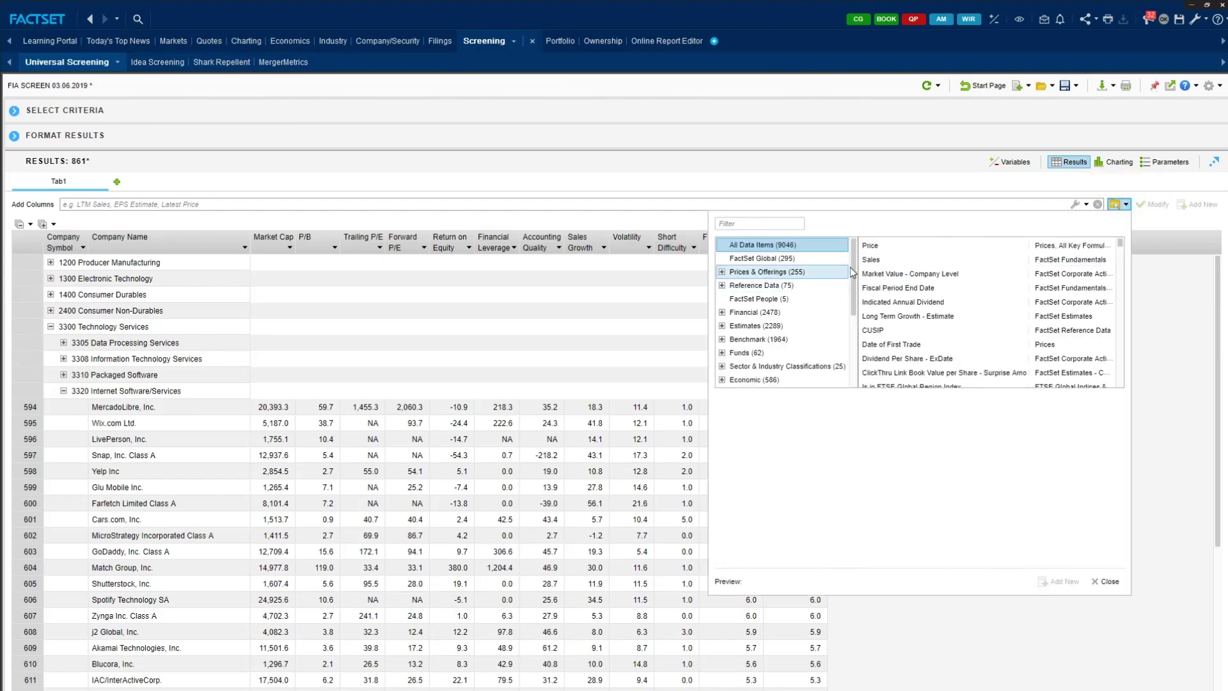
left_click_drag(854, 266, 852, 338)
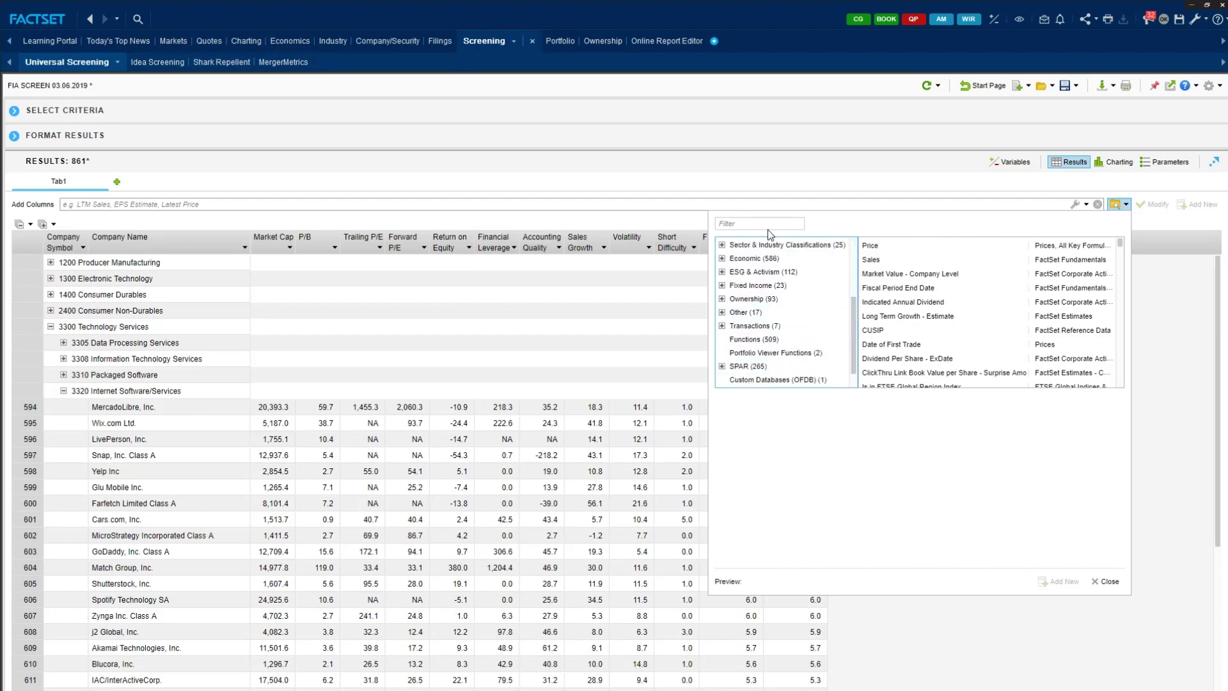
scroll(841, 301, "up", 2)
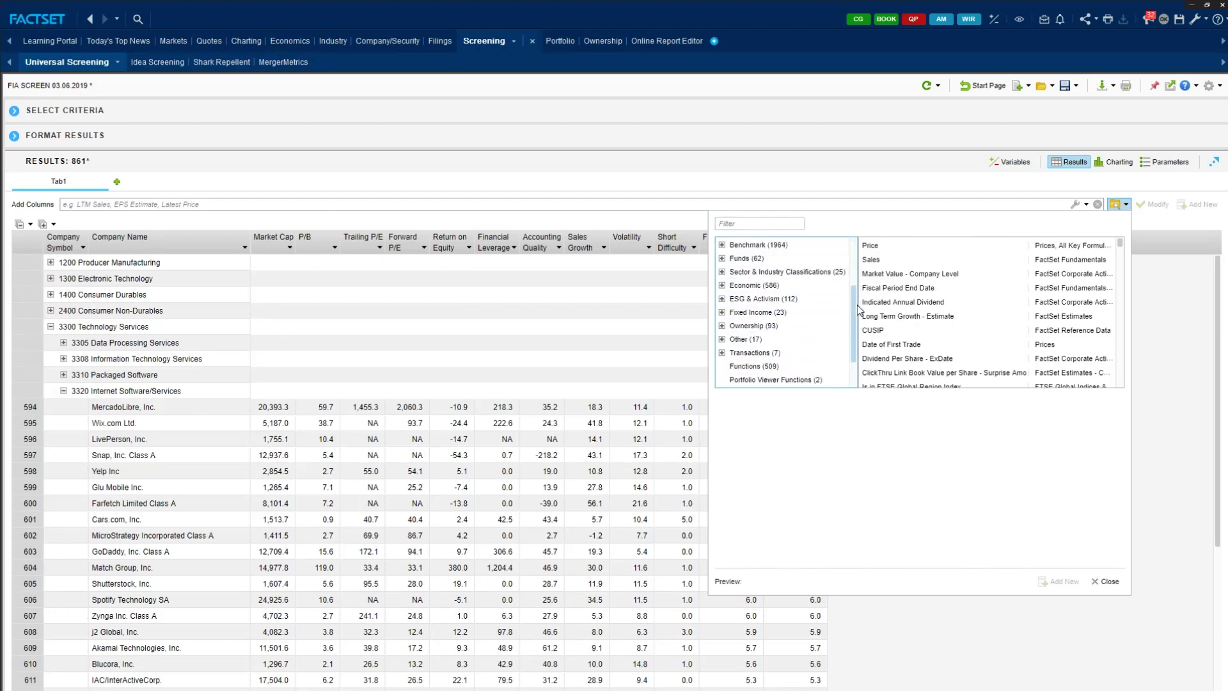
left_click(765, 300)
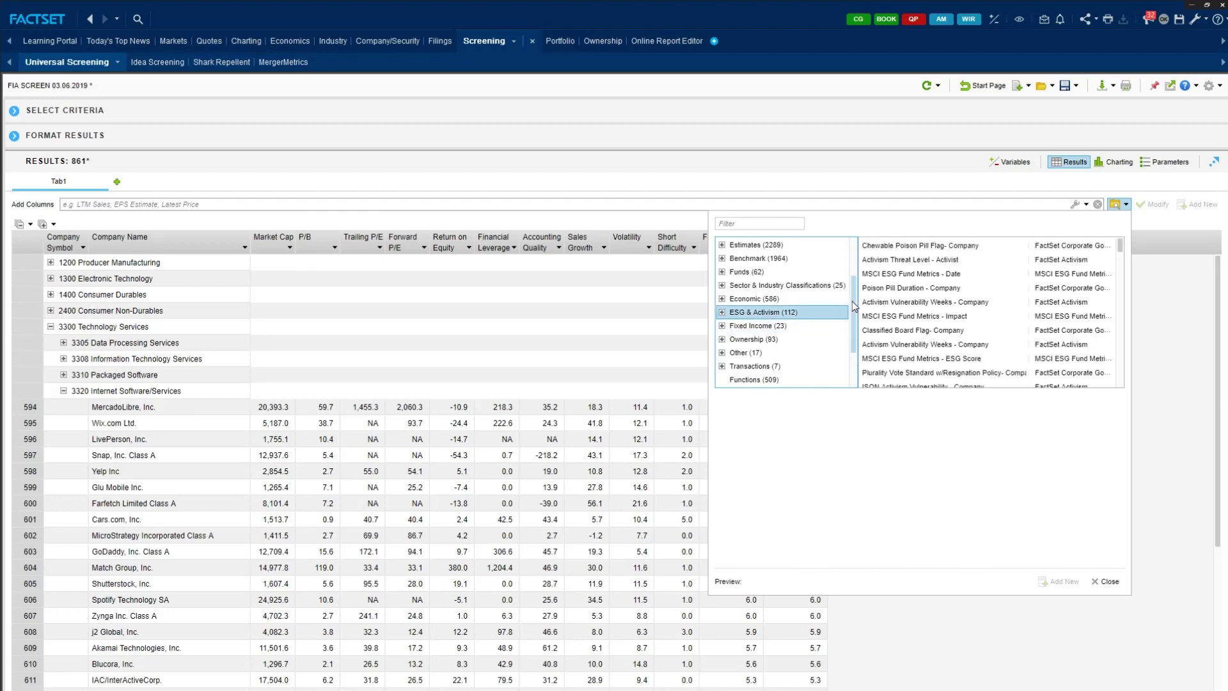
scroll(852, 301, "up", 4)
left_click(779, 311)
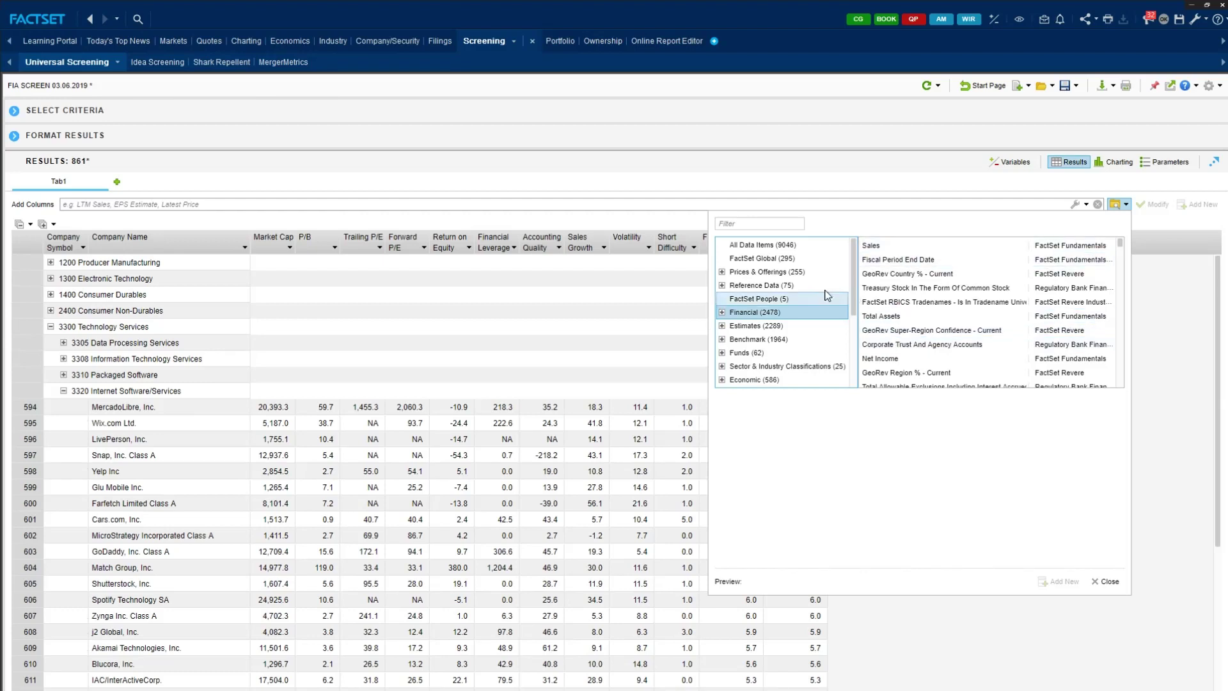
left_click(484, 205)
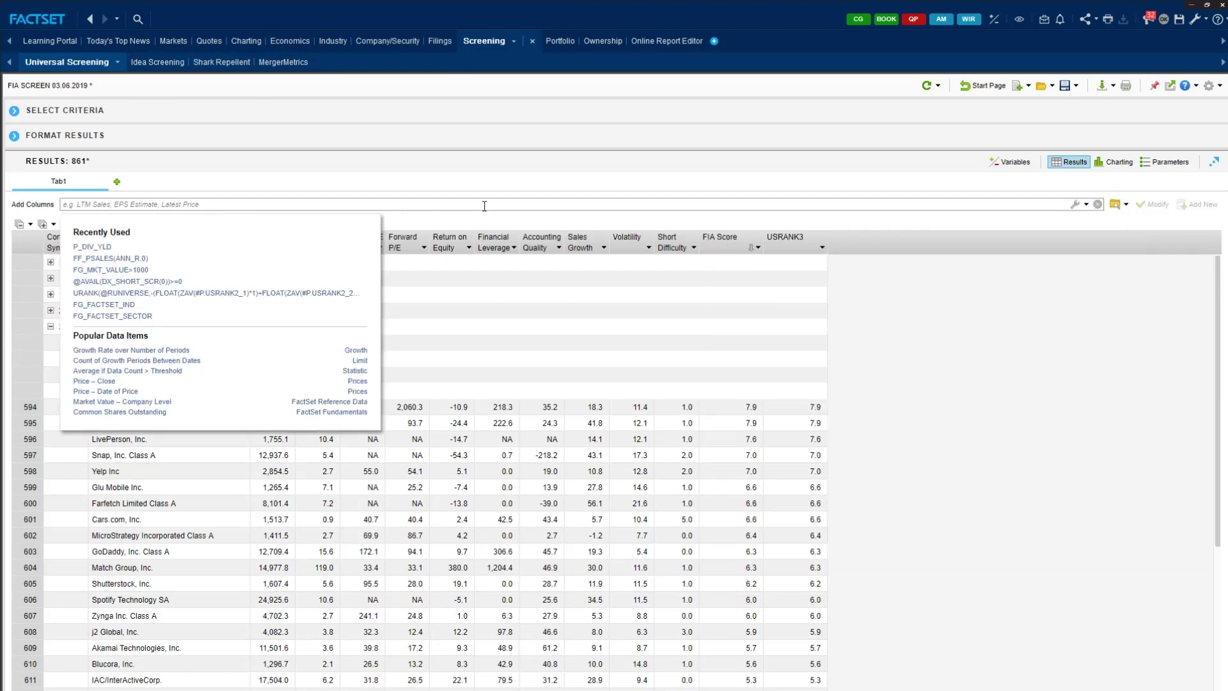
Step: Add the FactSet Fundamentals Dividend Yield column, FF_DIV_YLD(ANN,0), found by searching 'dividend yi'
left_click(158, 207)
type("divi")
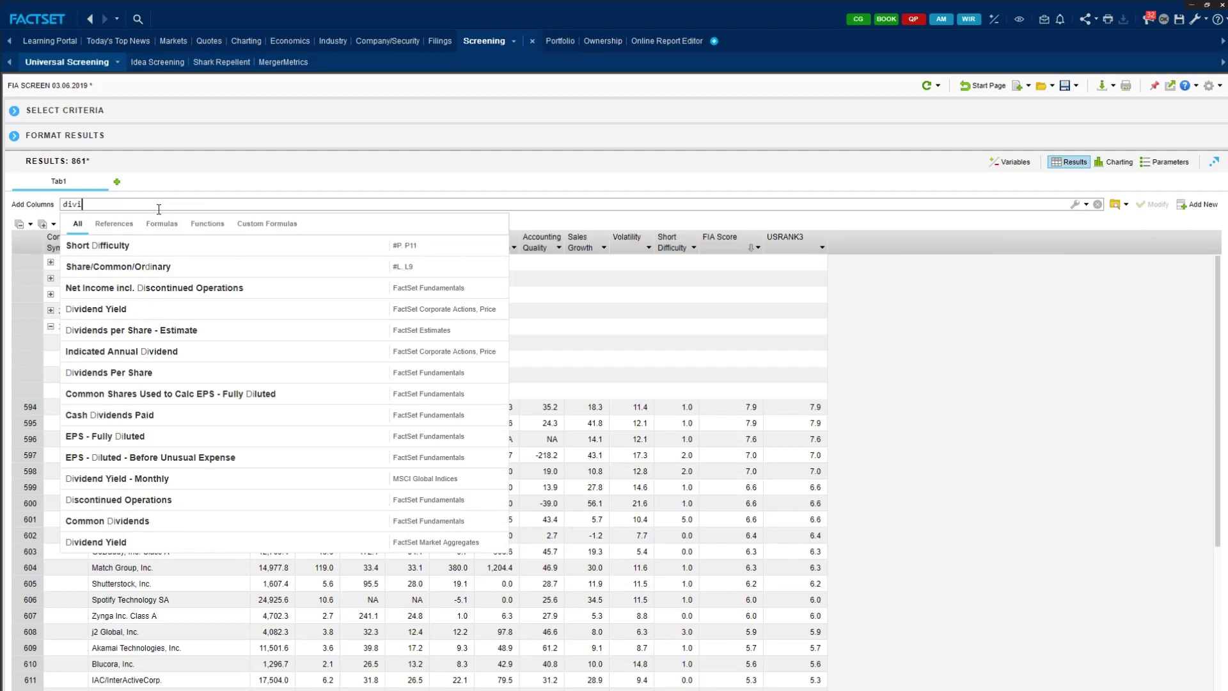
type("dend yi")
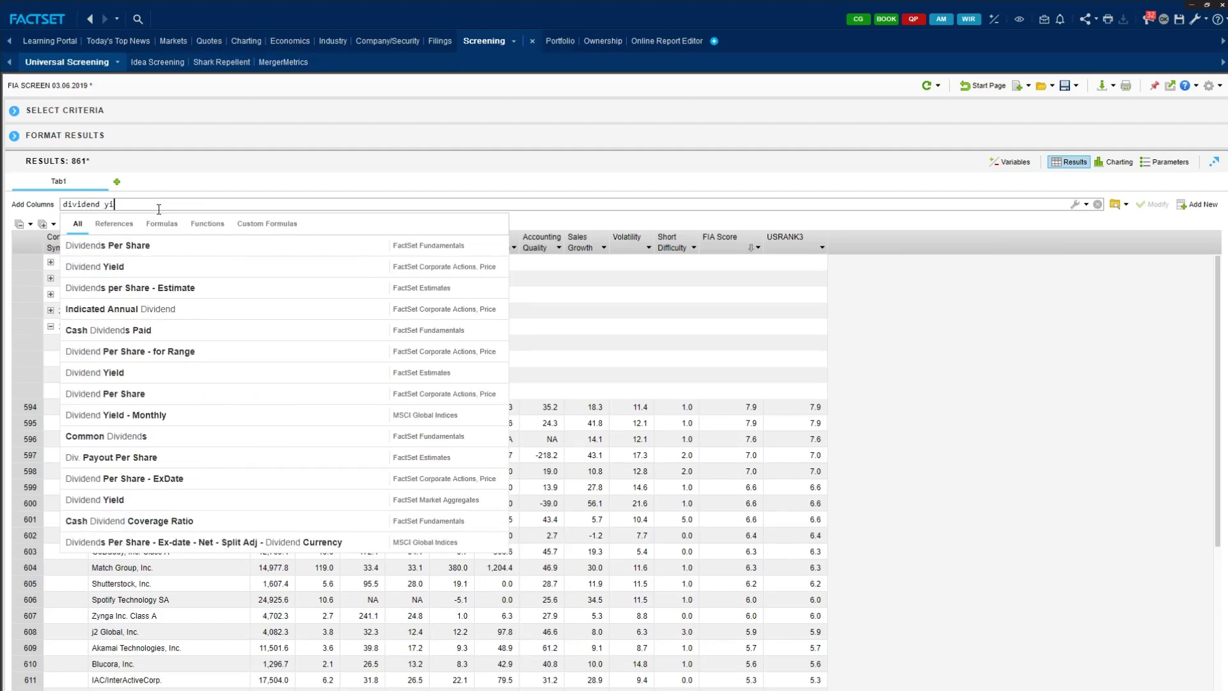
left_click(247, 262)
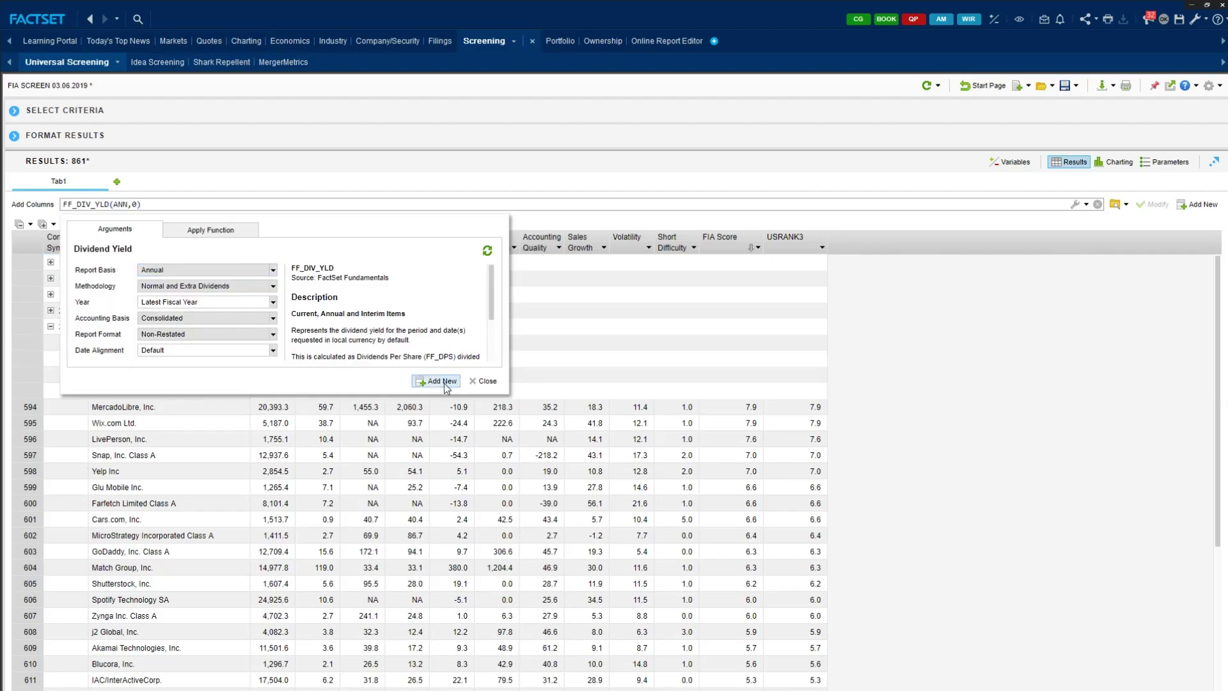
left_click(444, 381)
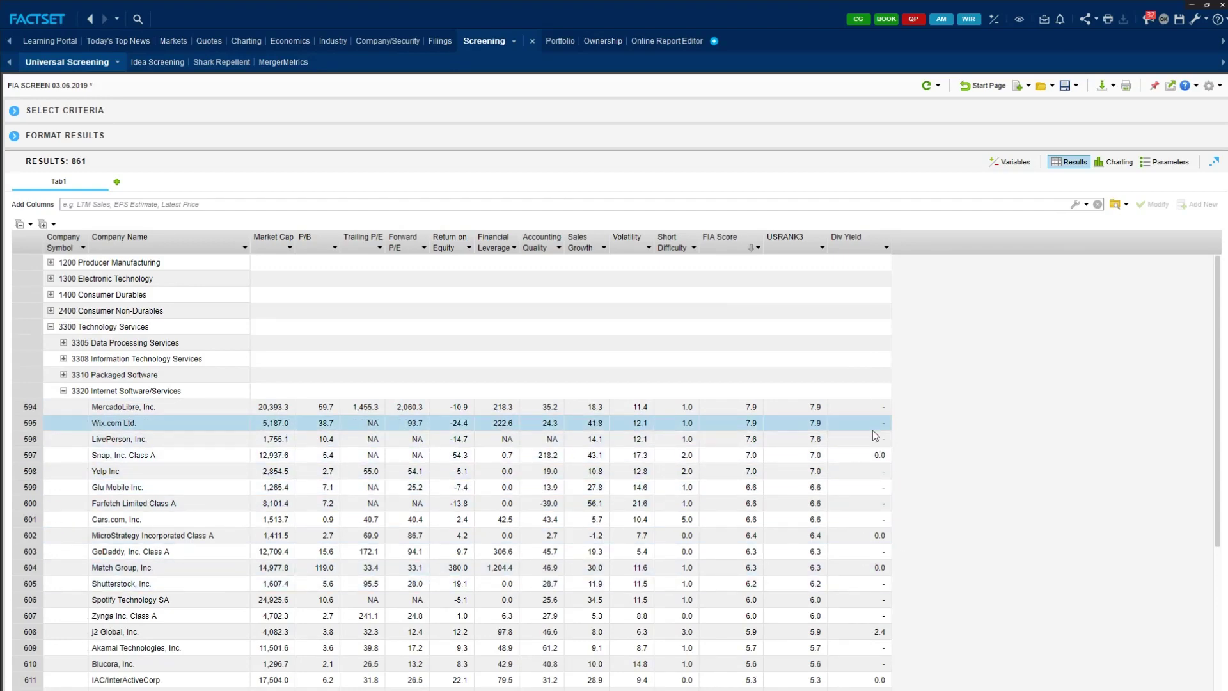
scroll(873, 441, "down", 1)
scroll(851, 432, "up", 1)
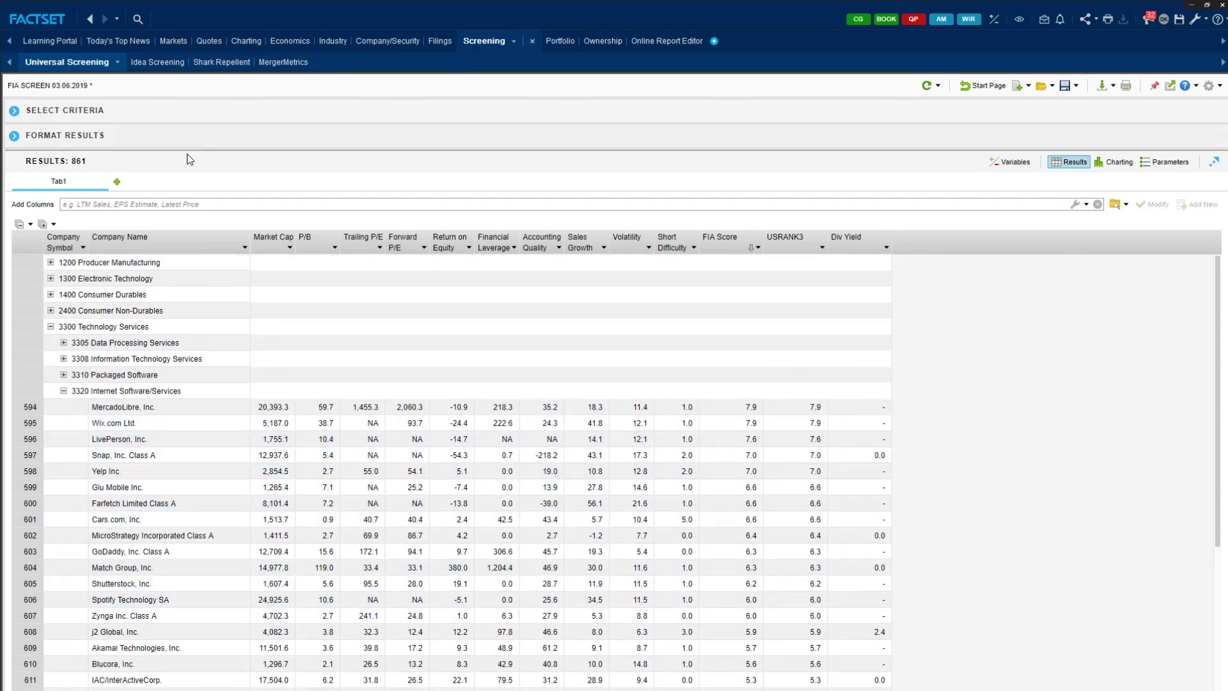
Step: Search 'price to sales' and add the FactSet Fundamentals Price/Sales CFY column after Div Yield
left_click(198, 202)
type("price")
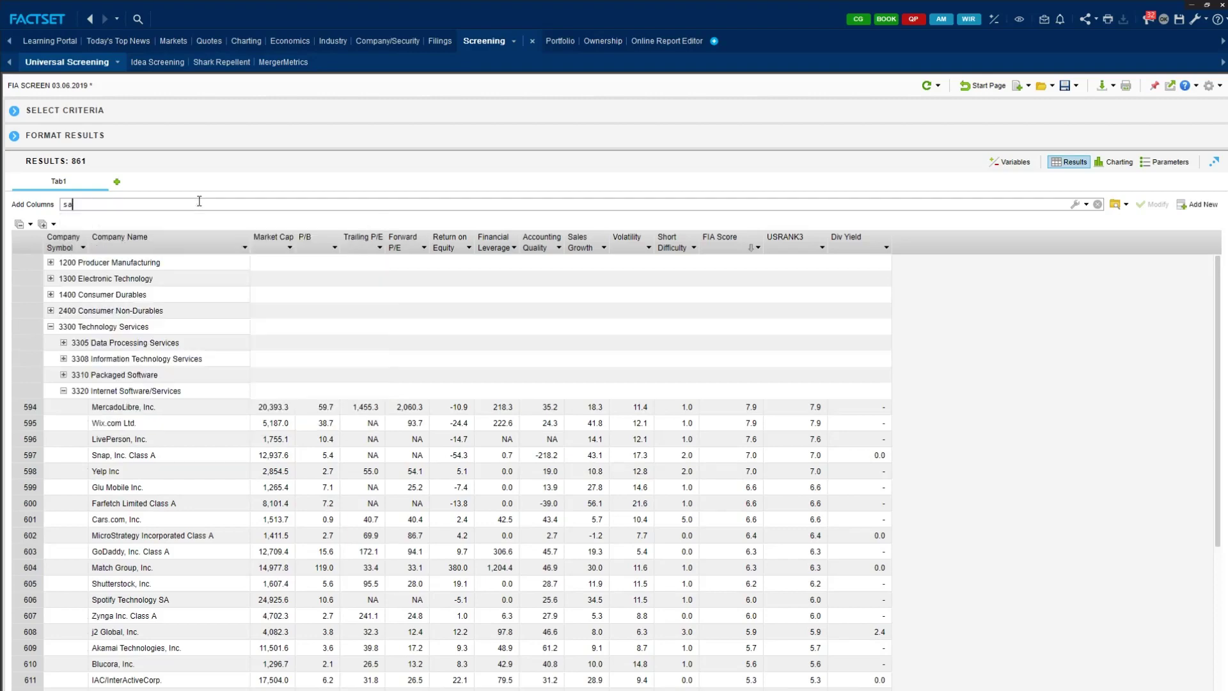
type(" to sales")
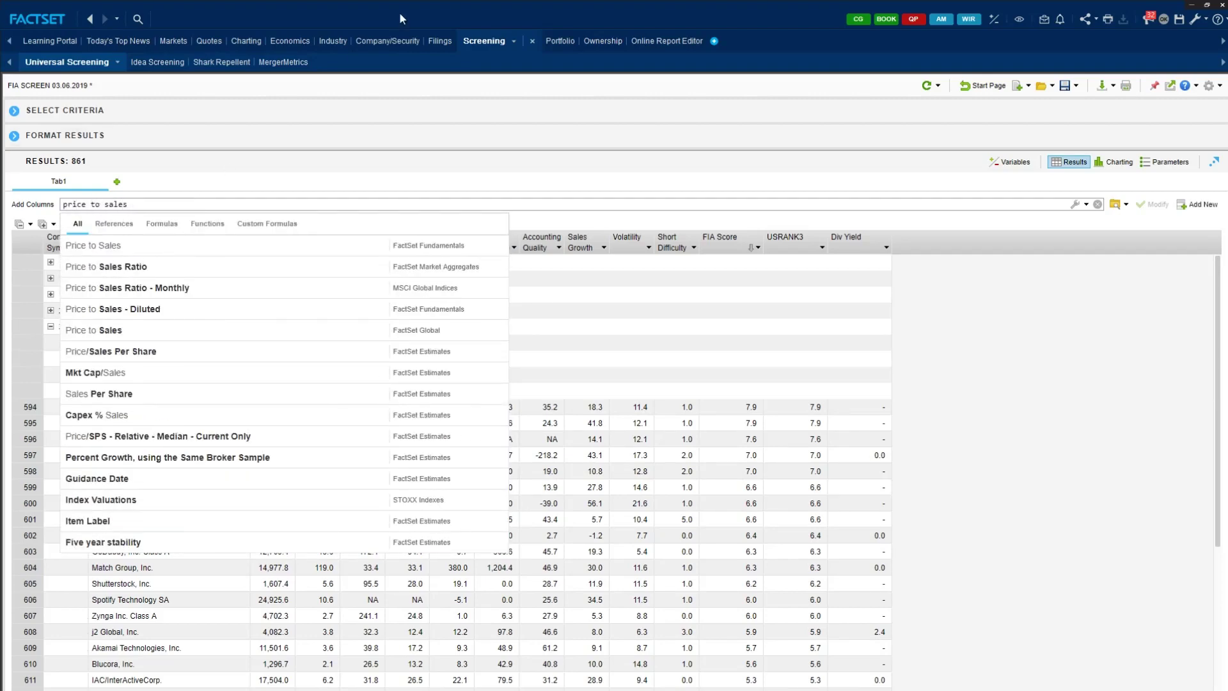
left_click(238, 245)
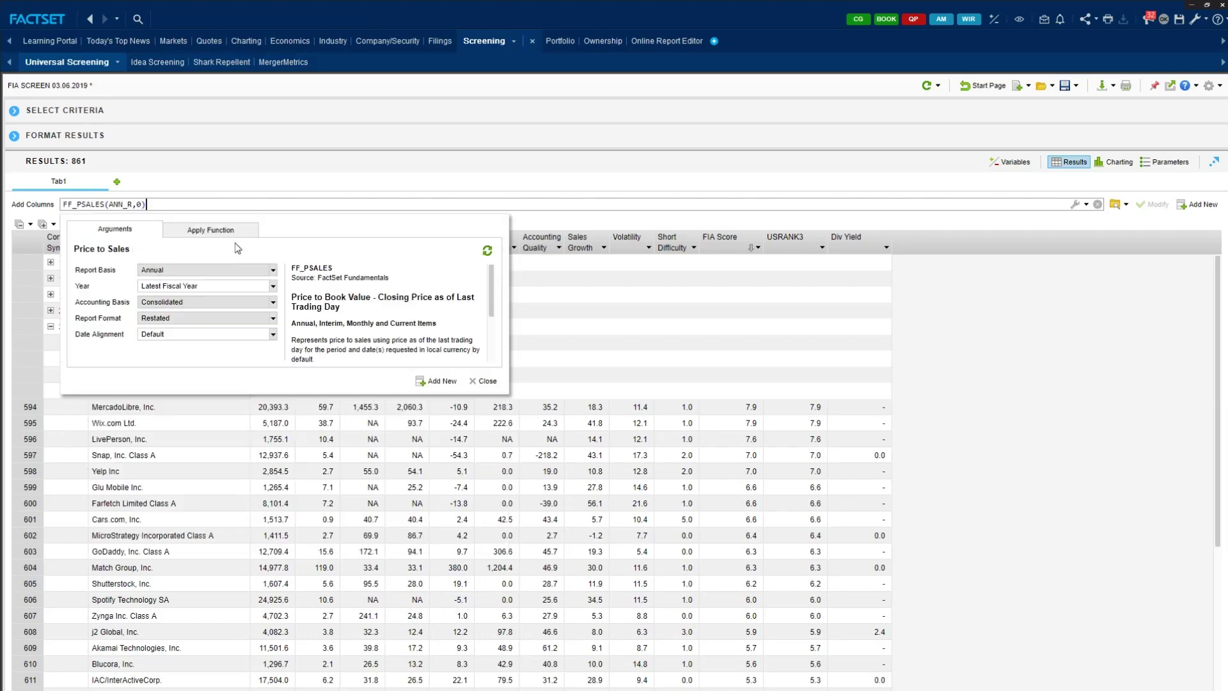
left_click(444, 382)
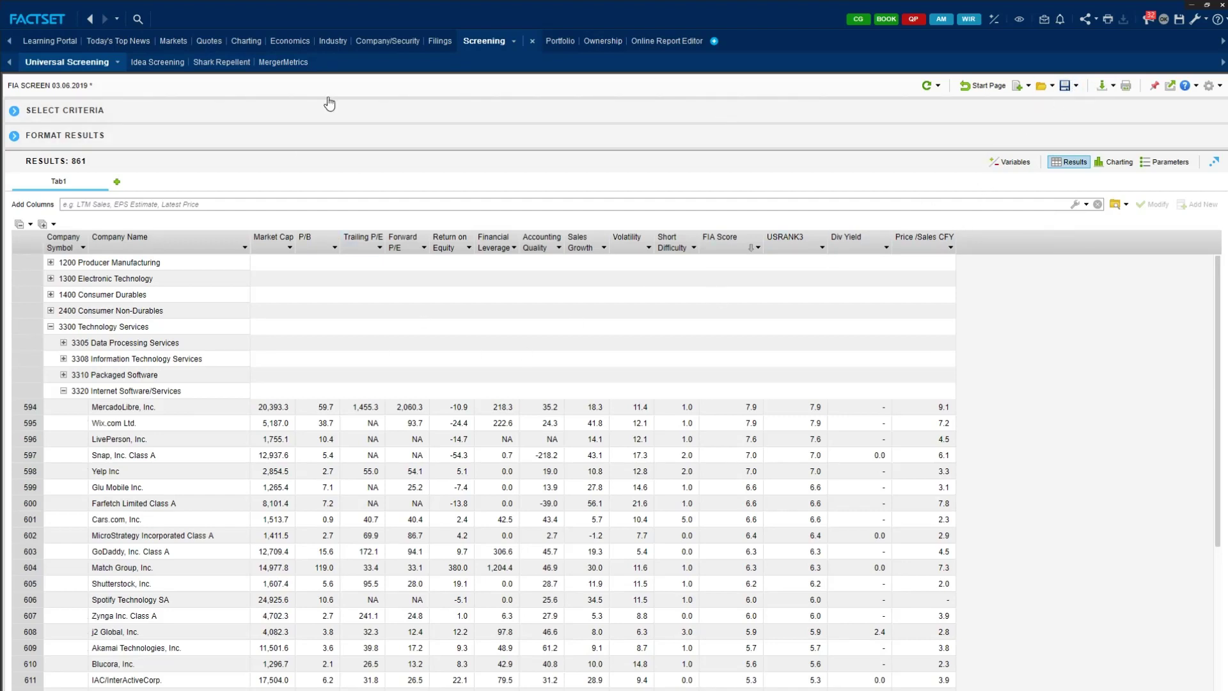
left_click(1076, 86)
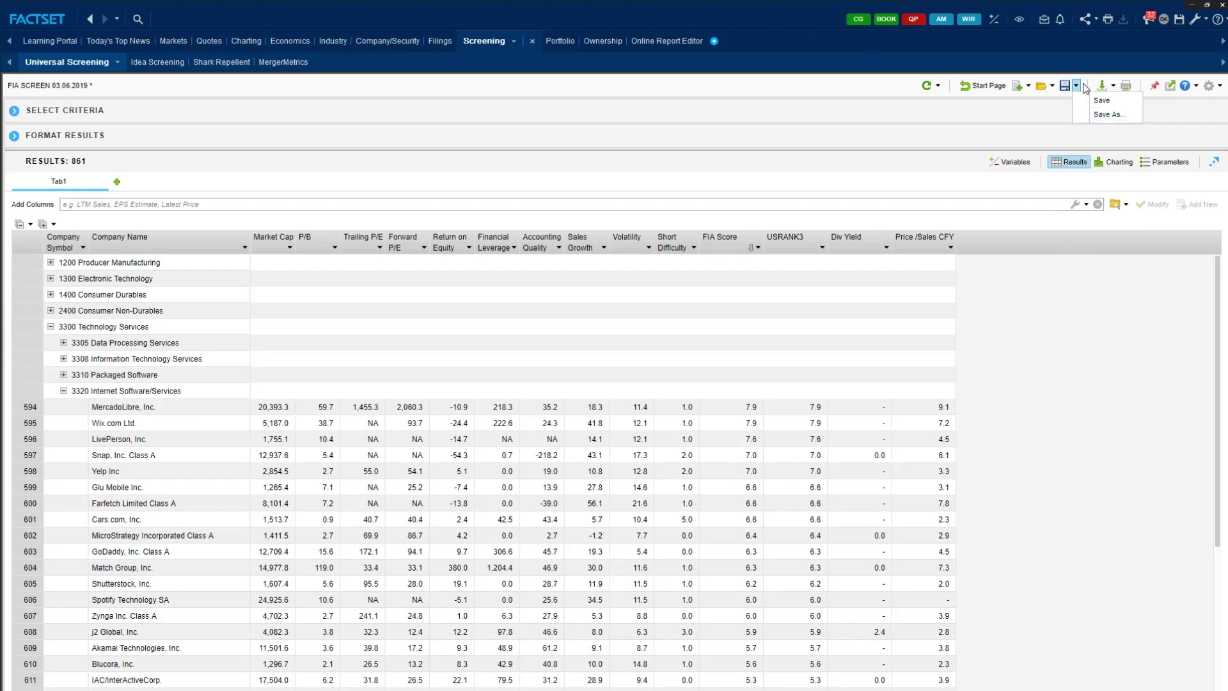
left_click(1091, 117)
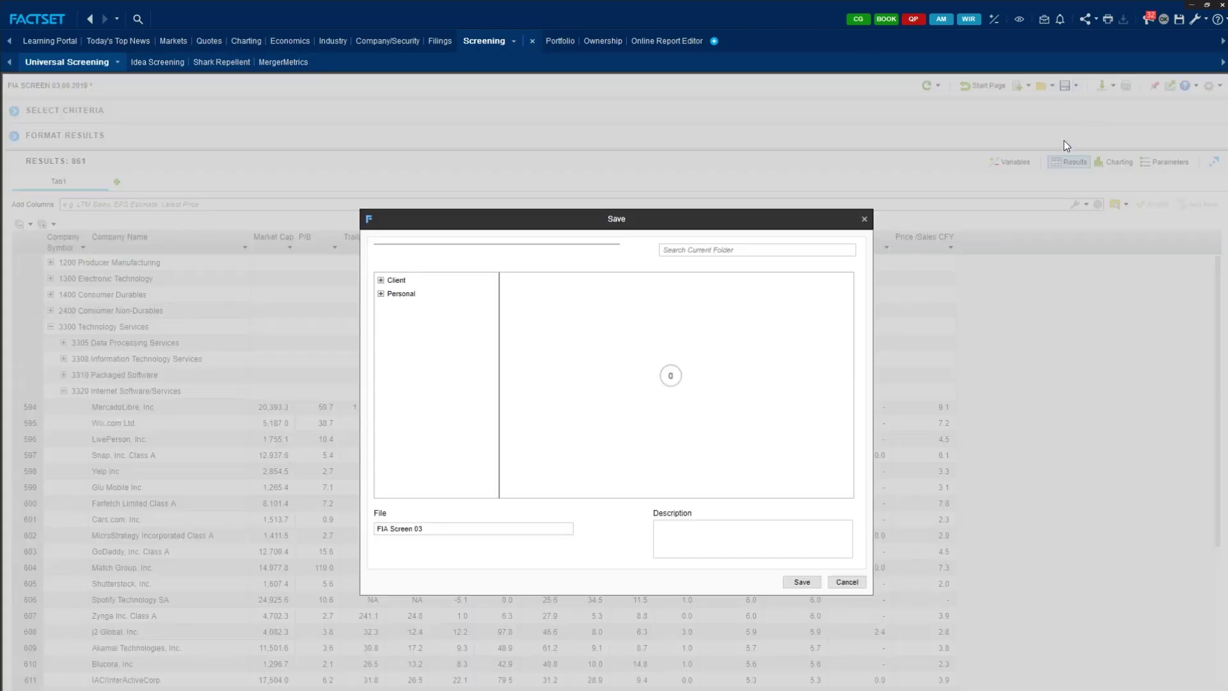
left_click(429, 301)
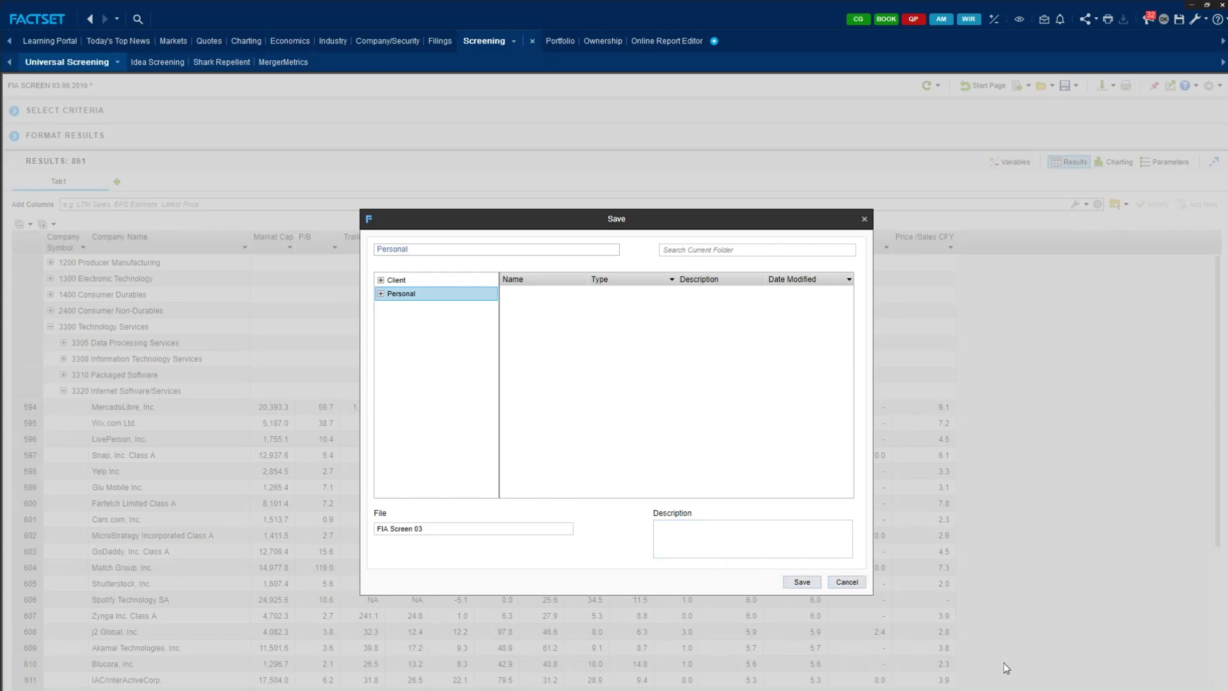
left_click(847, 582)
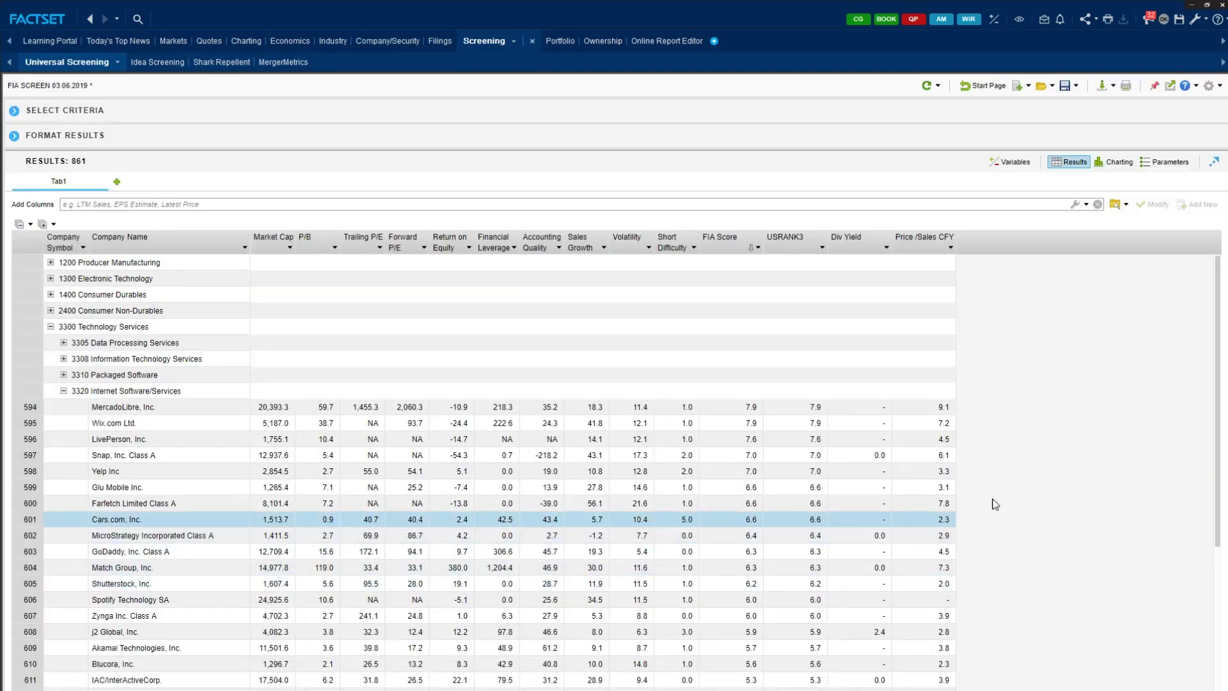